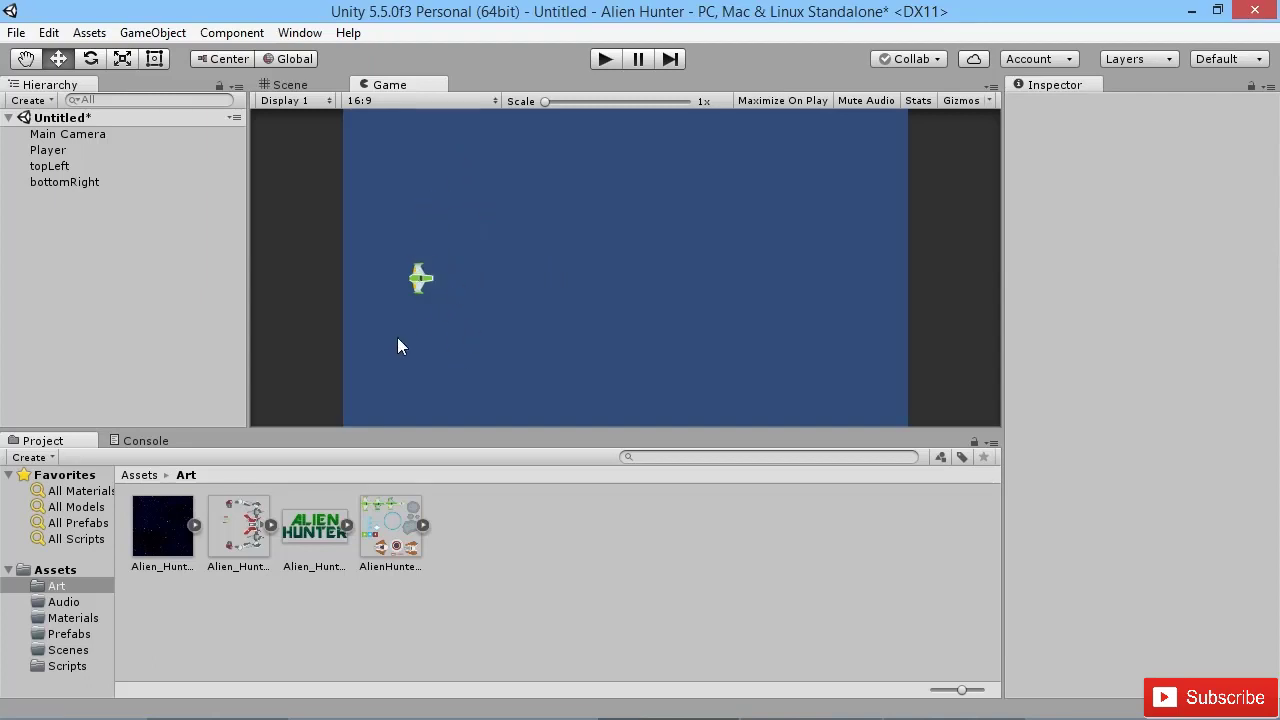
Step: Compare the flame sprites in the AlienHunters sprite sheet and place AlienHunters_Sprites_5 in the scene near the player ship
{"action": "left_click", "coordinate": [423, 525]}
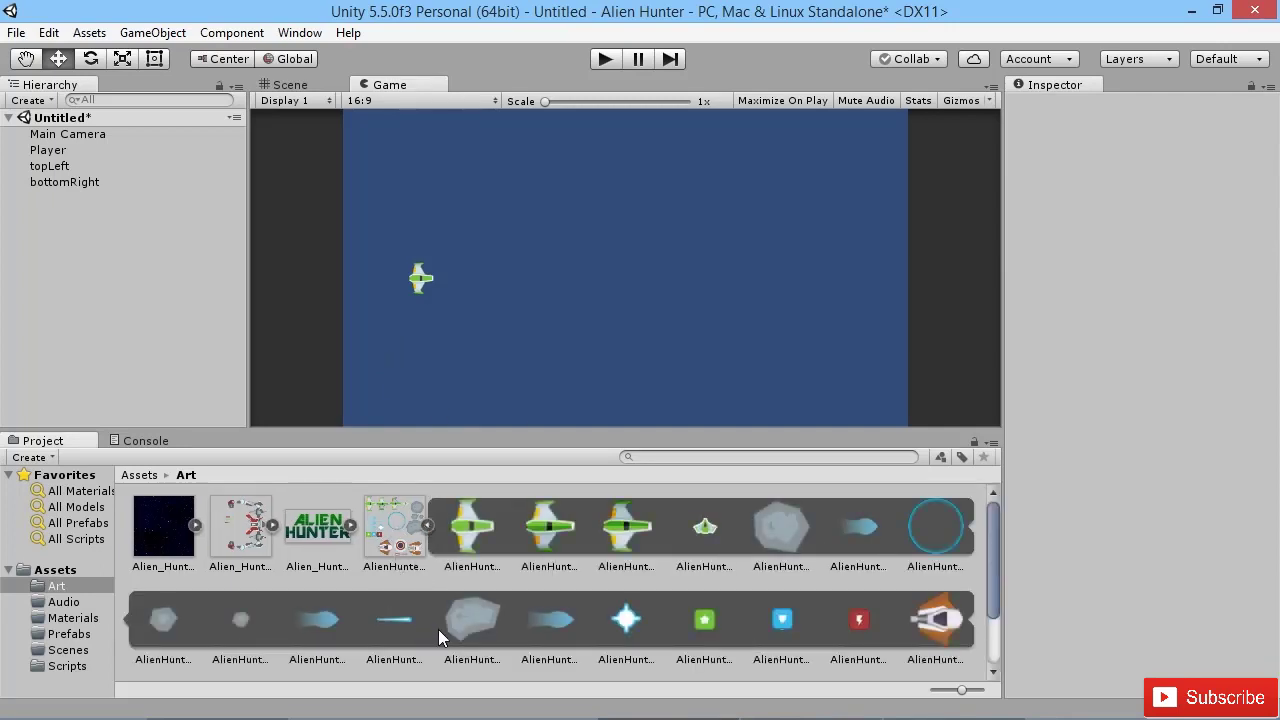
{"action": "left_click", "coordinate": [860, 527]}
{"action": "left_click", "coordinate": [339, 640]}
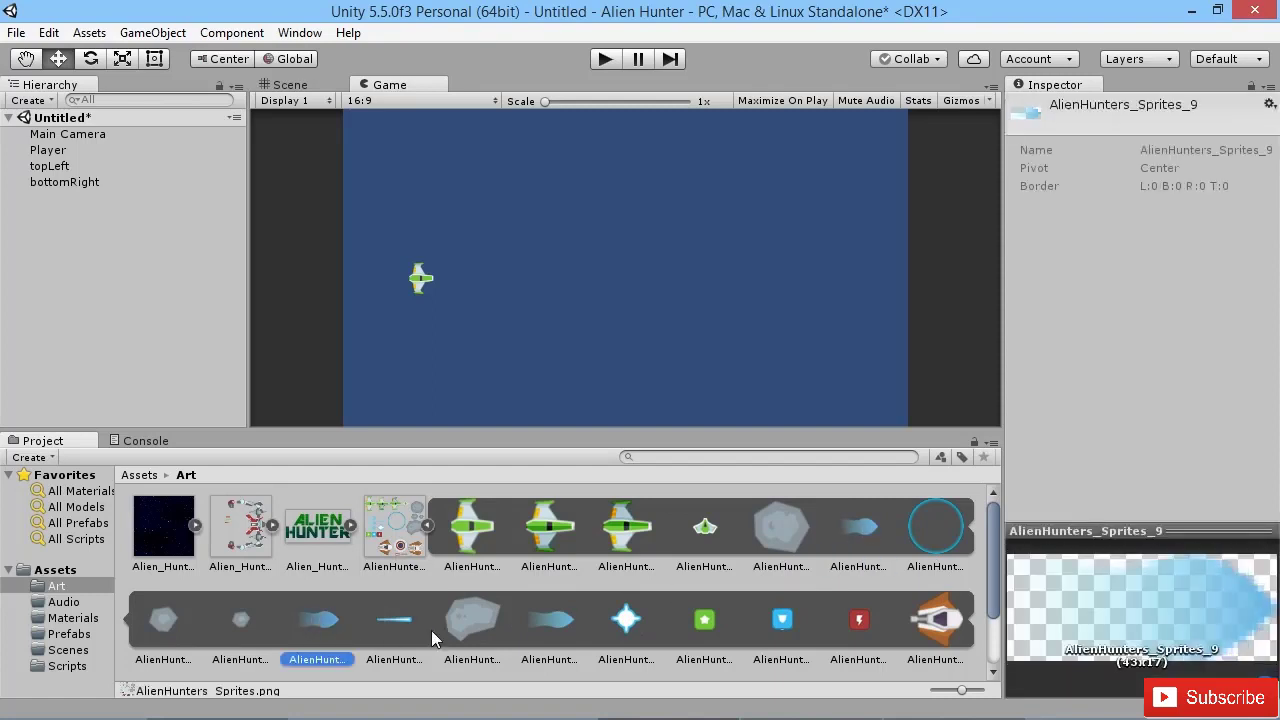
{"action": "left_click", "coordinate": [555, 623]}
{"action": "left_click", "coordinate": [864, 528]}
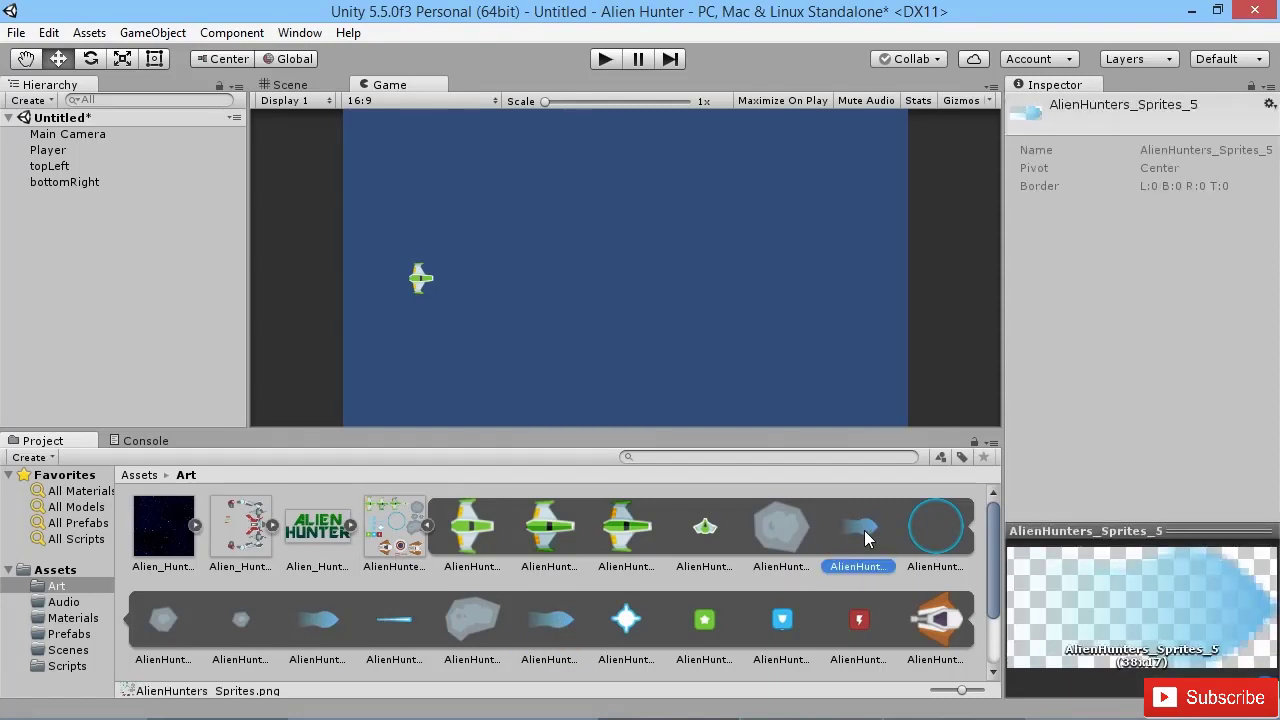
{"action": "left_click", "coordinate": [290, 84]}
{"action": "left_click_drag", "start_coordinate": [868, 530], "coordinate": [398, 306]}
{"action": "key", "text": "f"}
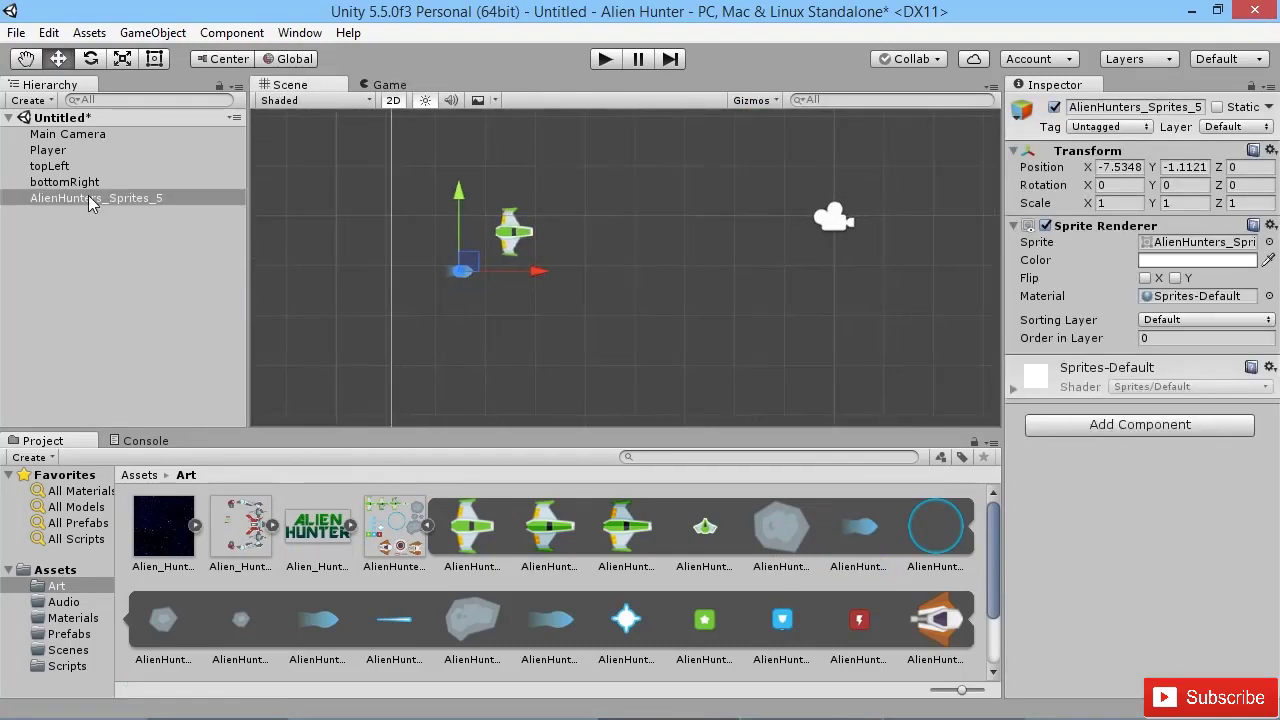
Step: Rename the placed flame sprite object to jetFlame
{"action": "left_click", "coordinate": [92, 200]}
{"action": "left_click", "coordinate": [80, 196]}
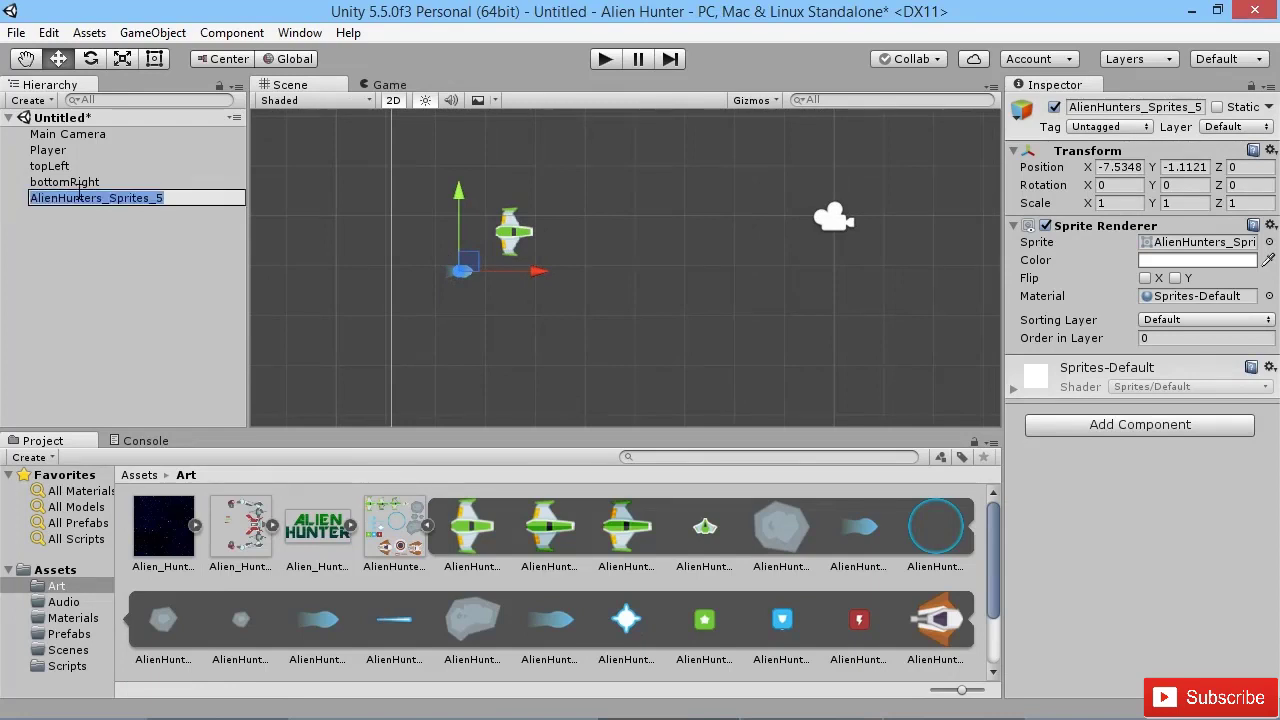
{"action": "type", "text": "jef"}
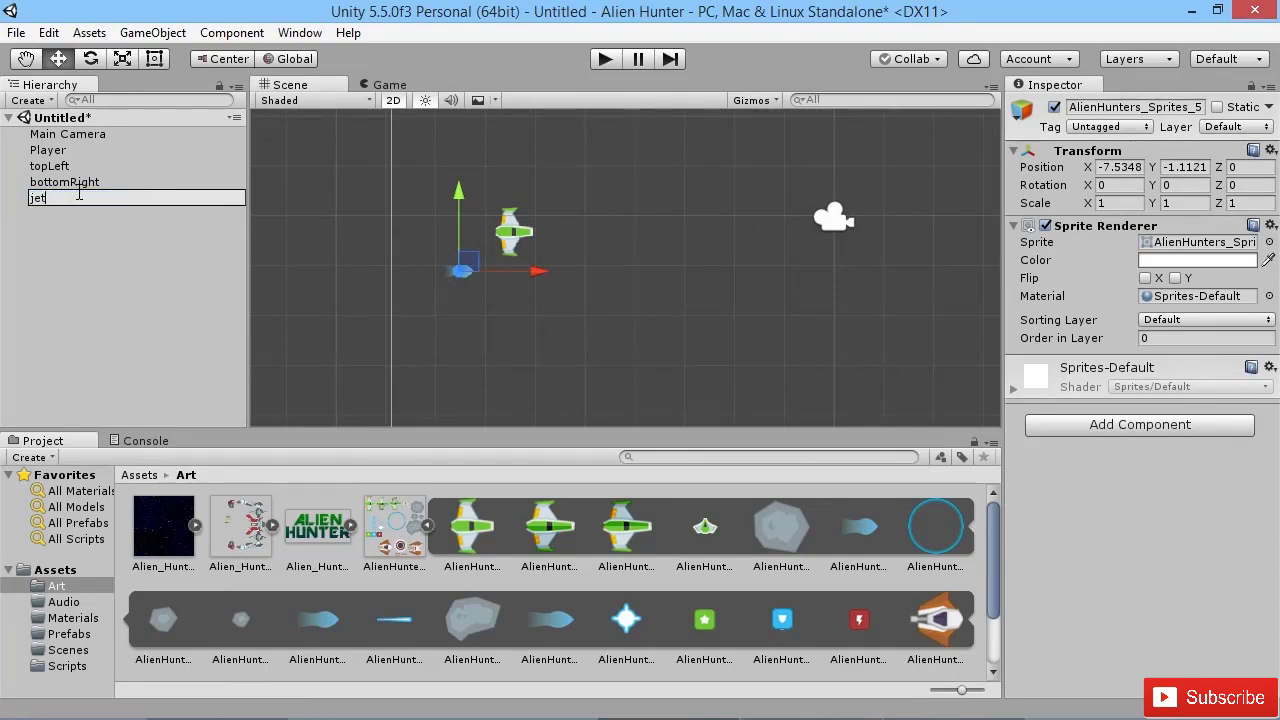
{"action": "type", "text": "Flame"}
{"action": "key", "text": "Return"}
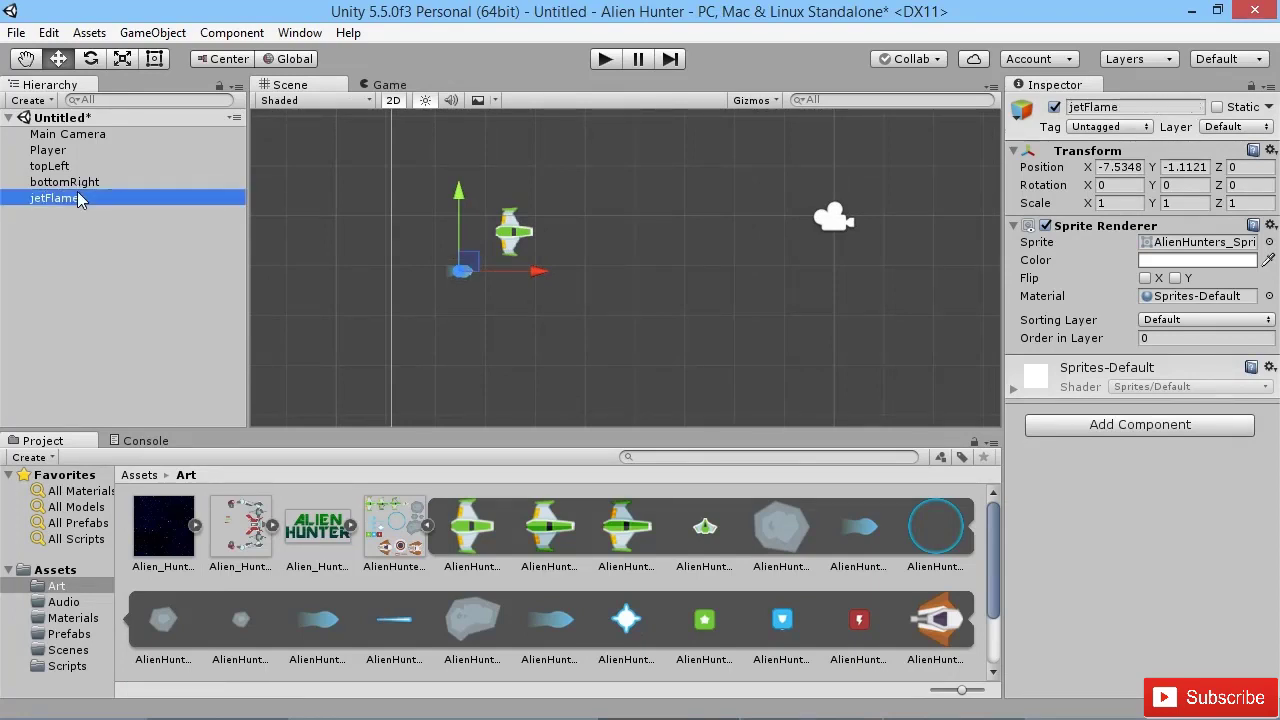
Step: Move jetFlame directly behind the ship to about X -7.05, Y -0.32 and make it a child of Player
{"action": "scroll", "coordinate": [447, 288], "scroll_direction": "up", "scroll_amount": 3}
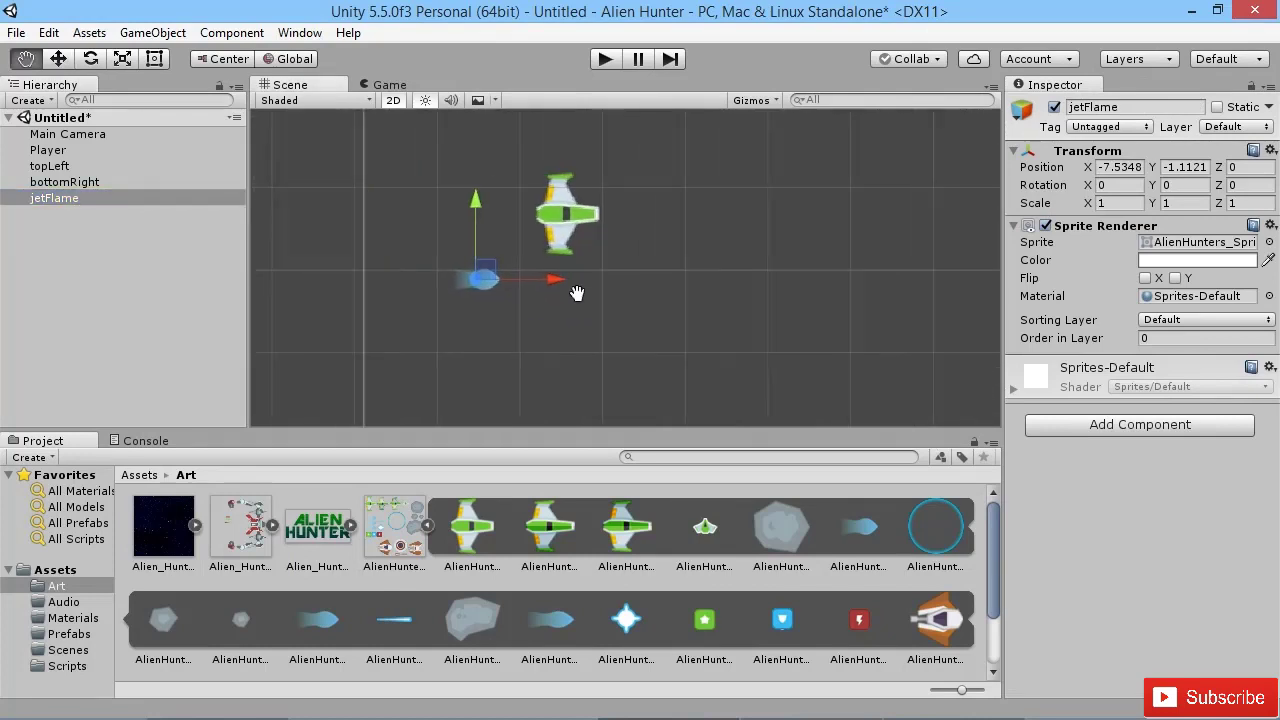
{"action": "key", "text": "w"}
{"action": "left_click_drag", "start_coordinate": [483, 265], "coordinate": [529, 213]}
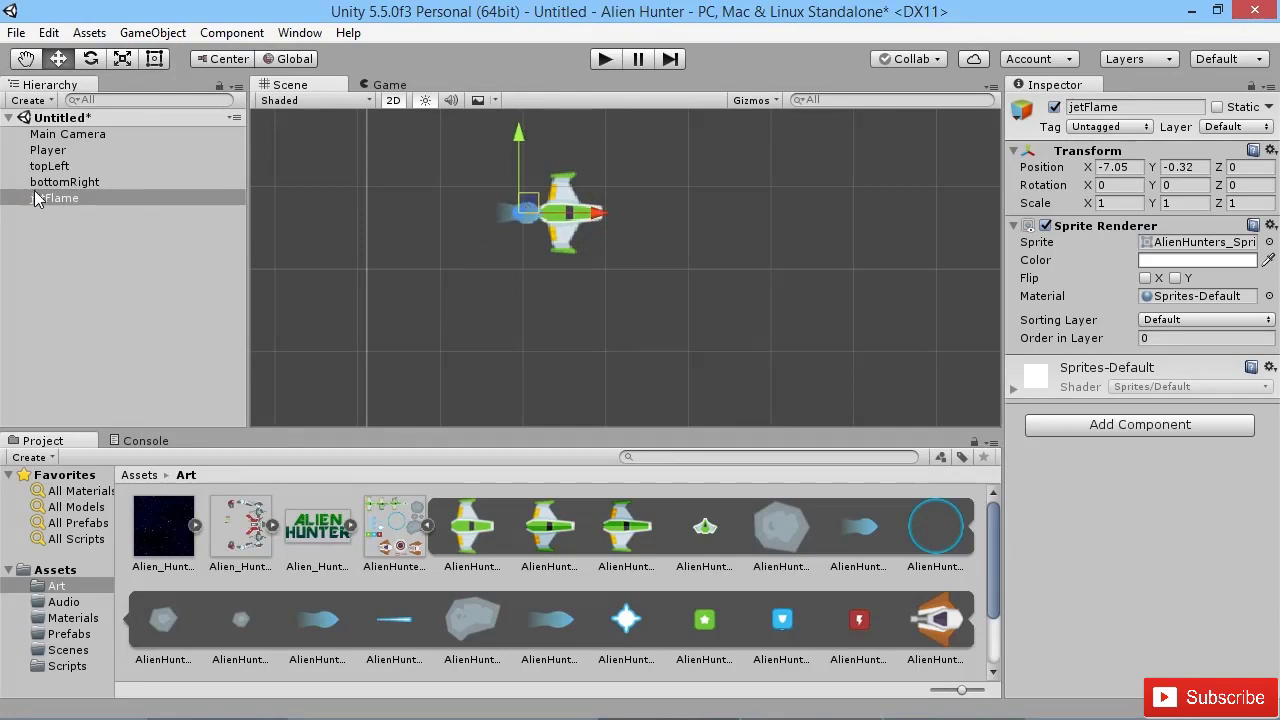
{"action": "left_click_drag", "start_coordinate": [45, 198], "coordinate": [48, 151]}
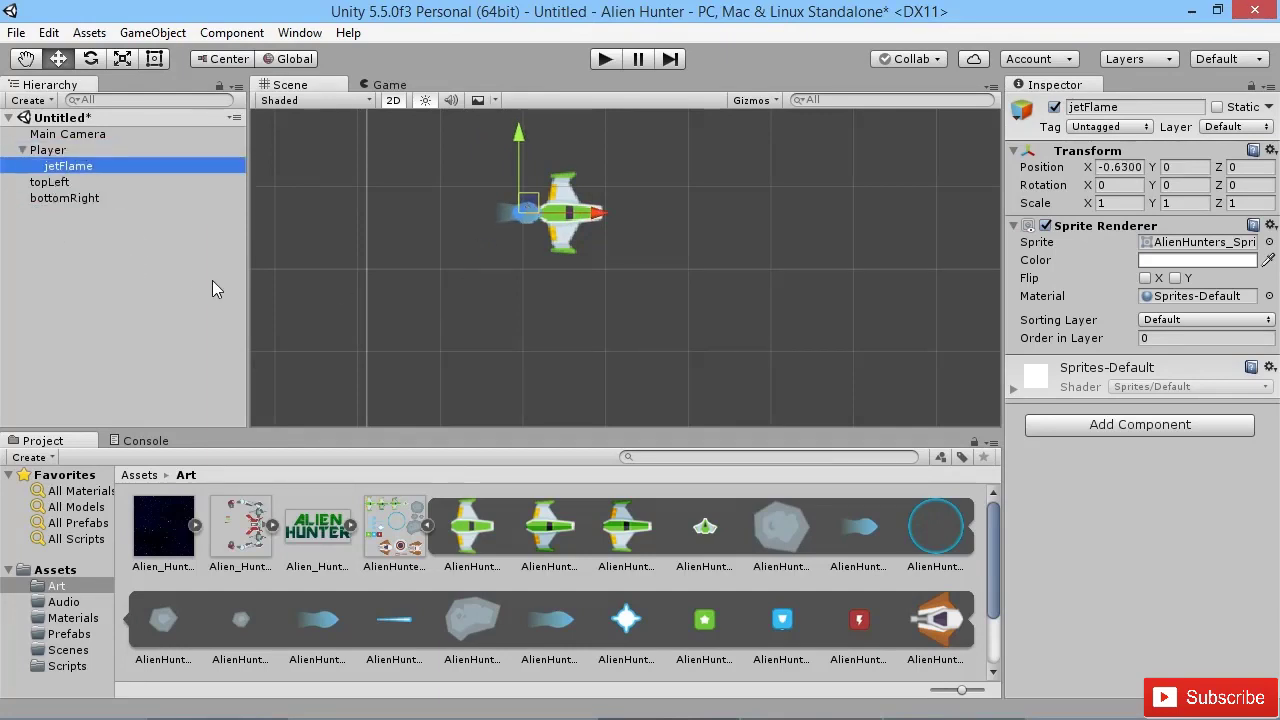
Step: Shift jetFlame slightly back from the ship's tail along the X axis to about X -0.703
{"action": "scroll", "coordinate": [497, 229], "scroll_direction": "up", "scroll_amount": 8}
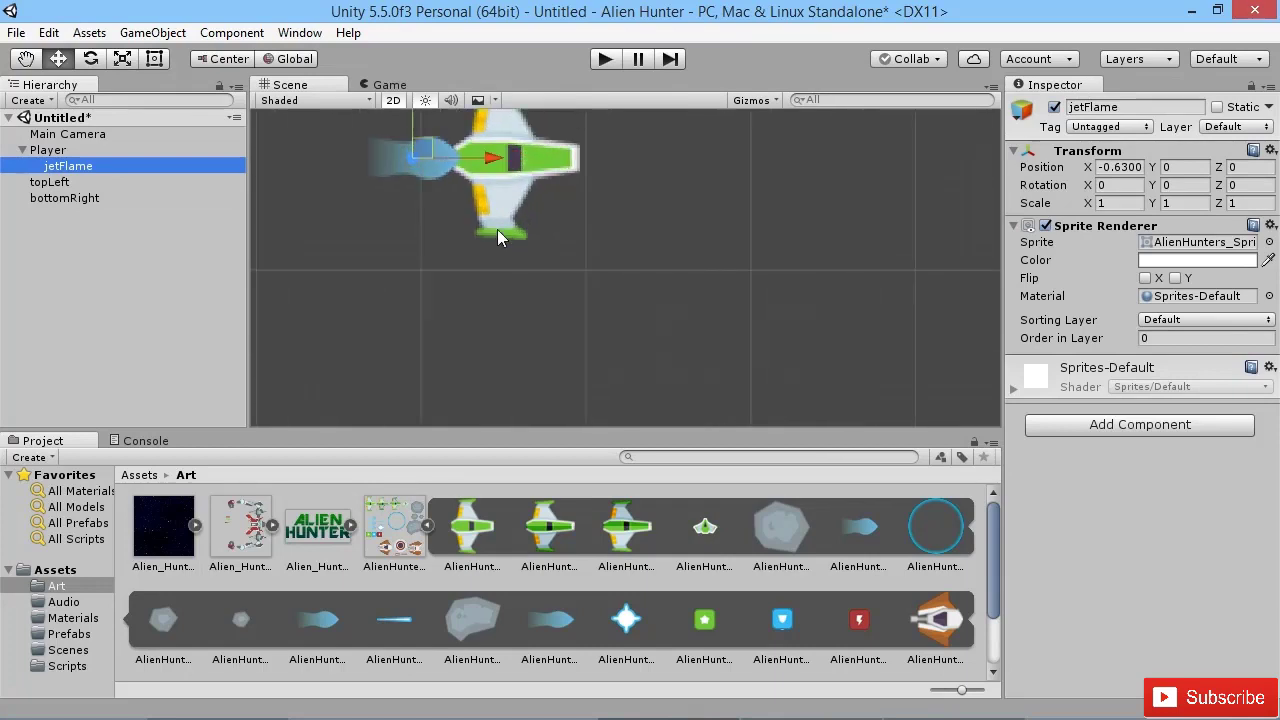
{"action": "left_click", "coordinate": [434, 246]}
{"action": "middle_click_drag", "start_coordinate": [503, 287], "coordinate": [573, 364]}
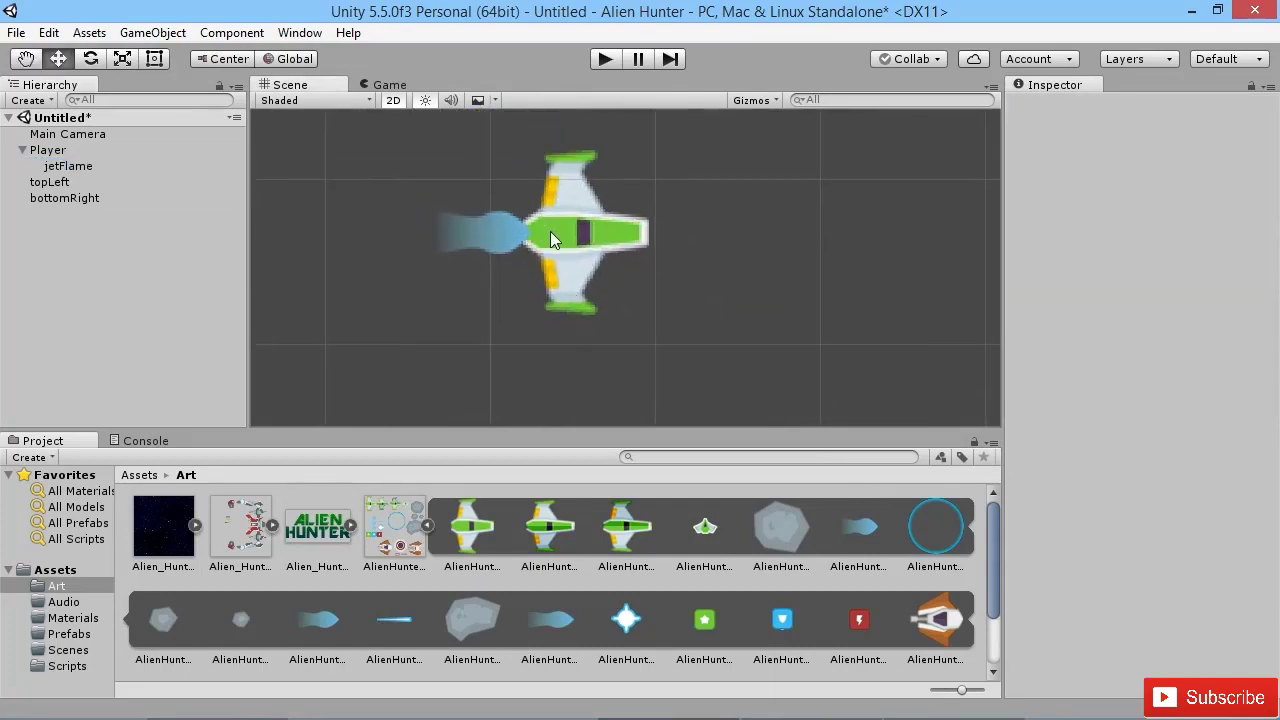
{"action": "left_click", "coordinate": [473, 235]}
{"action": "left_click_drag", "start_coordinate": [552, 228], "coordinate": [543, 290]}
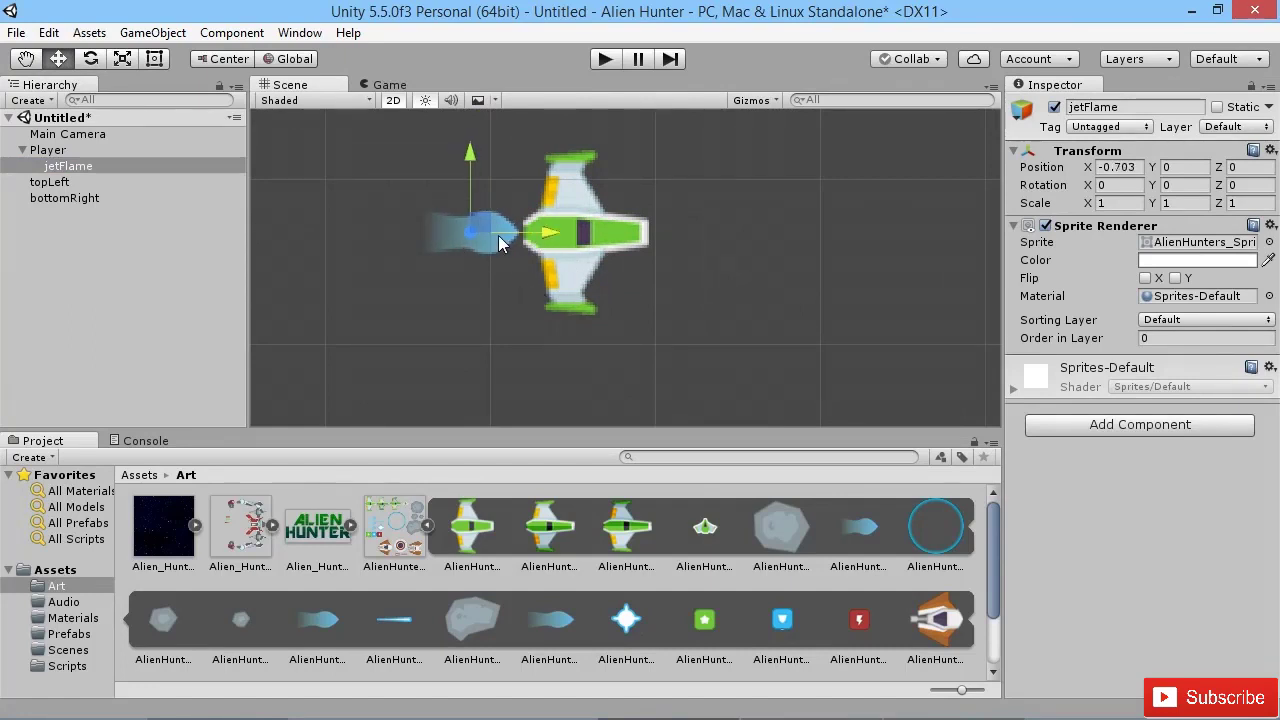
Step: Play-test the game by flying the ship in all directions to check that the flame follows, and stop playing
{"action": "scroll", "coordinate": [546, 277], "scroll_direction": "down", "scroll_amount": 3}
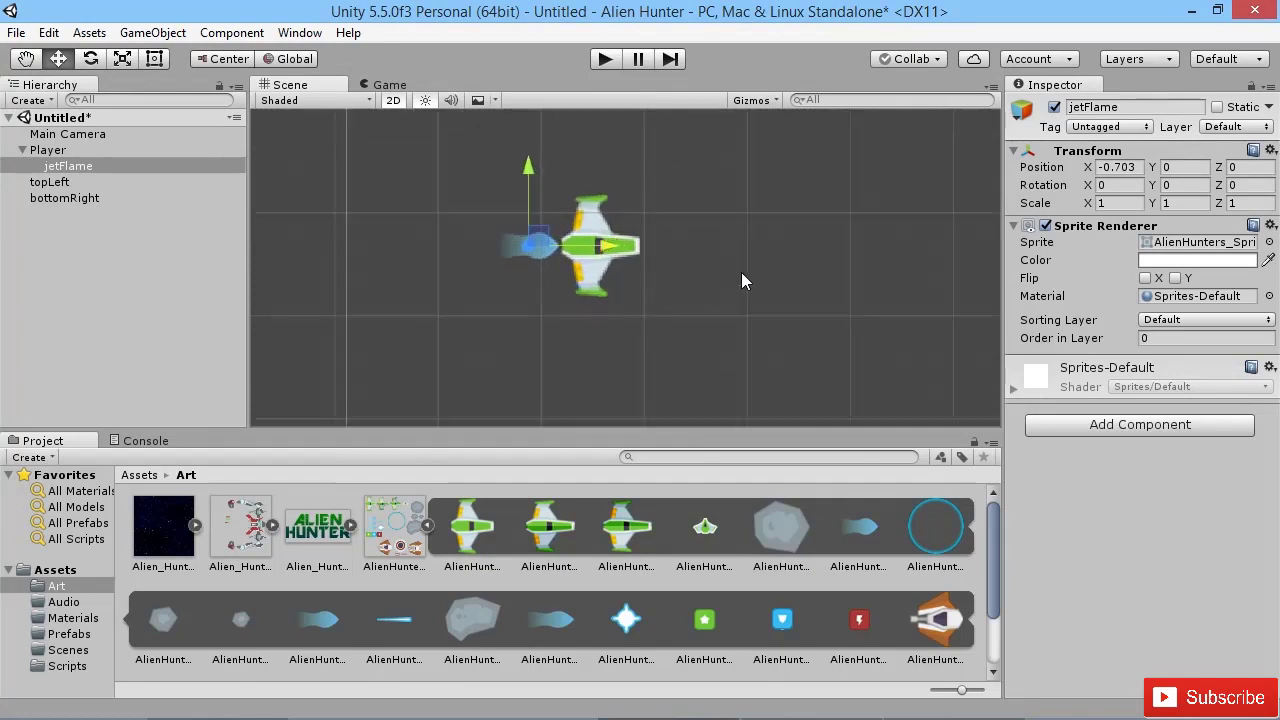
{"action": "middle_click_drag", "start_coordinate": [741, 272], "coordinate": [598, 268]}
{"action": "left_click", "coordinate": [604, 59]}
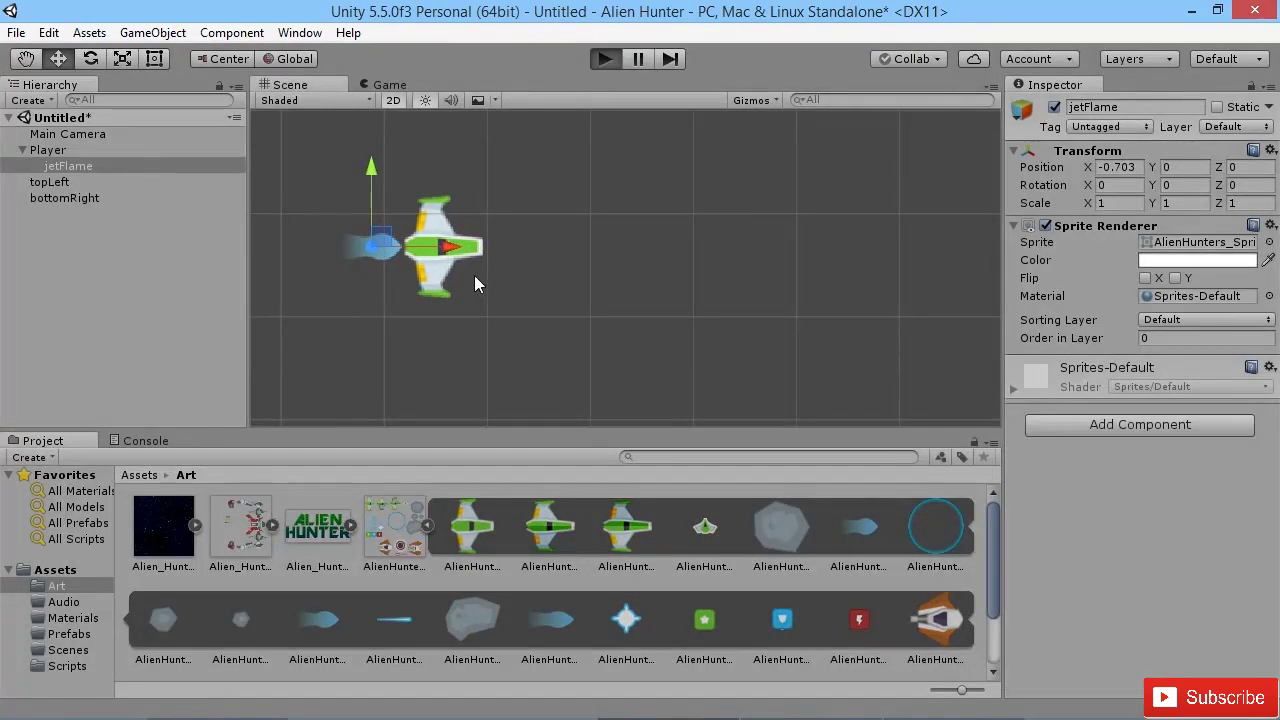
{"action": "key", "text": "Right"}
{"action": "key", "text": "Up"}
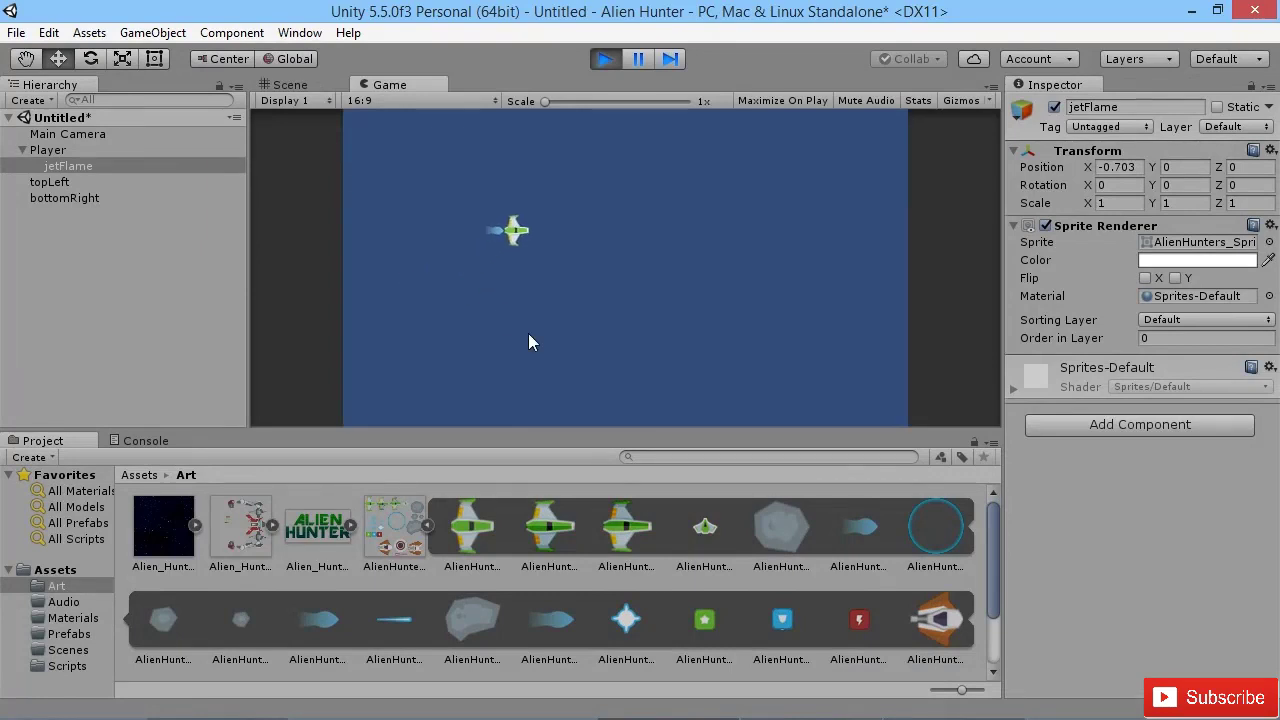
{"action": "key", "text": "Down"}
{"action": "key", "text": "Up"}
{"action": "key", "text": "Left"}
{"action": "key", "text": "Left"}
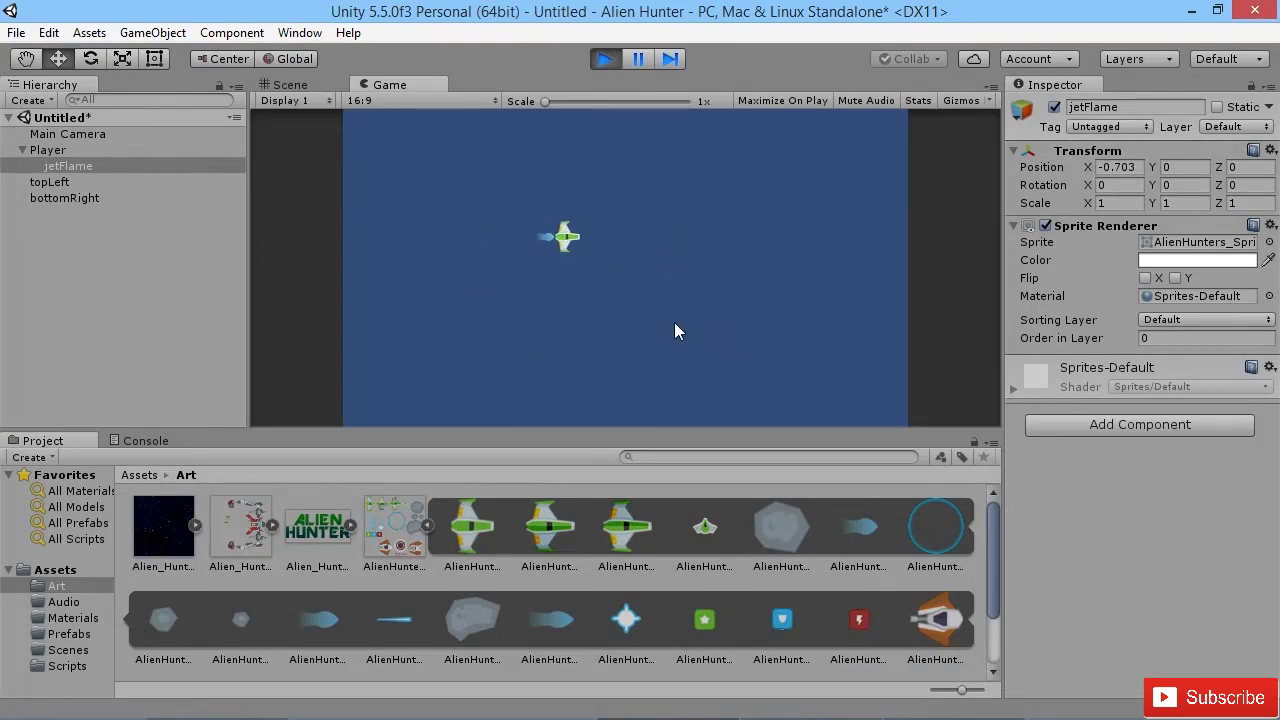
{"action": "key", "text": "Down"}
{"action": "left_click", "coordinate": [605, 59]}
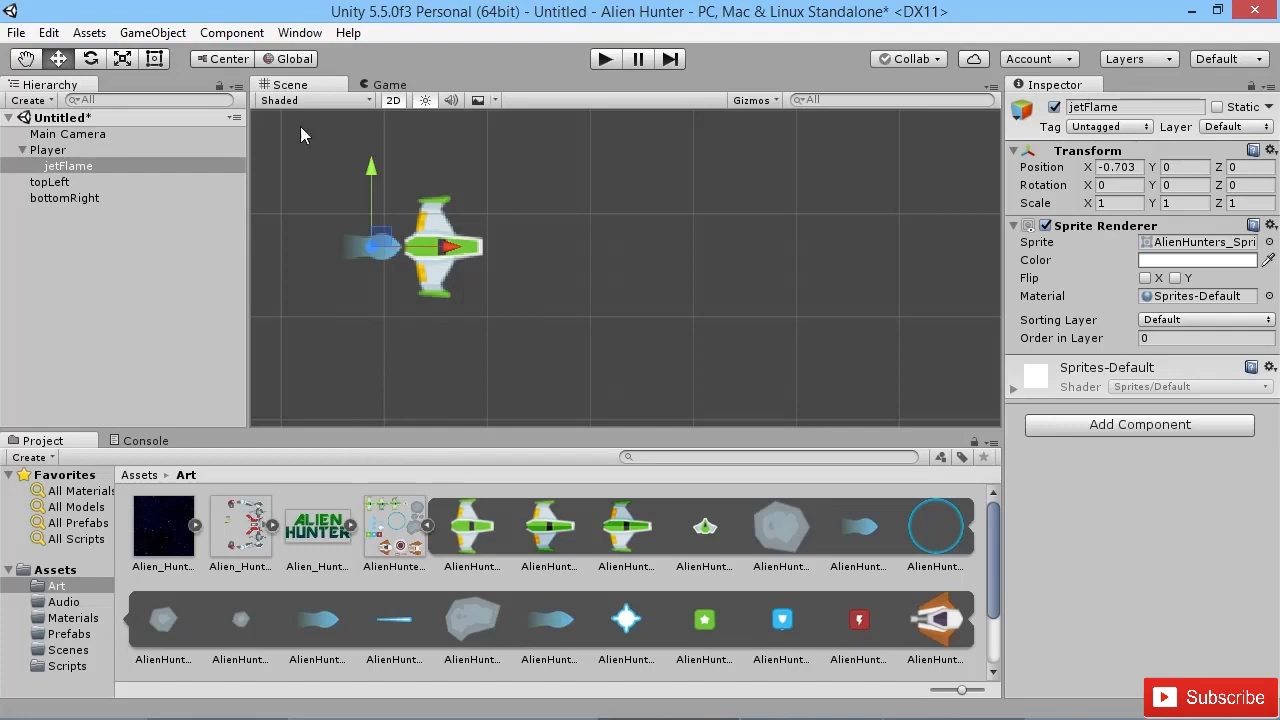
Step: Open the Animation window and dock it between Project and Console
{"action": "left_click", "coordinate": [300, 33]}
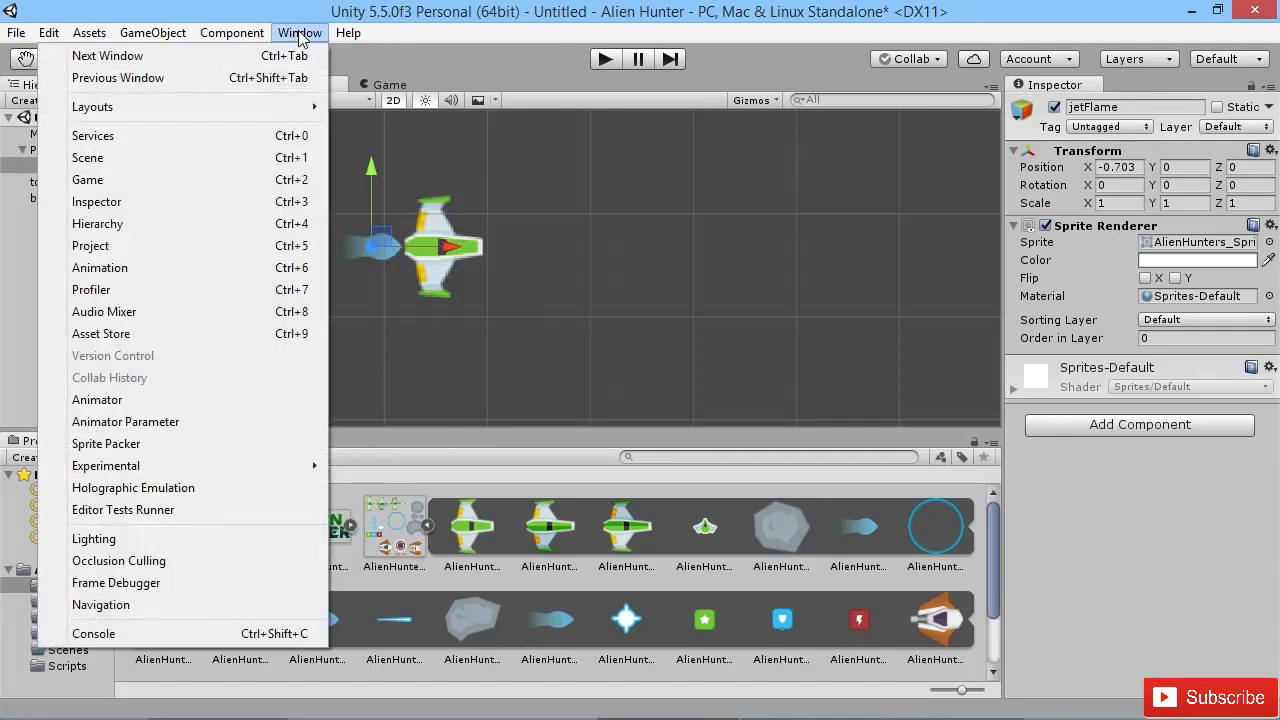
{"action": "left_click", "coordinate": [104, 270]}
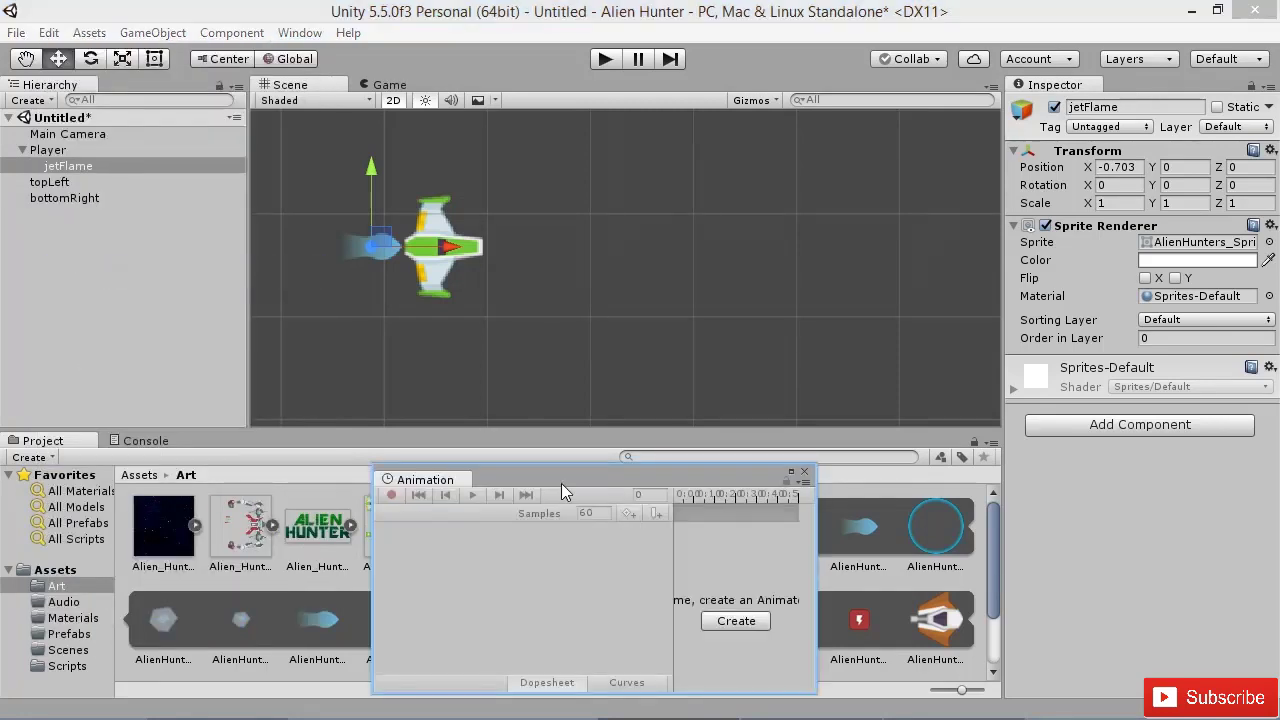
{"action": "left_click_drag", "start_coordinate": [436, 486], "coordinate": [150, 448]}
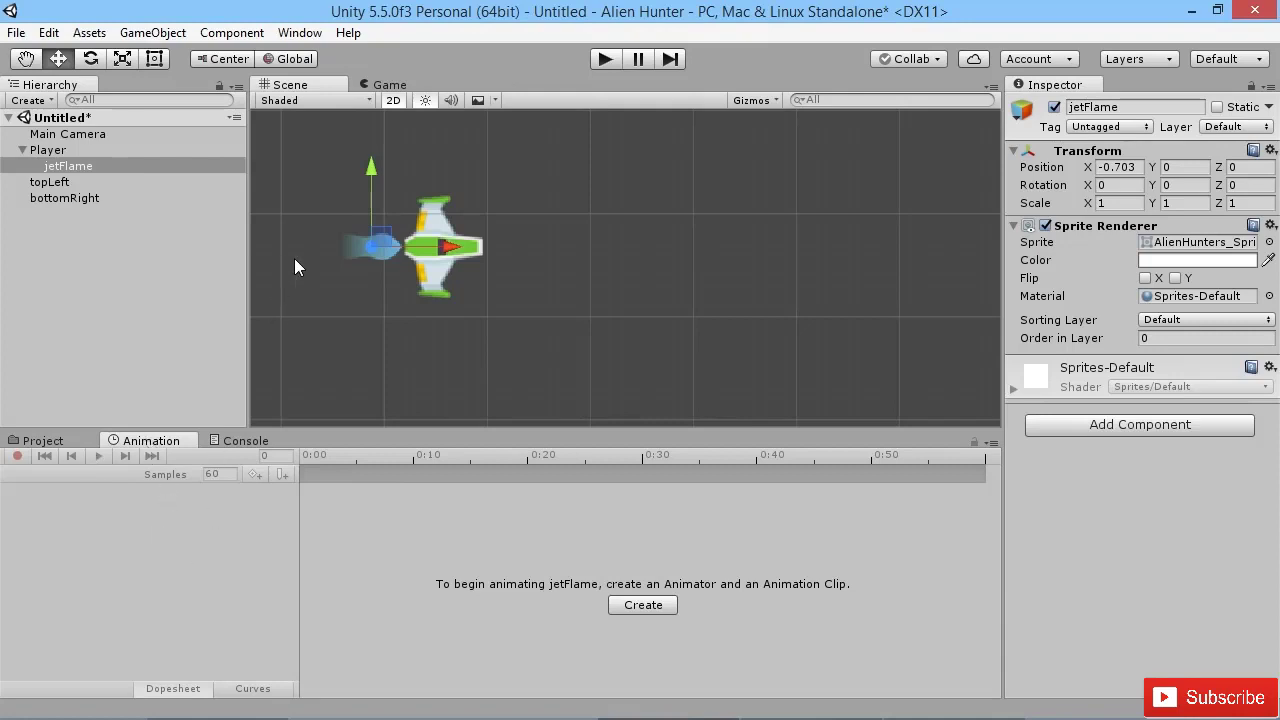
Step: Start creating an animation clip for jetFlame and name its file jetFlame.anim
{"action": "left_click", "coordinate": [643, 606]}
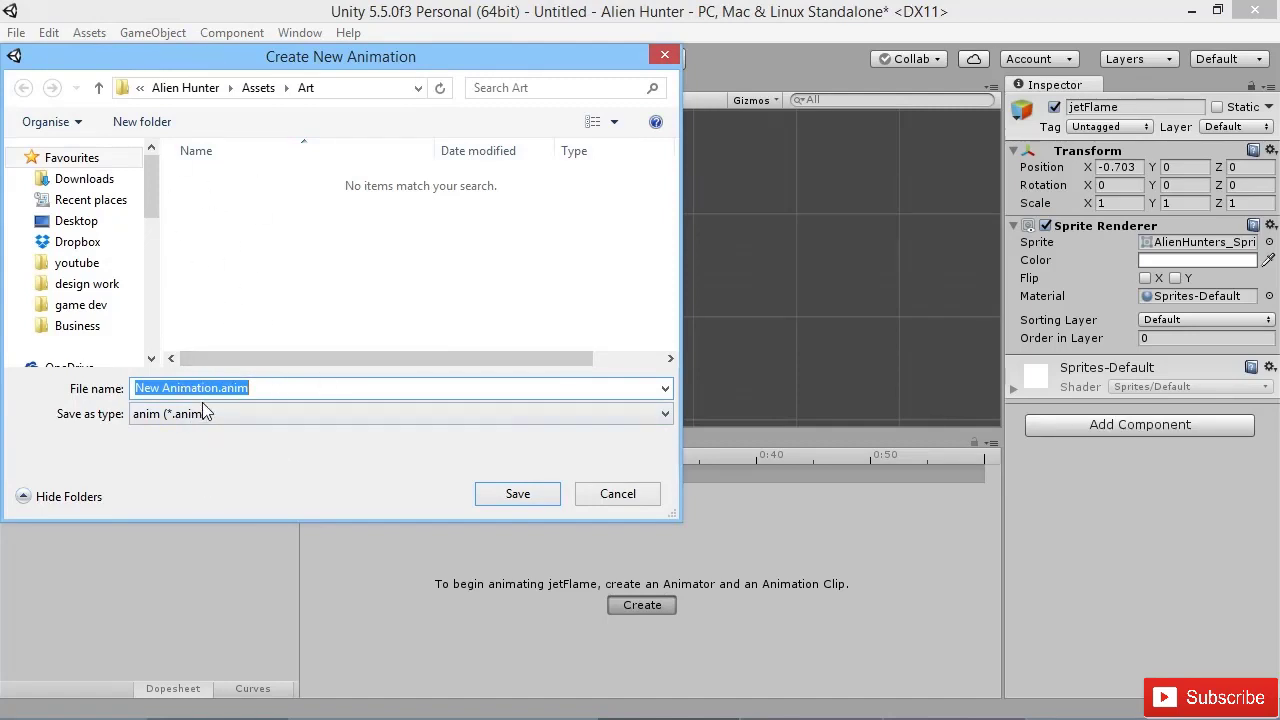
{"action": "left_click_drag", "start_coordinate": [218, 388], "coordinate": [77, 371]}
{"action": "type", "text": "jetF"}
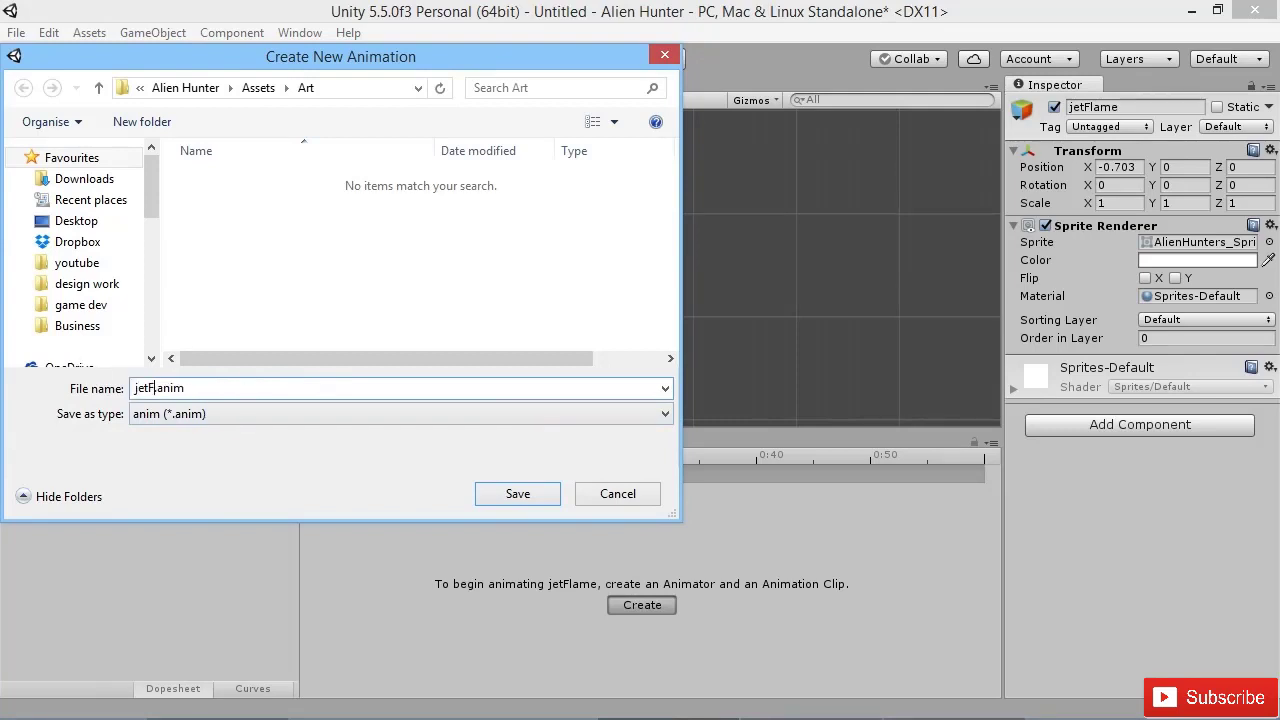
{"action": "type", "text": "lame"}
Step: Create an Animations folder inside Assets and save the jetFlame clip in it
{"action": "left_click", "coordinate": [258, 87]}
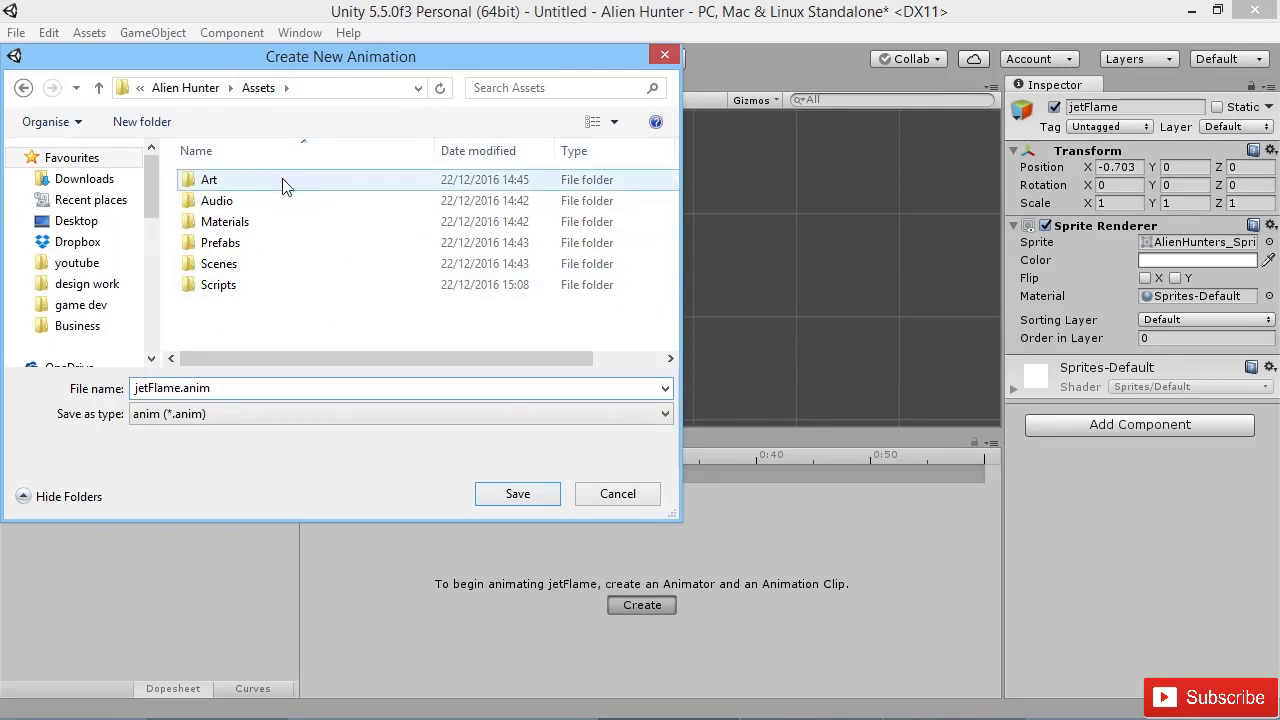
{"action": "left_click", "coordinate": [128, 123]}
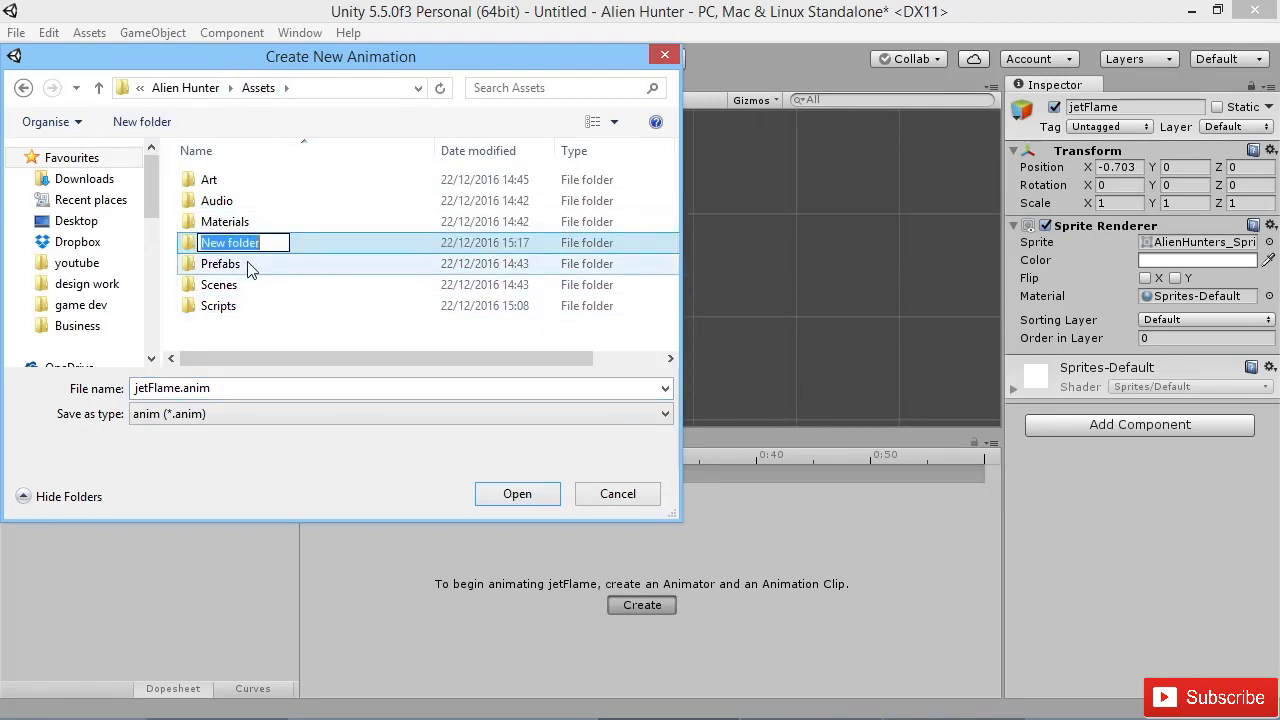
{"action": "type", "text": "Animations"}
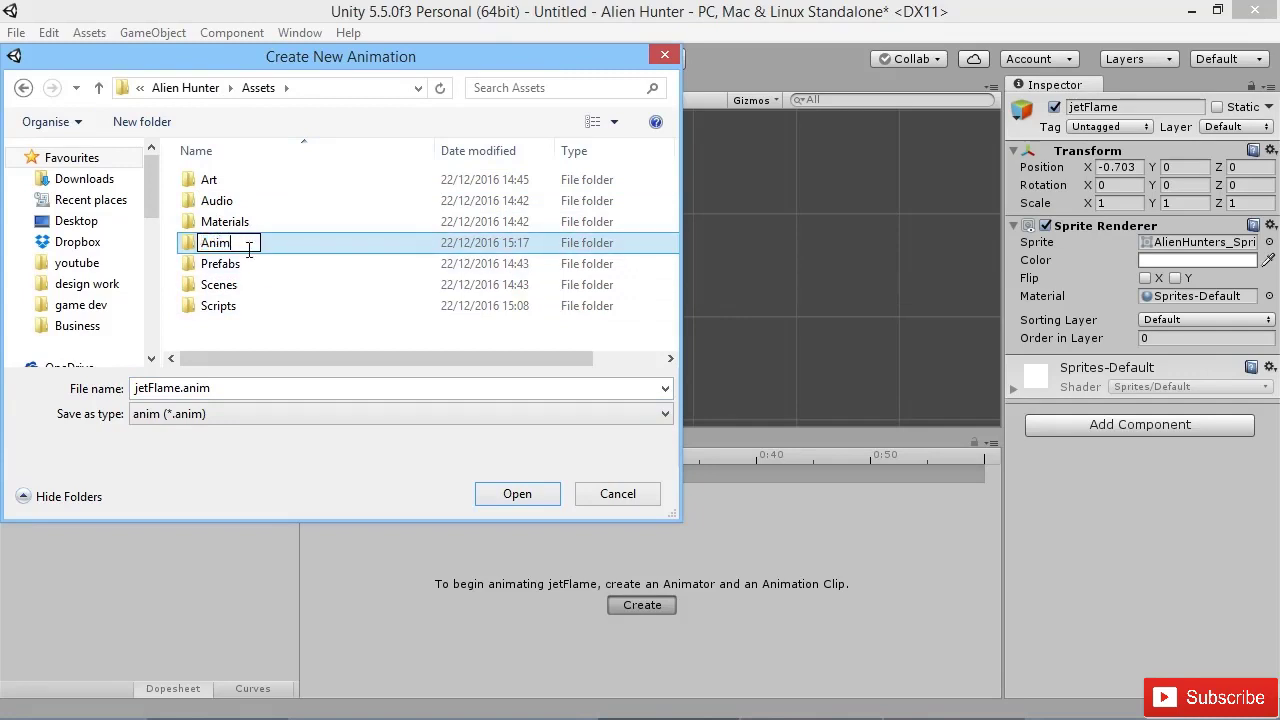
{"action": "key", "text": "Return"}
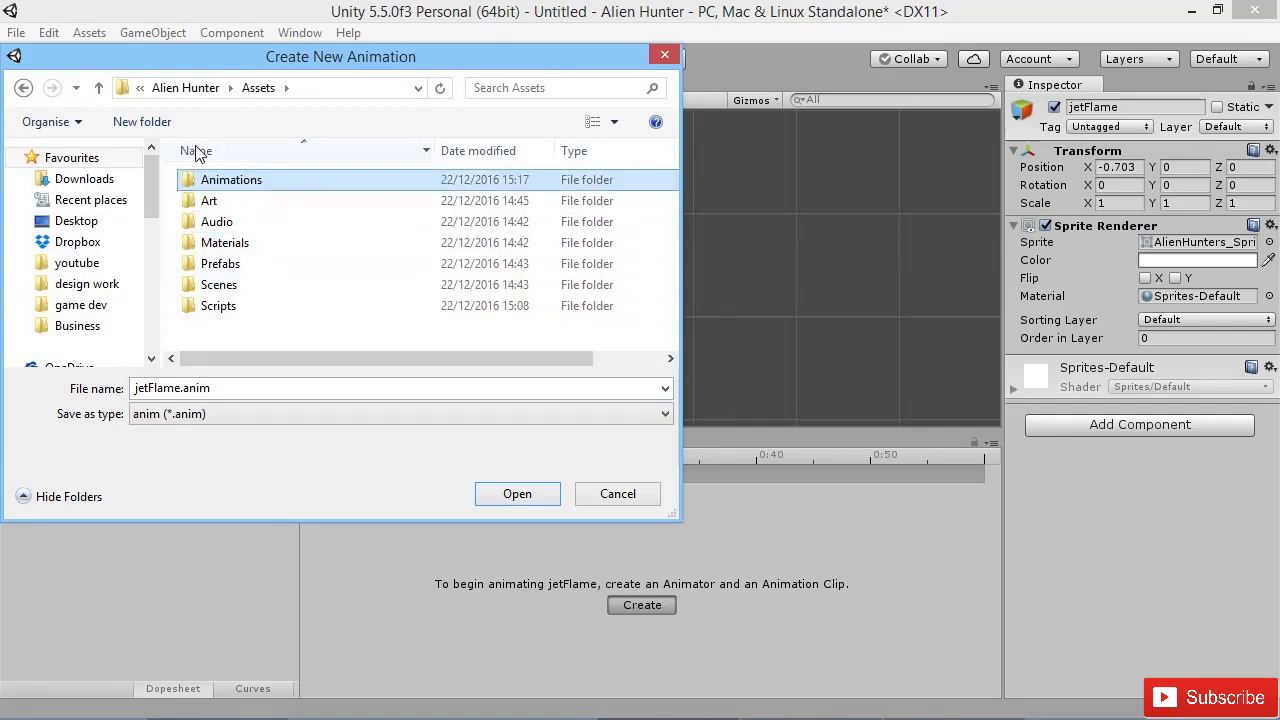
{"action": "double_click", "coordinate": [240, 181]}
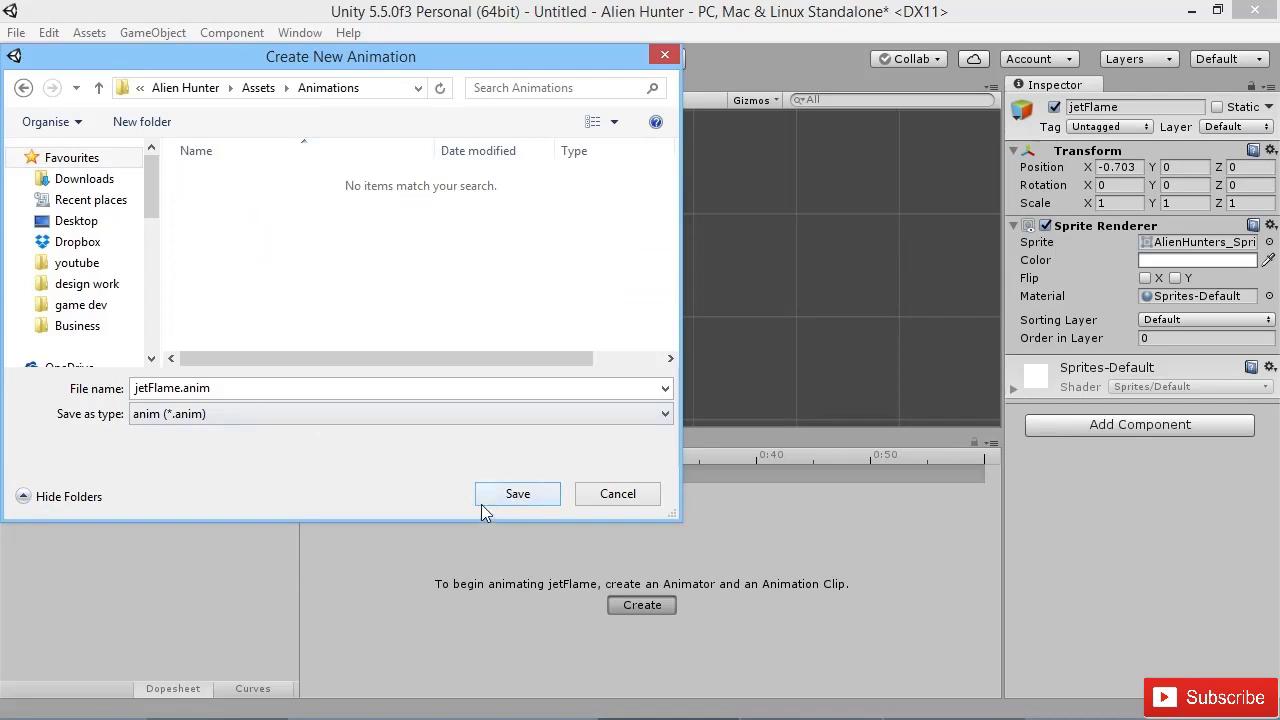
{"action": "left_click", "coordinate": [513, 494]}
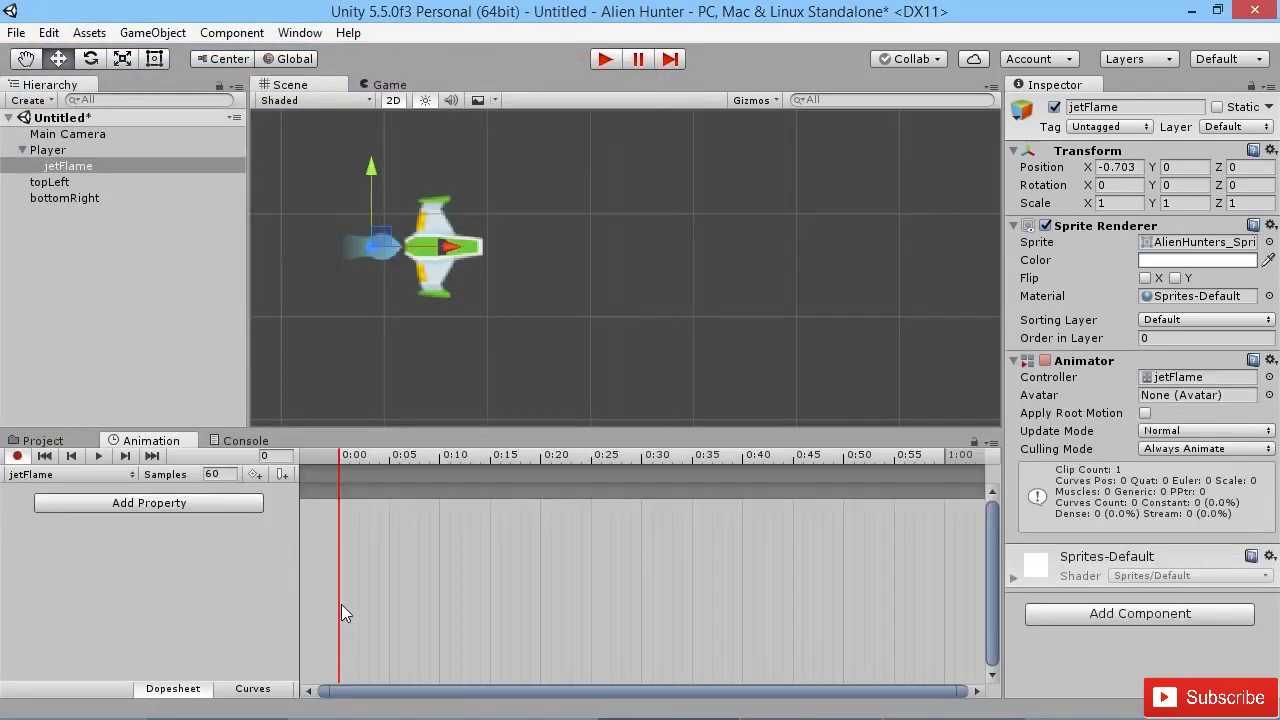
Step: Examine the jetFlame clip and controller in the Animations folder and the Animator component on the jetFlame object
{"action": "left_click", "coordinate": [43, 441]}
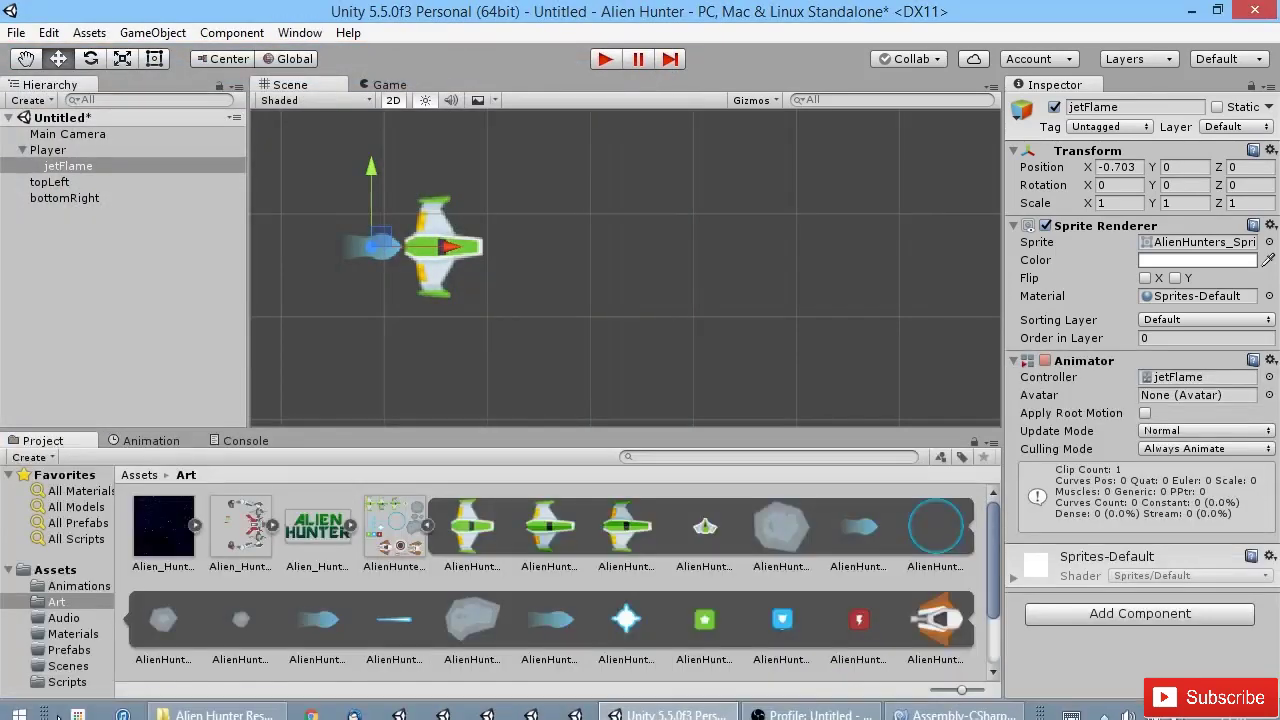
{"action": "left_click", "coordinate": [40, 586]}
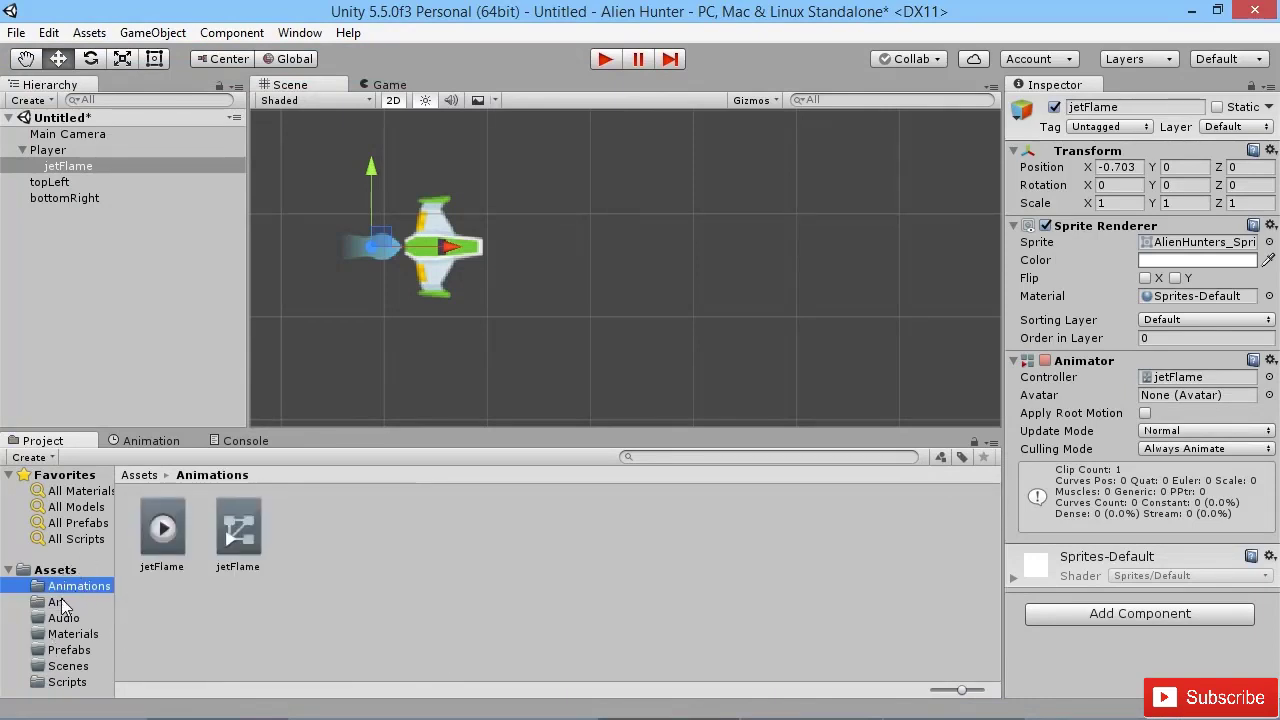
{"action": "left_click", "coordinate": [168, 532]}
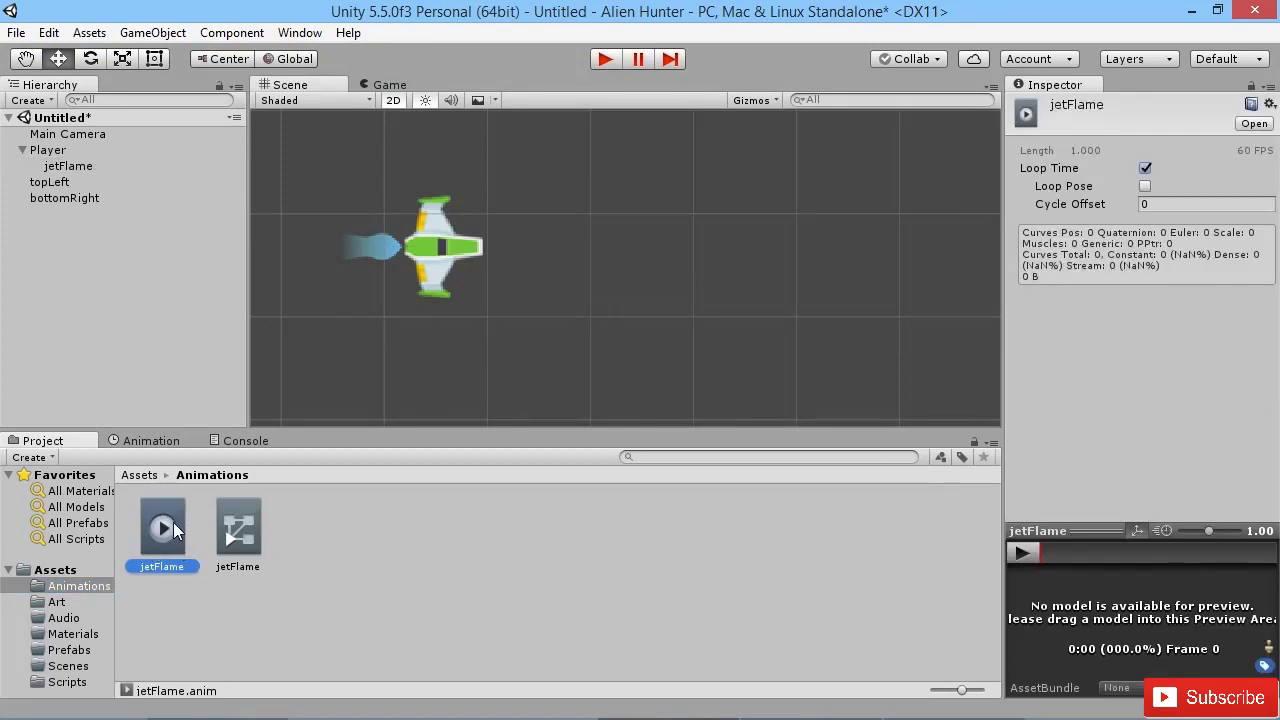
{"action": "left_click", "coordinate": [243, 530]}
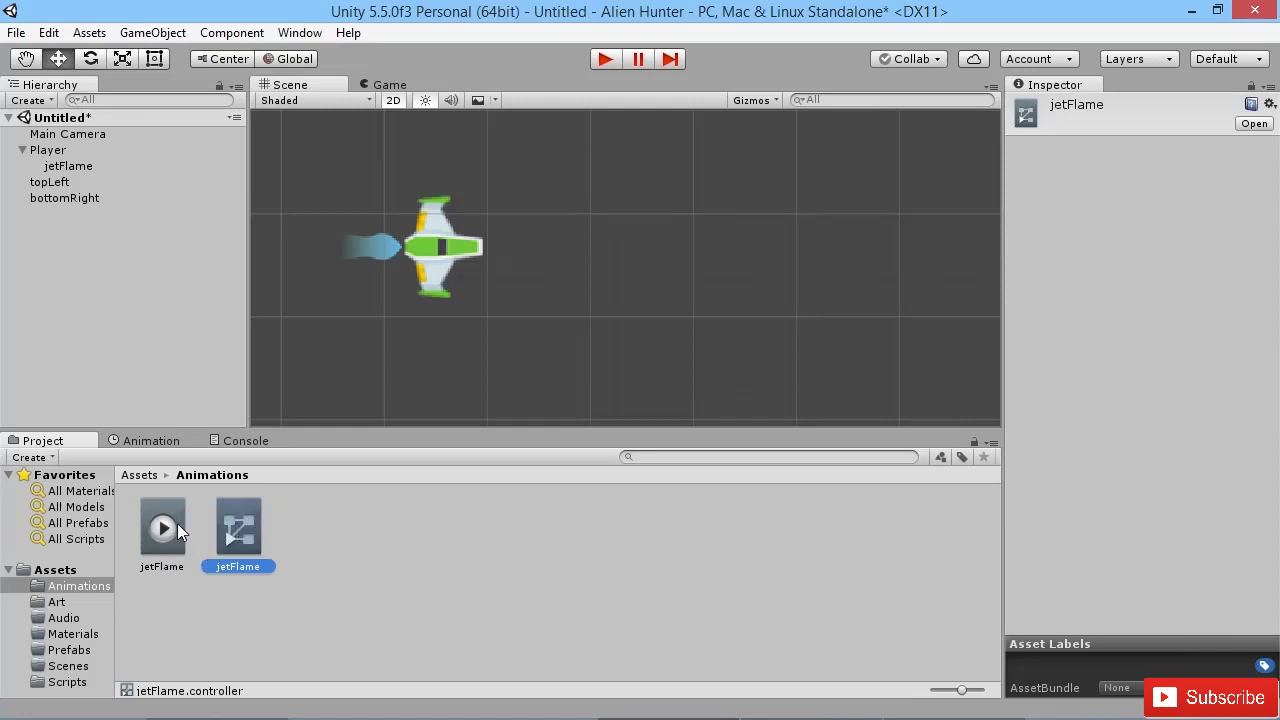
{"action": "left_click", "coordinate": [556, 639]}
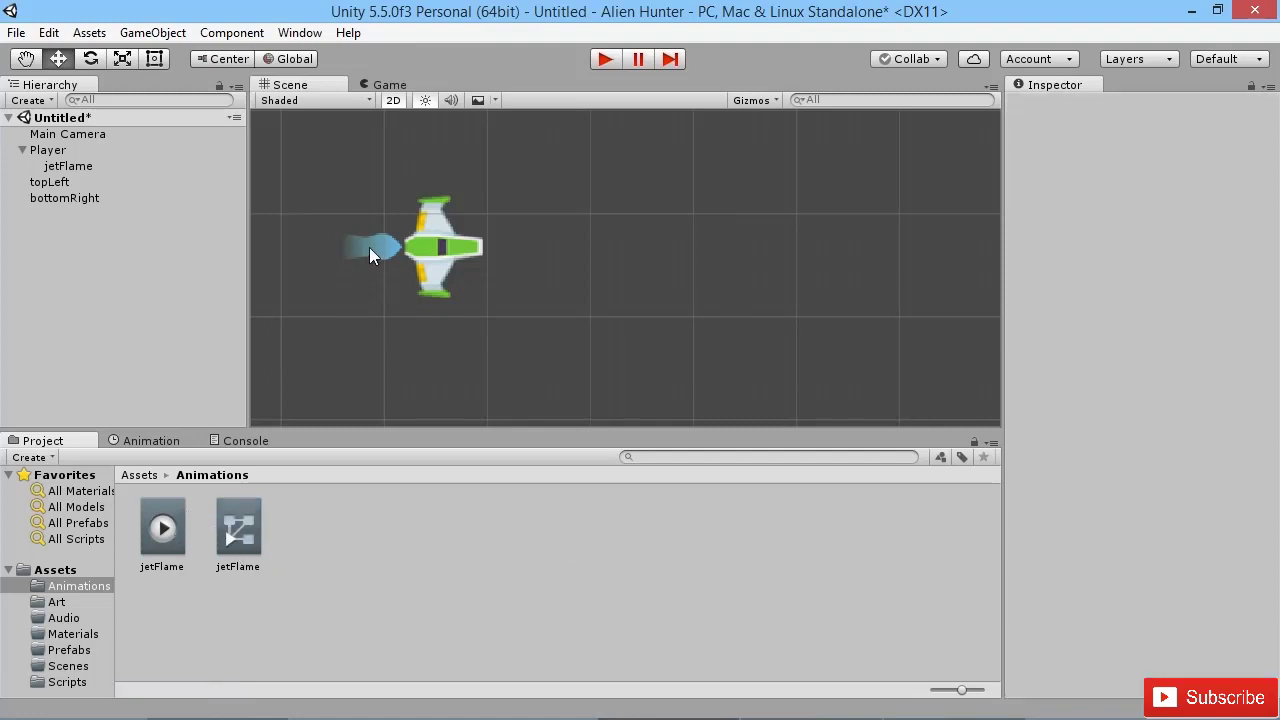
{"action": "left_click", "coordinate": [64, 167]}
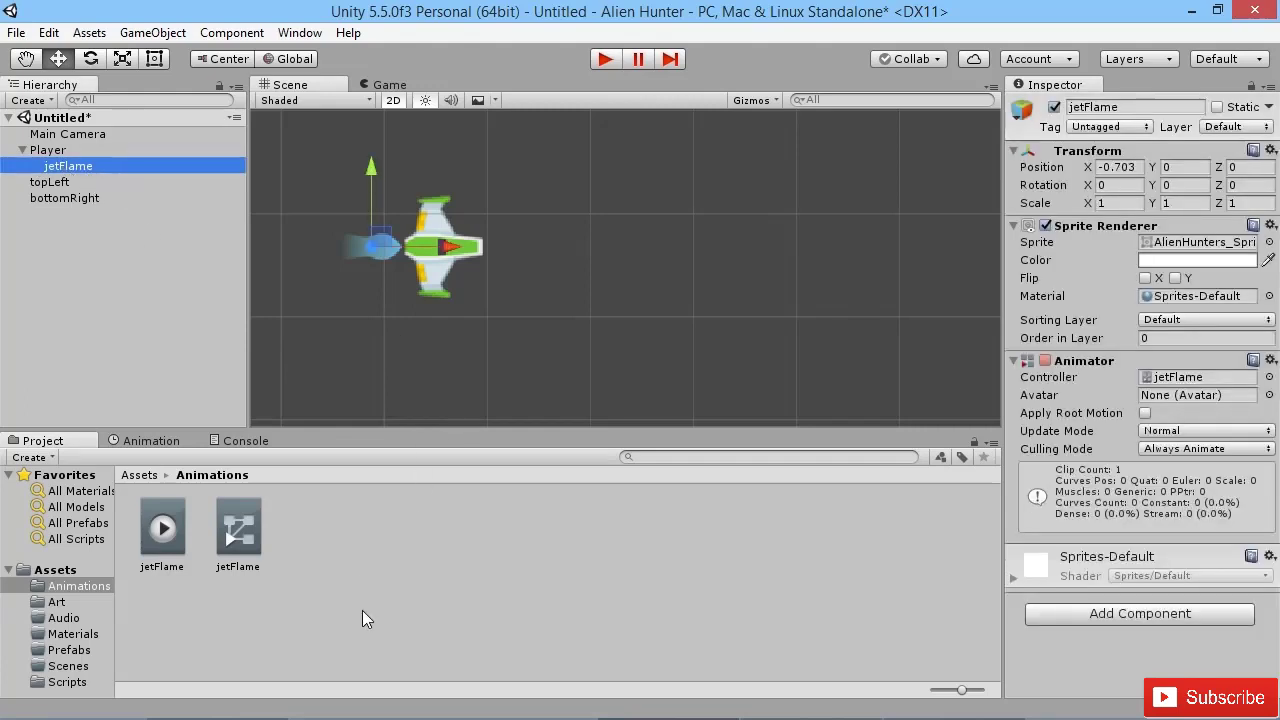
Step: Look over the empty timeline of the jetFlame clip in the Animation window, and return to the project assets
{"action": "left_click", "coordinate": [145, 441]}
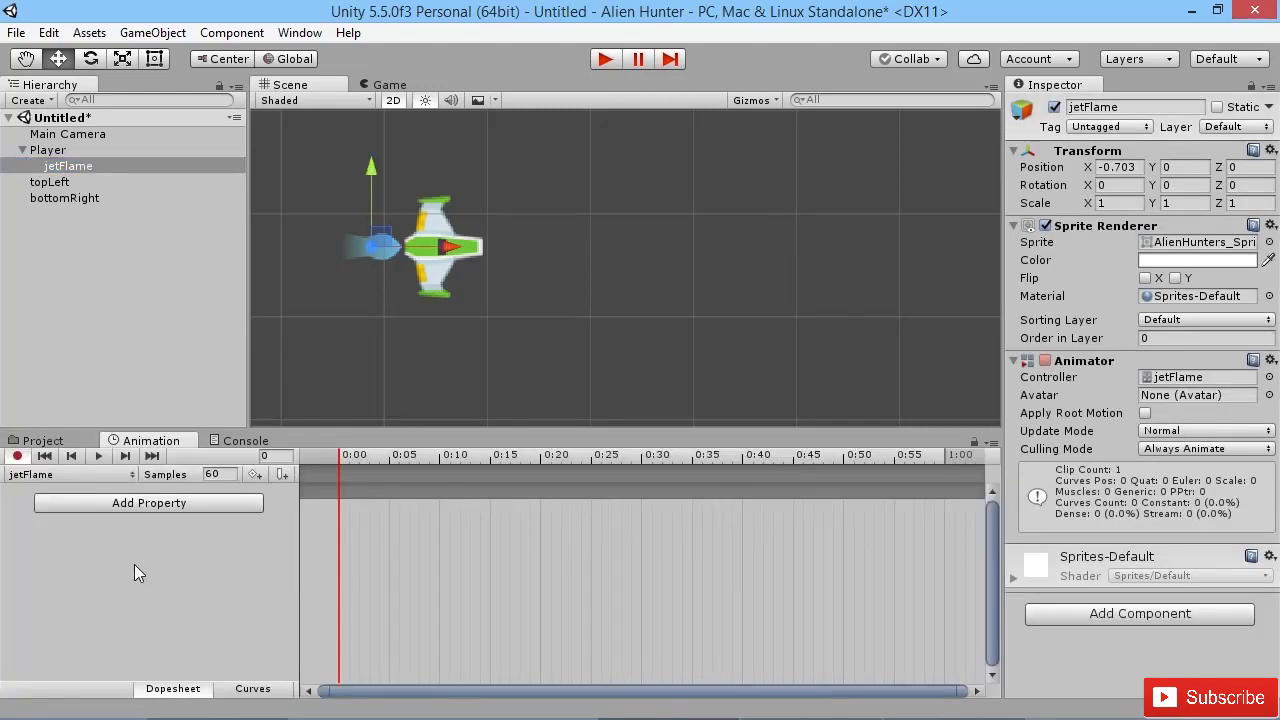
{"action": "left_click_drag", "start_coordinate": [347, 459], "coordinate": [311, 467]}
{"action": "left_click", "coordinate": [44, 441]}
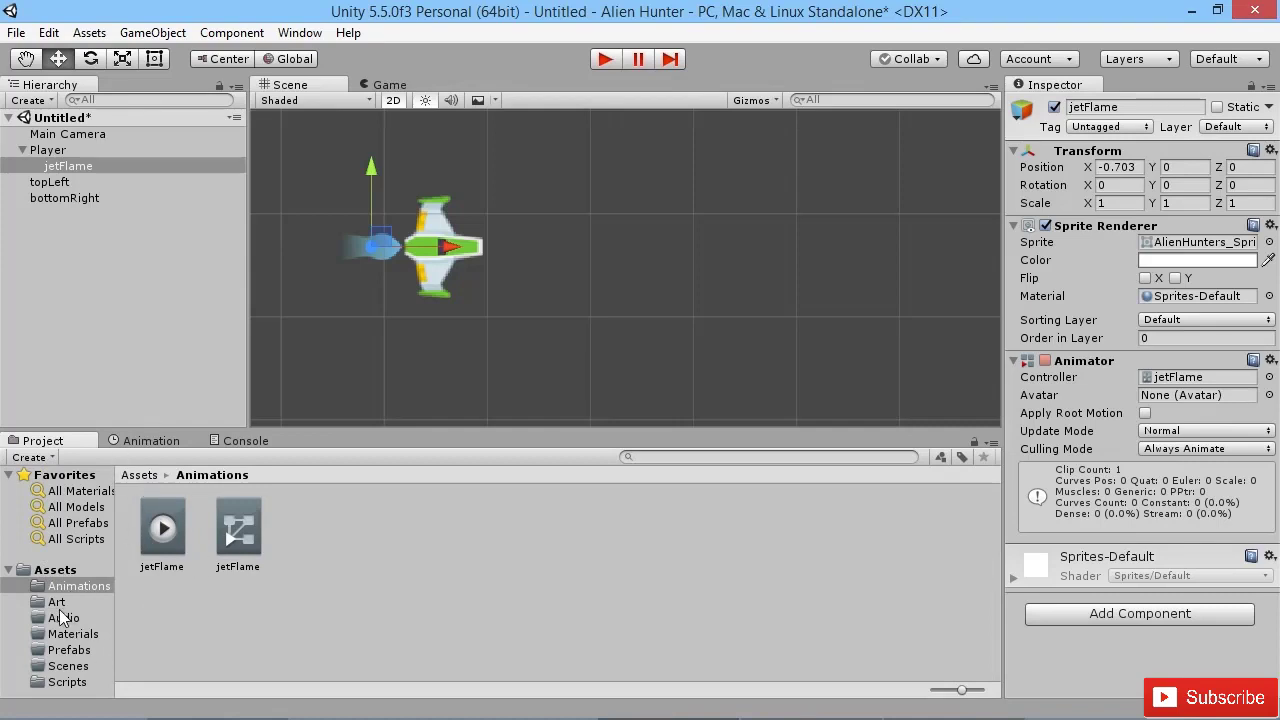
Step: Open the Art folder and dock the Project window between the Scene view and the Inspector, keeping the Animation timeline in view
{"action": "left_click", "coordinate": [60, 602]}
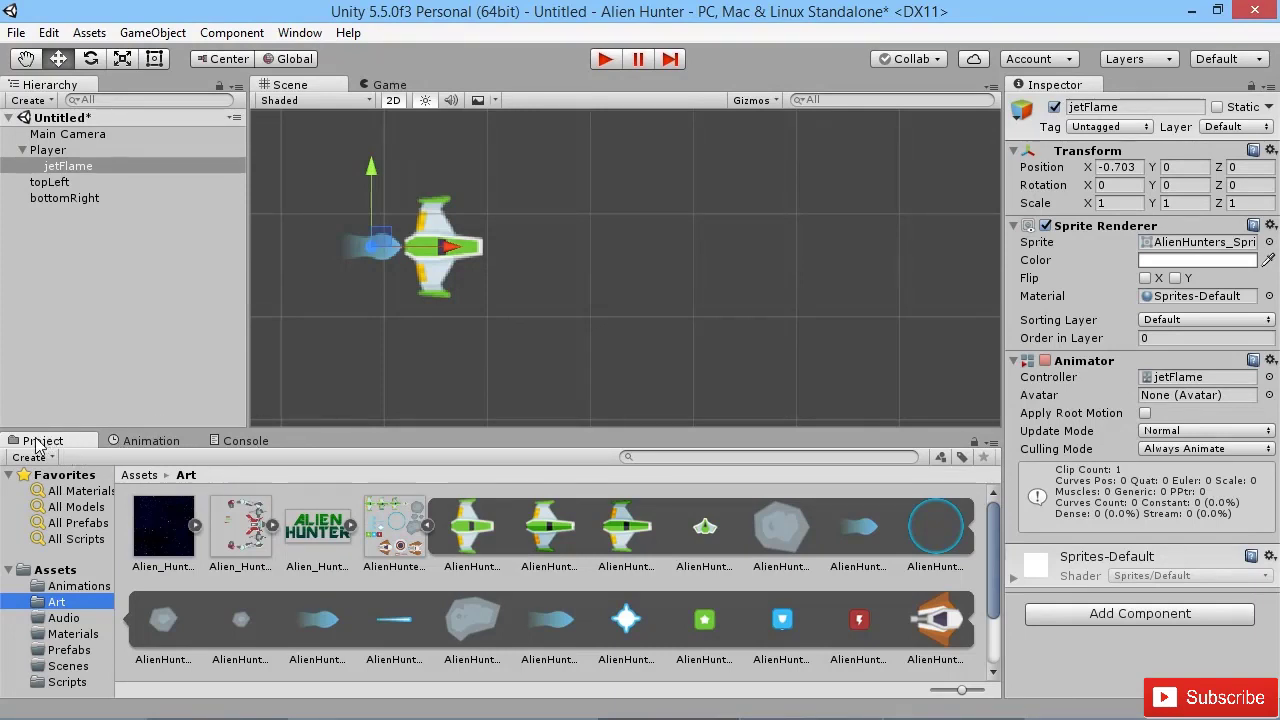
{"action": "left_click_drag", "start_coordinate": [44, 446], "coordinate": [561, 178]}
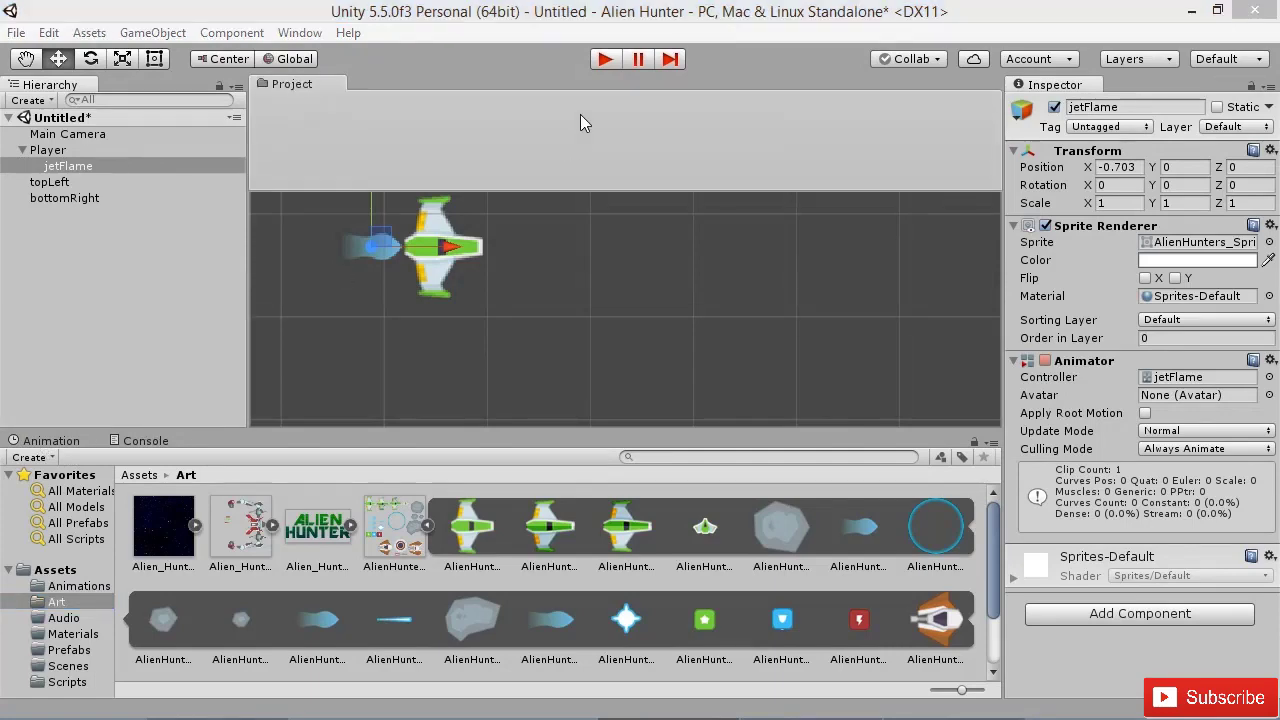
{"action": "left_click_drag", "start_coordinate": [580, 122], "coordinate": [500, 85]}
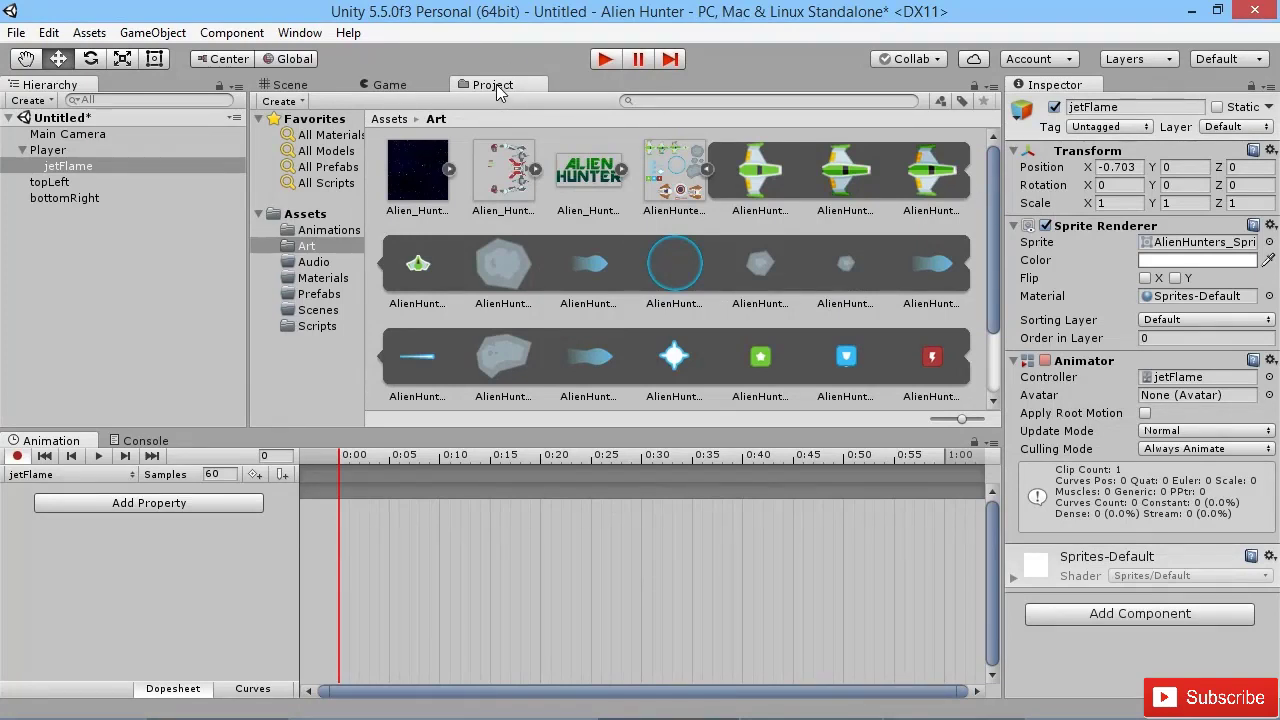
{"action": "left_click", "coordinate": [288, 85]}
{"action": "left_click", "coordinate": [472, 86]}
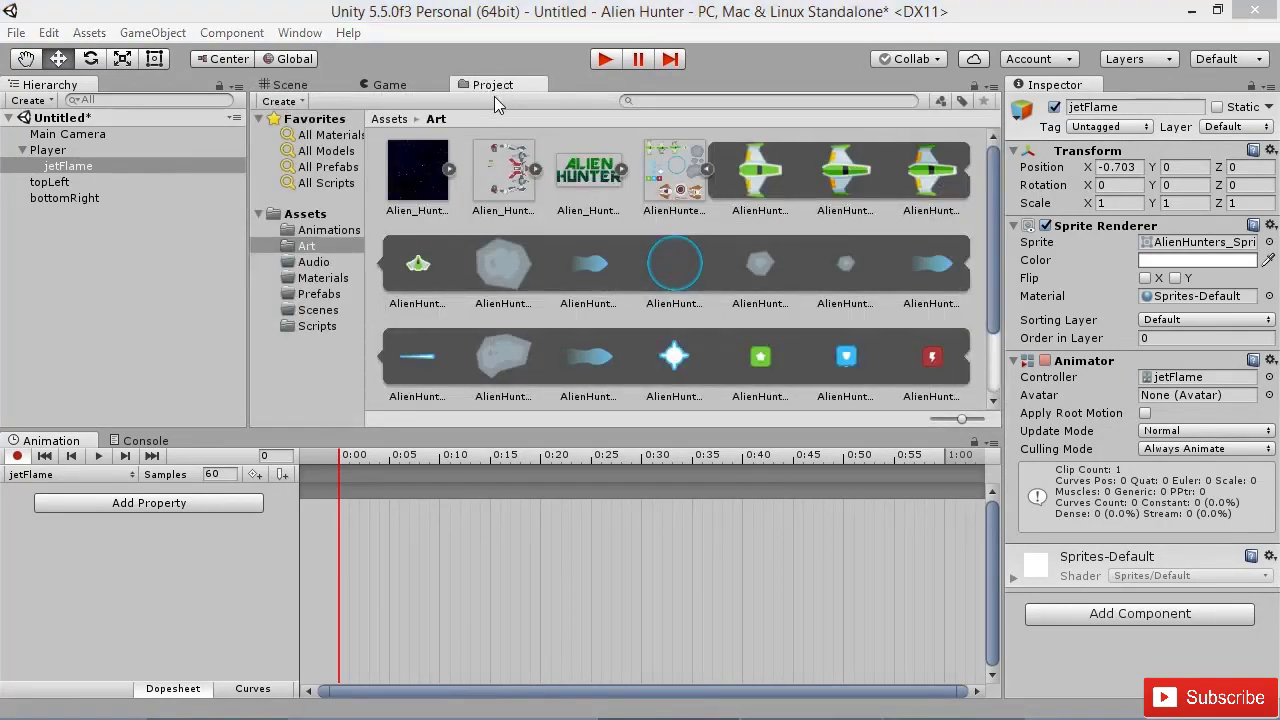
{"action": "left_click_drag", "start_coordinate": [494, 88], "coordinate": [513, 124]}
{"action": "left_click_drag", "start_coordinate": [609, 211], "coordinate": [830, 272]}
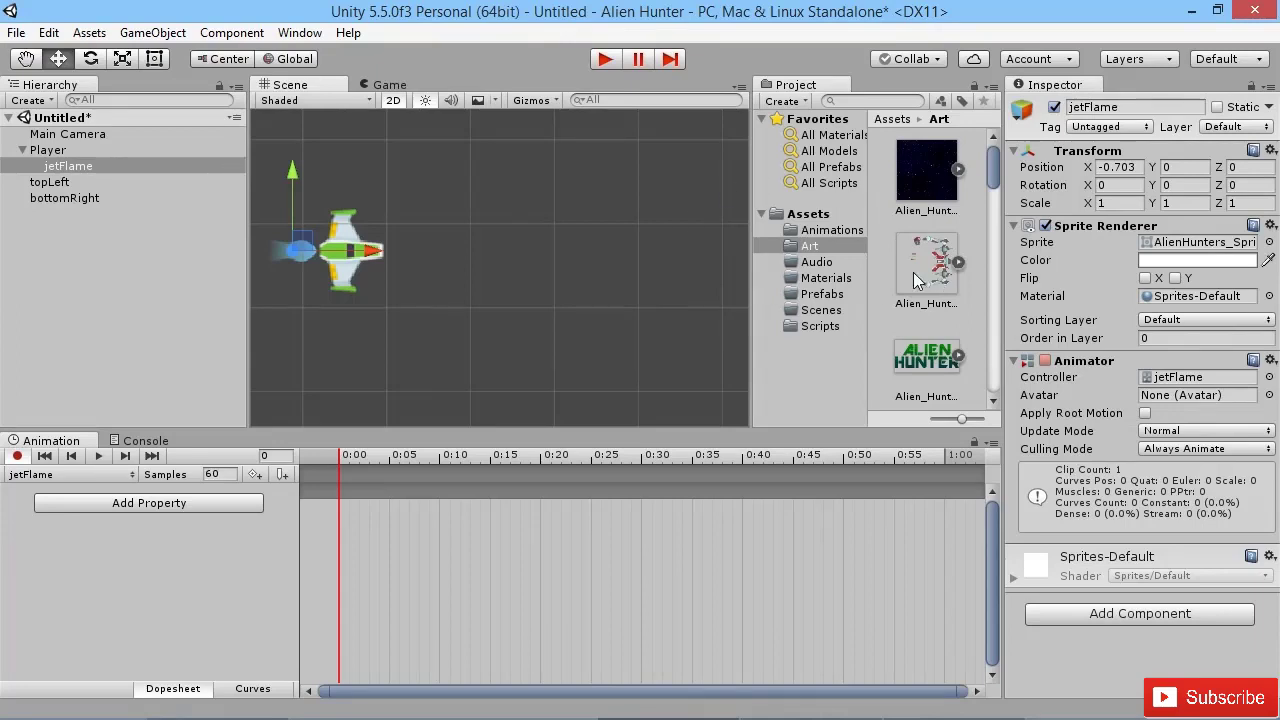
Step: Key the smallest jet flame sprite at frame 0 of the jetFlame clip and the medium flame sprite at frame 1
{"action": "scroll", "coordinate": [945, 235], "scroll_direction": "down", "scroll_amount": 5}
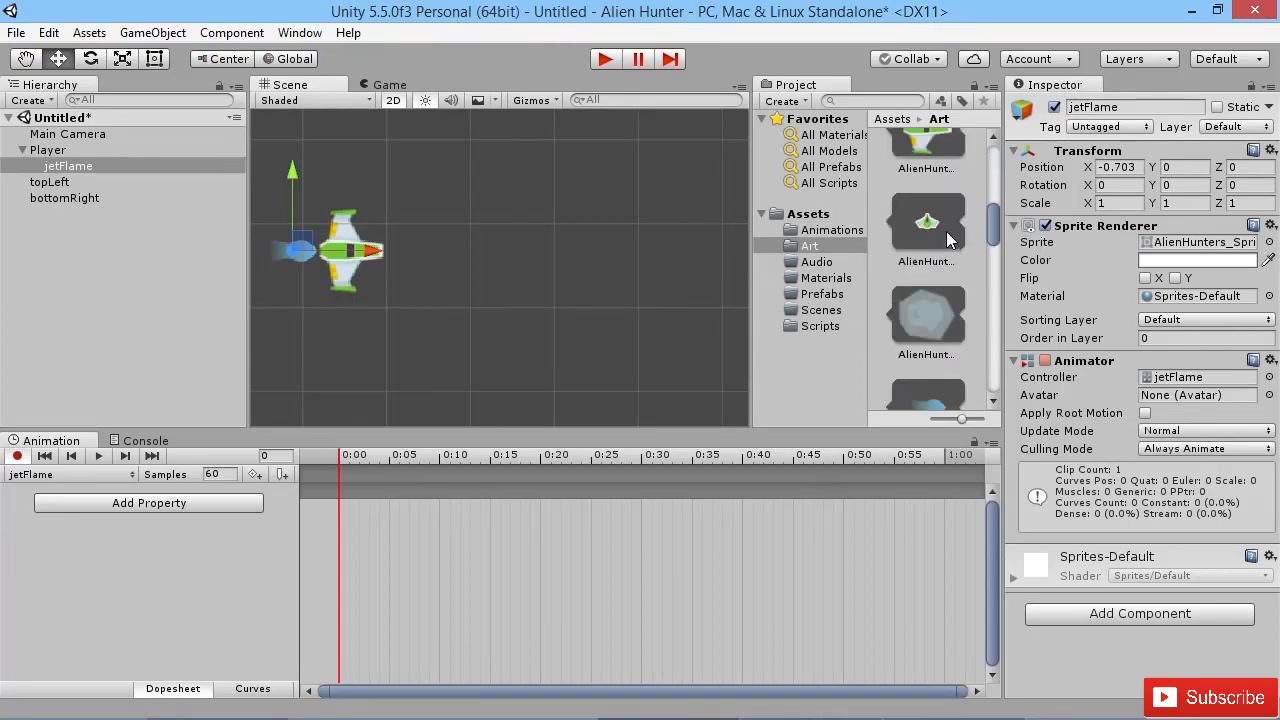
{"action": "scroll", "coordinate": [950, 250], "scroll_direction": "up", "scroll_amount": 3}
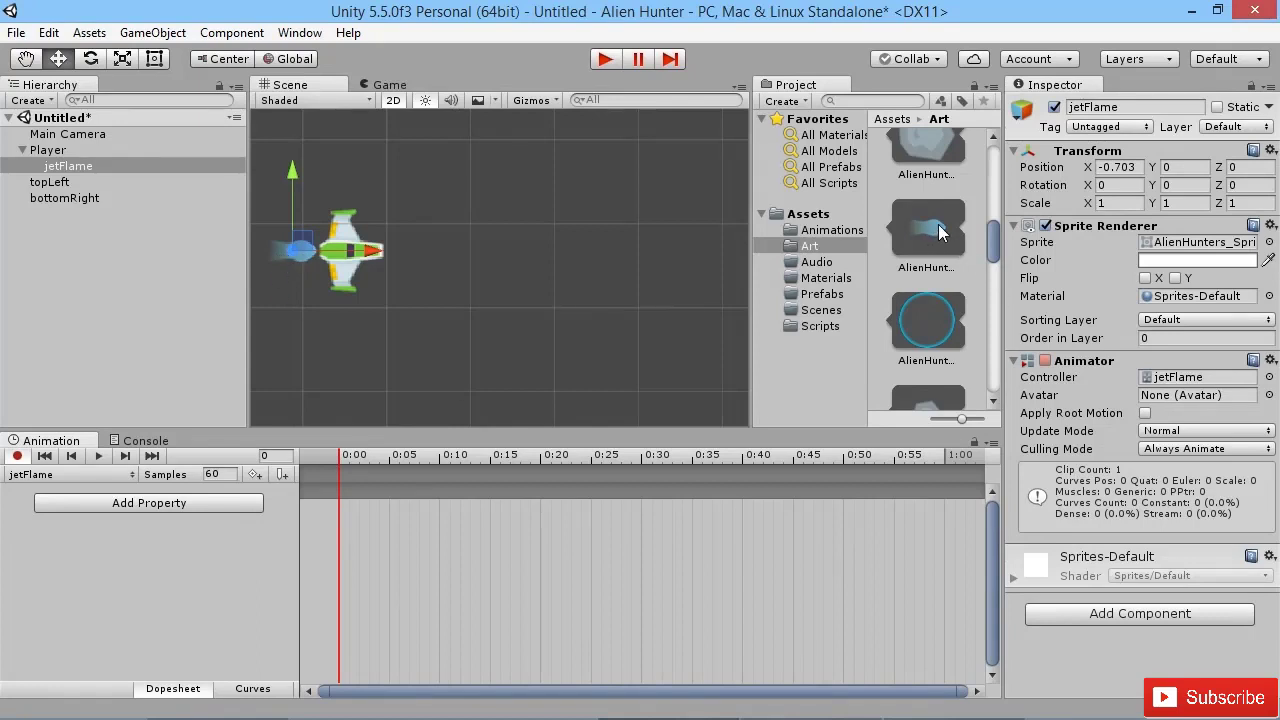
{"action": "left_click_drag", "start_coordinate": [930, 232], "coordinate": [341, 521]}
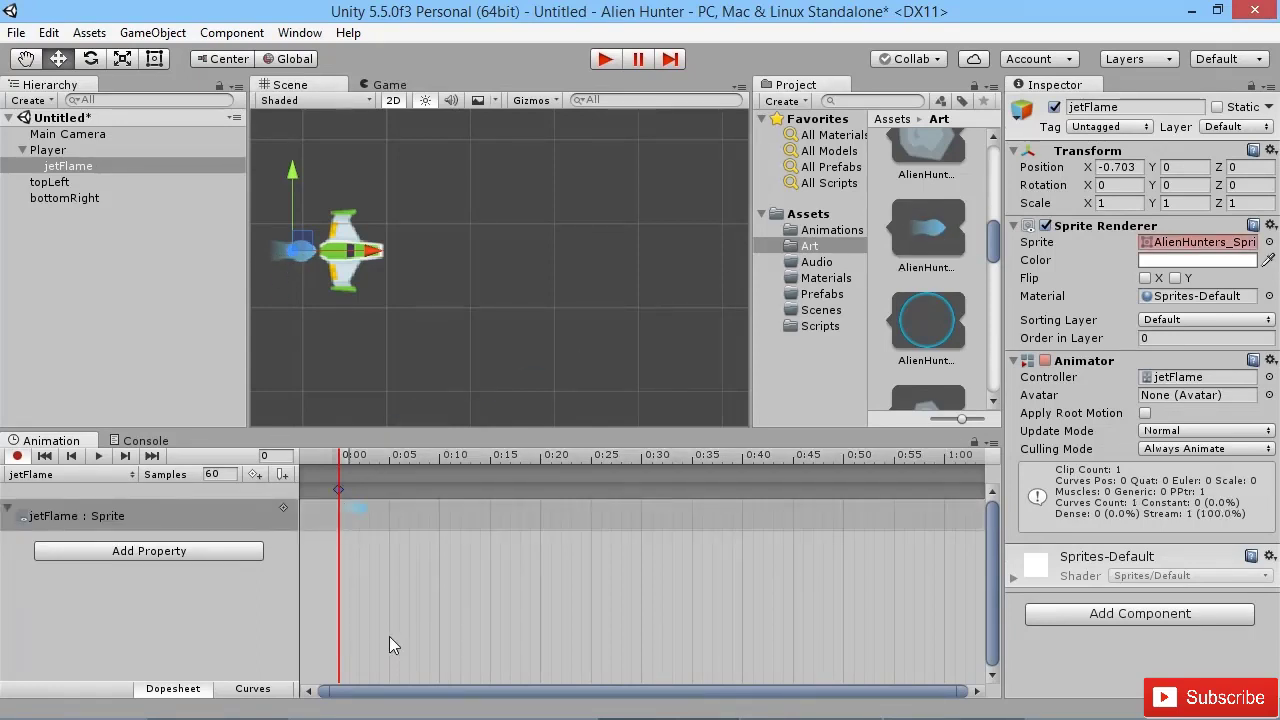
{"action": "left_click", "coordinate": [339, 490]}
{"action": "left_click_drag", "start_coordinate": [341, 455], "coordinate": [348, 455]}
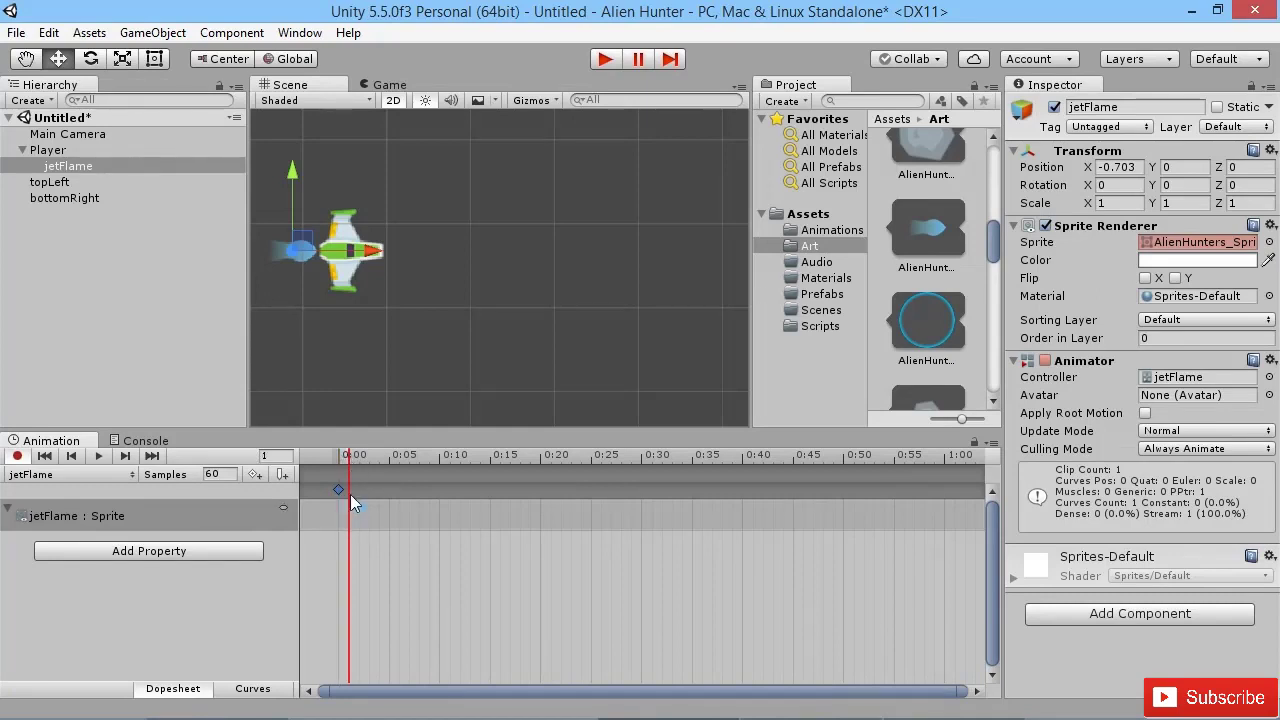
{"action": "left_click_drag", "start_coordinate": [995, 234], "coordinate": [358, 508]}
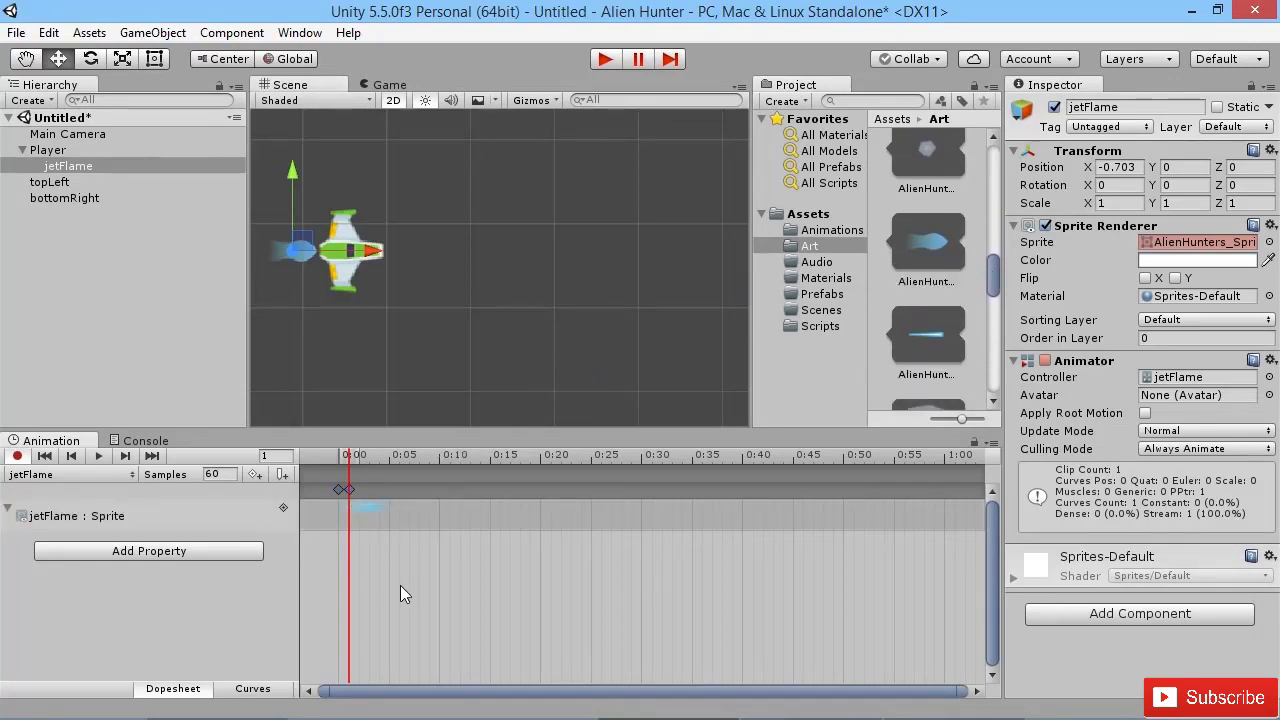
Step: Key the longest jet flame sprite at frame 2 and the medium flame sprite again at frame 3
{"action": "left_click", "coordinate": [356, 455]}
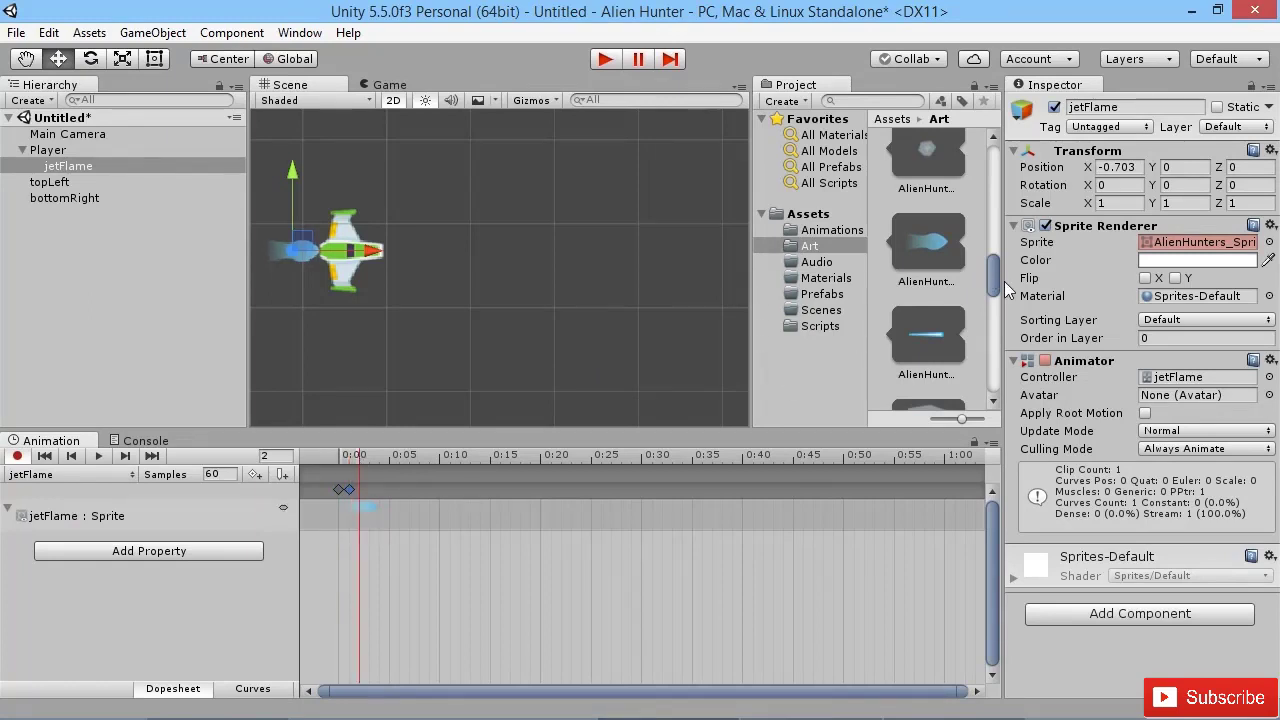
{"action": "left_click_drag", "start_coordinate": [992, 270], "coordinate": [363, 497]}
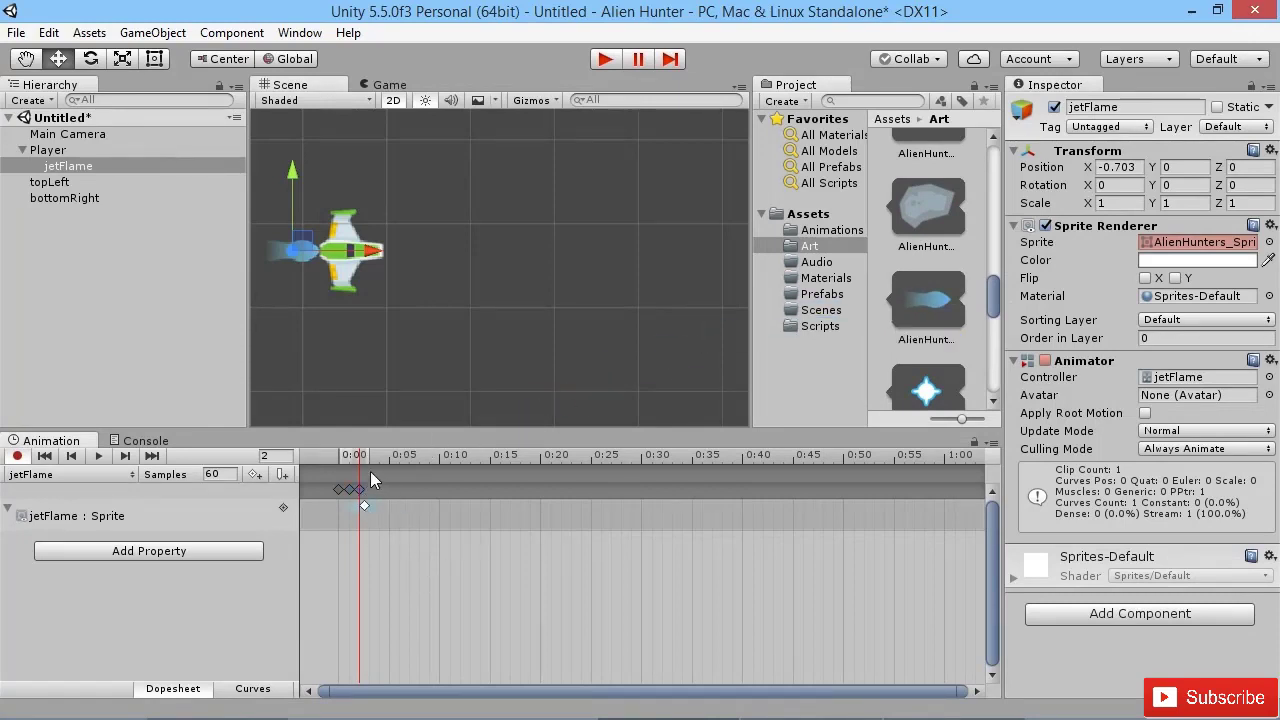
{"action": "left_click", "coordinate": [368, 455]}
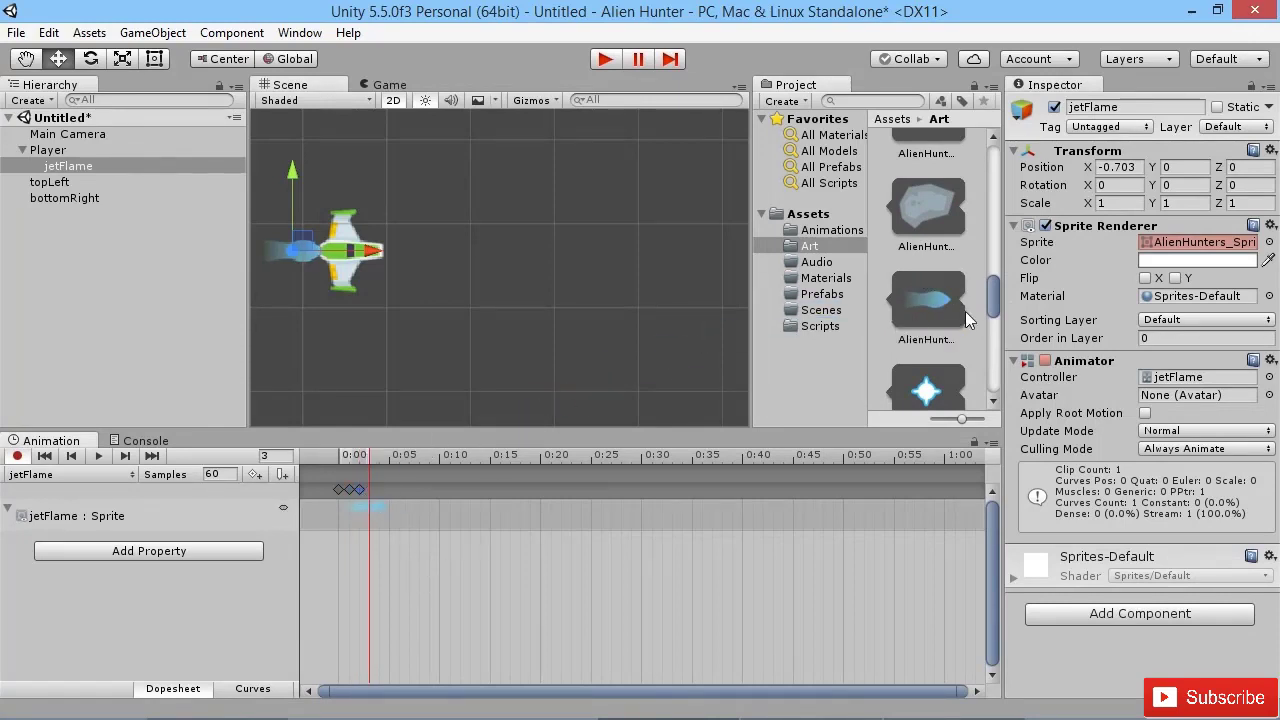
{"action": "left_click_drag", "start_coordinate": [990, 304], "coordinate": [382, 521]}
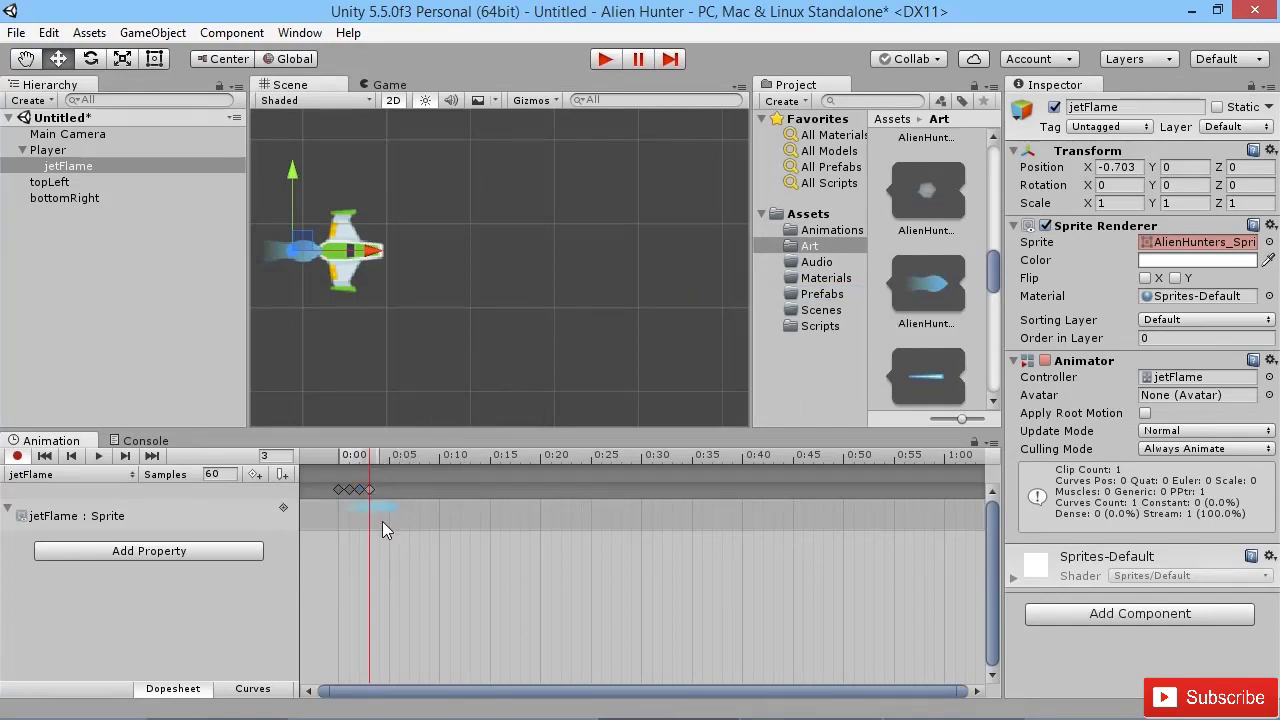
Step: Preview the jetFlame animation in the scene from frame 0, and stop the playback
{"action": "left_click", "coordinate": [340, 462]}
{"action": "mouse_move", "coordinate": [342, 460]}
{"action": "left_mouse_down"}
{"action": "mouse_move", "coordinate": [372, 458]}
{"action": "mouse_move", "coordinate": [339, 458]}
{"action": "left_mouse_up"}
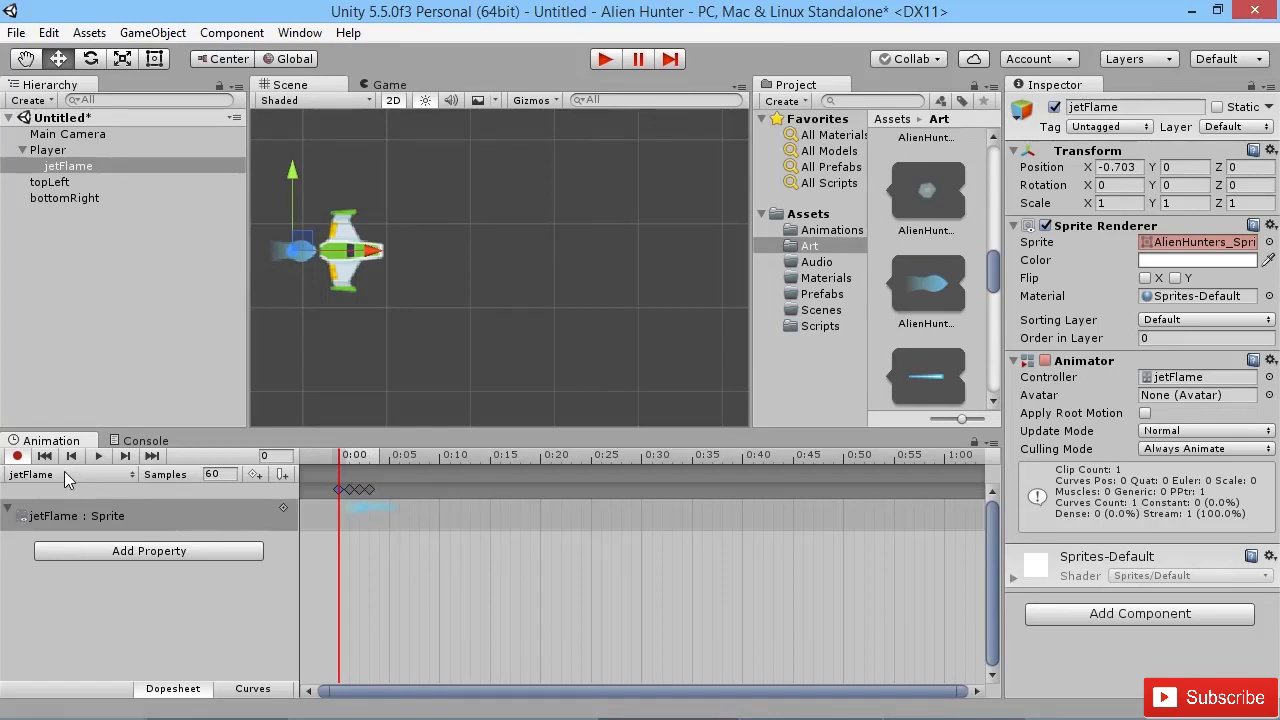
{"action": "left_click", "coordinate": [99, 457]}
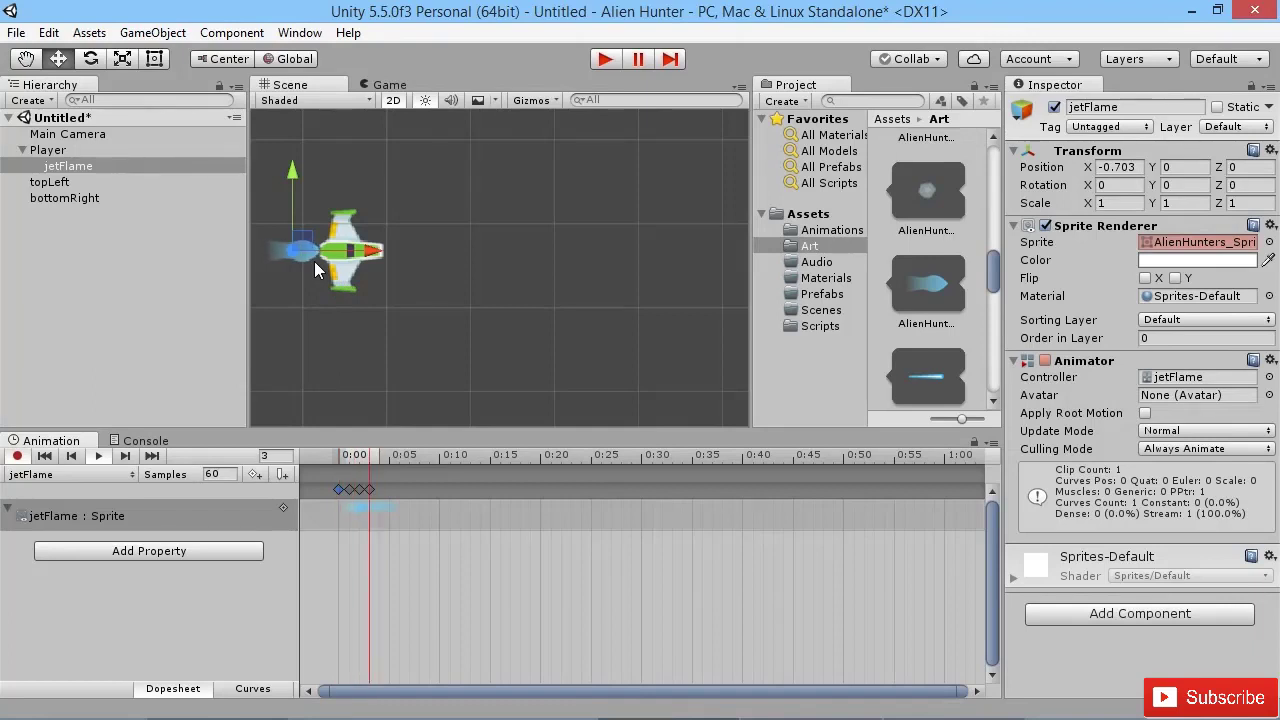
{"action": "left_click", "coordinate": [97, 458]}
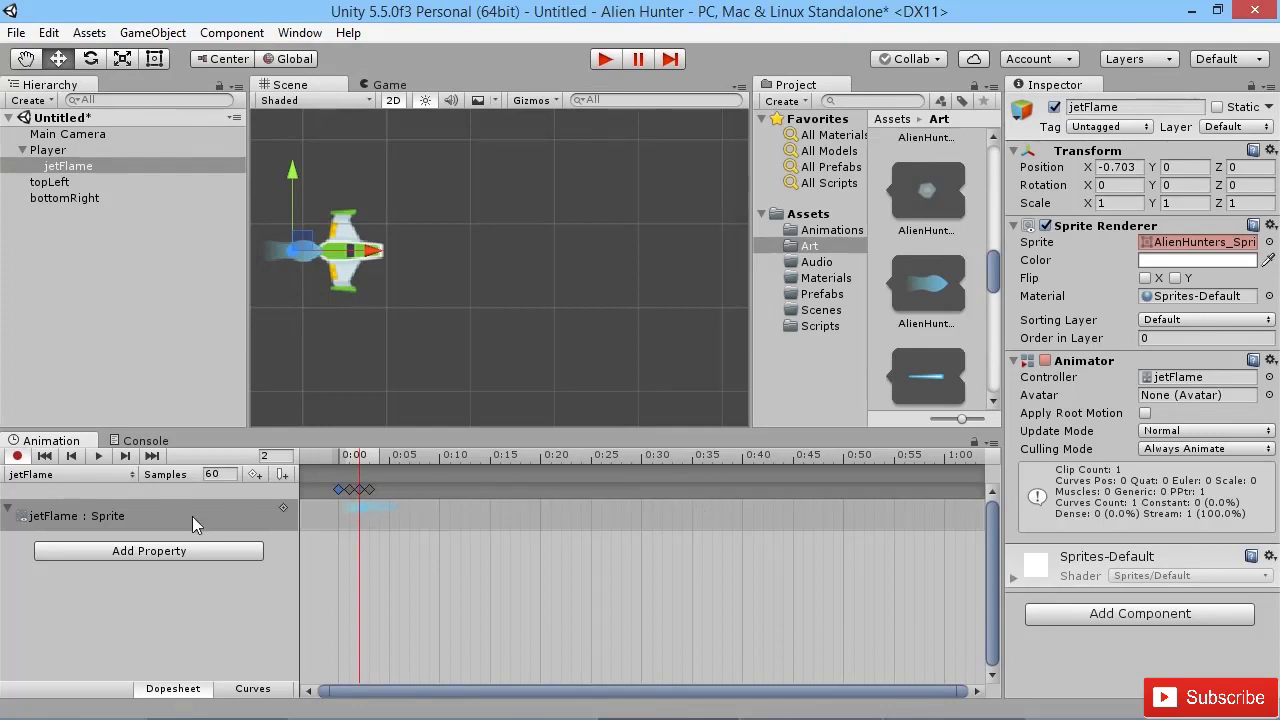
Step: Set the jetFlame clip's sample rate to 12 and preview the flame animation from frame 0
{"action": "left_click", "coordinate": [217, 475]}
{"action": "type", "text": "12"}
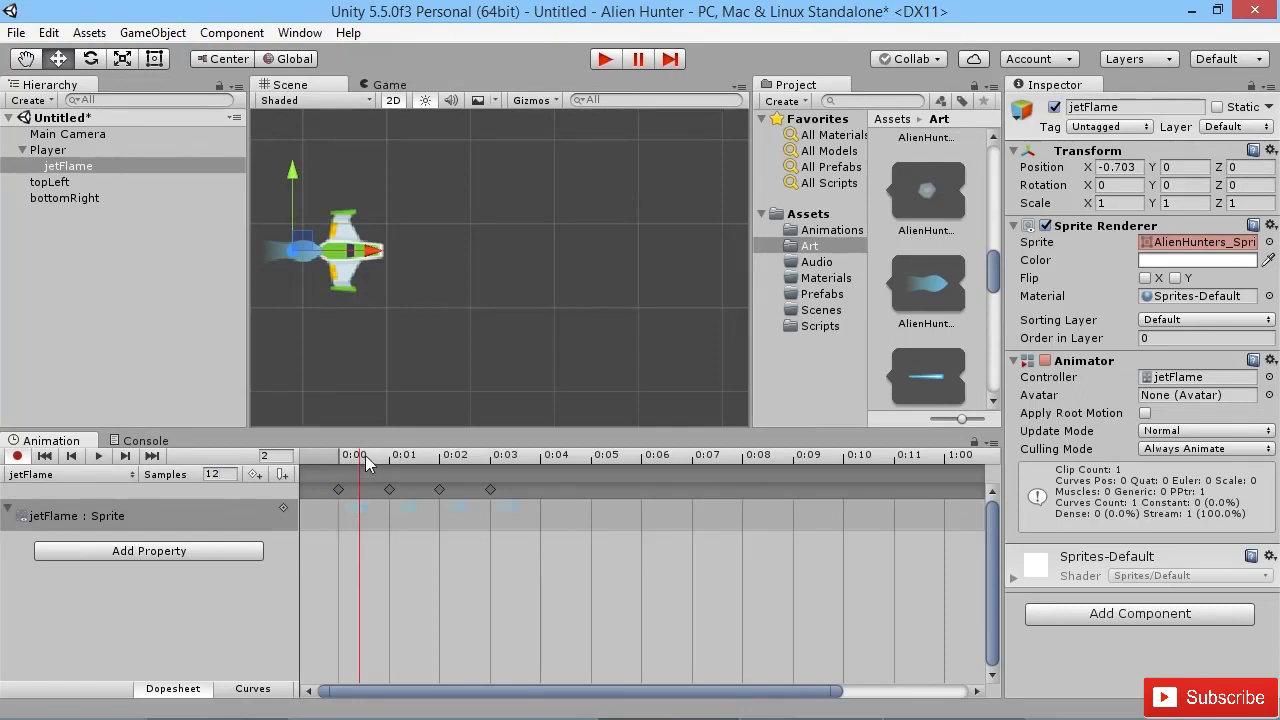
{"action": "left_click_drag", "start_coordinate": [365, 455], "coordinate": [330, 465]}
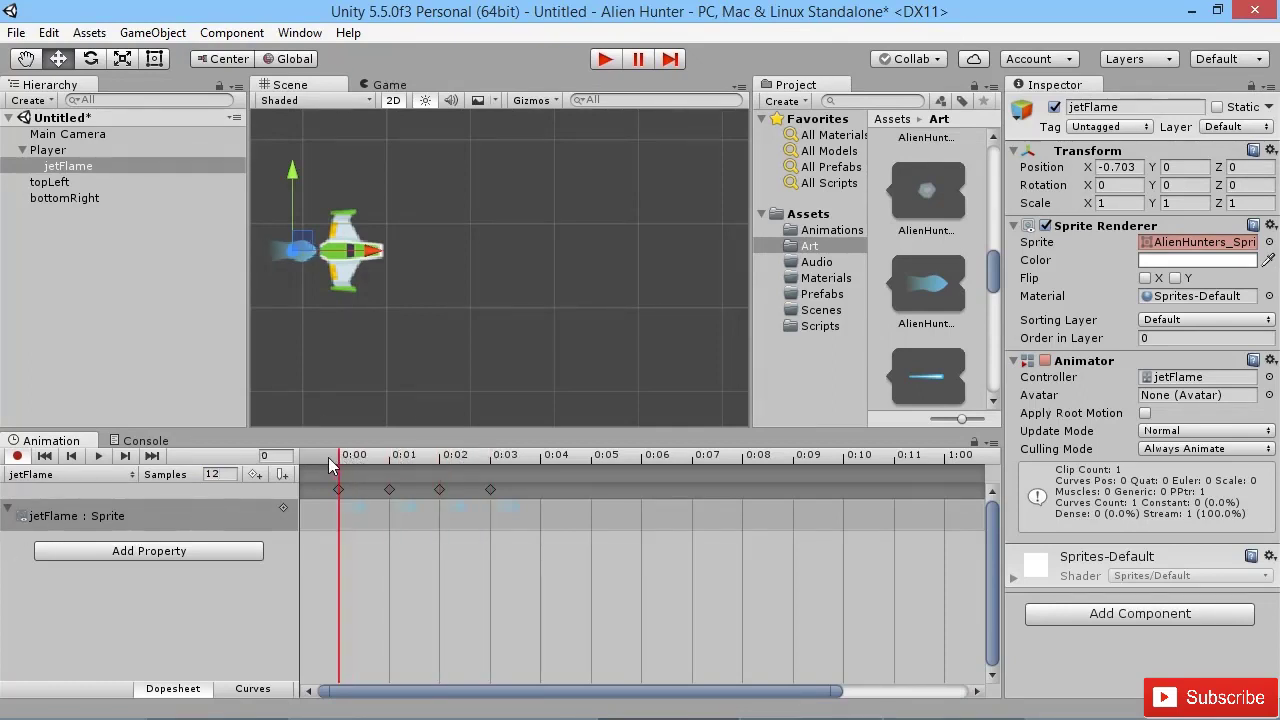
{"action": "left_click", "coordinate": [98, 455]}
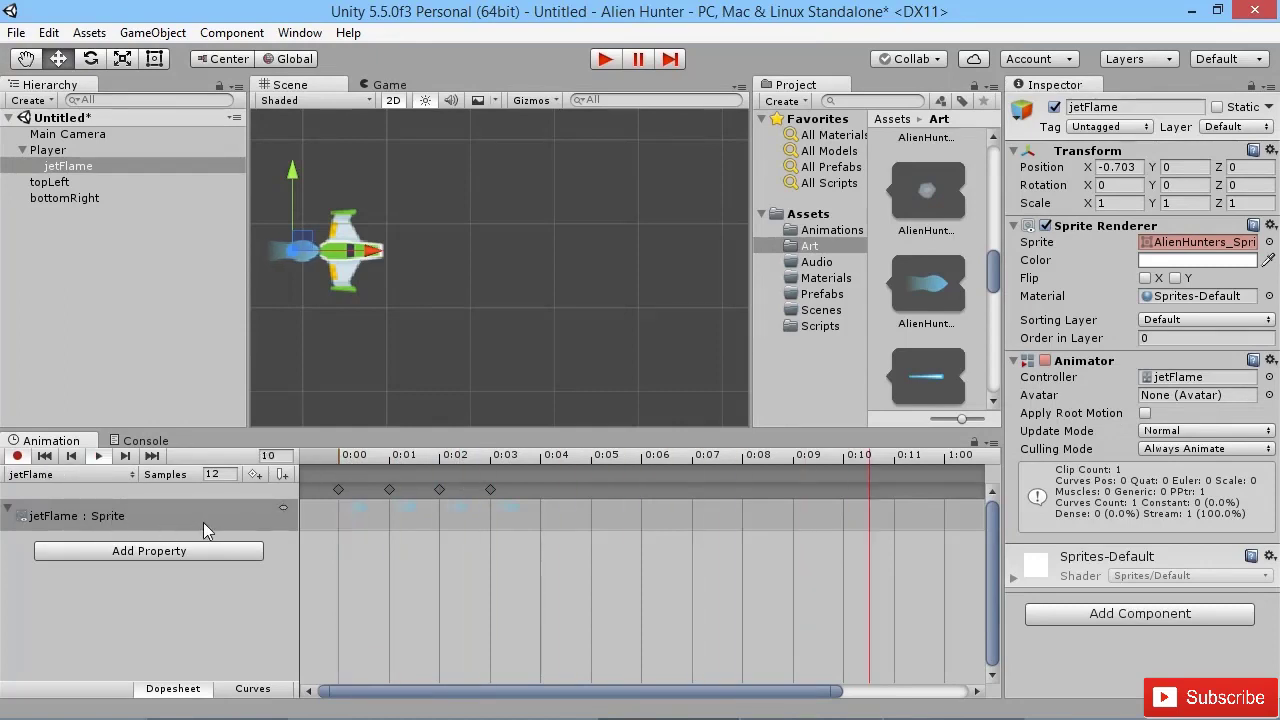
{"action": "left_click_drag", "start_coordinate": [354, 460], "coordinate": [453, 464]}
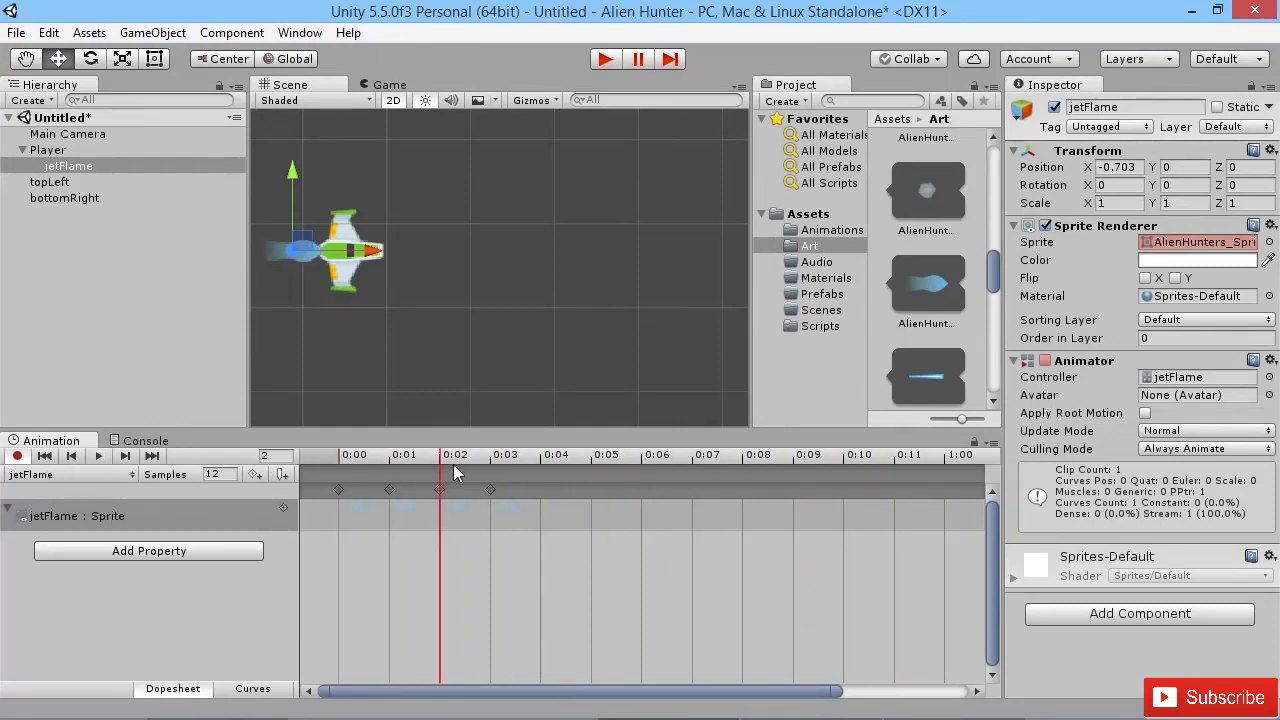
Step: Reselect the jetFlame object, return the playhead to frame 0 and check which clips the object has
{"action": "scroll", "coordinate": [410, 517], "scroll_direction": "down", "scroll_amount": 10}
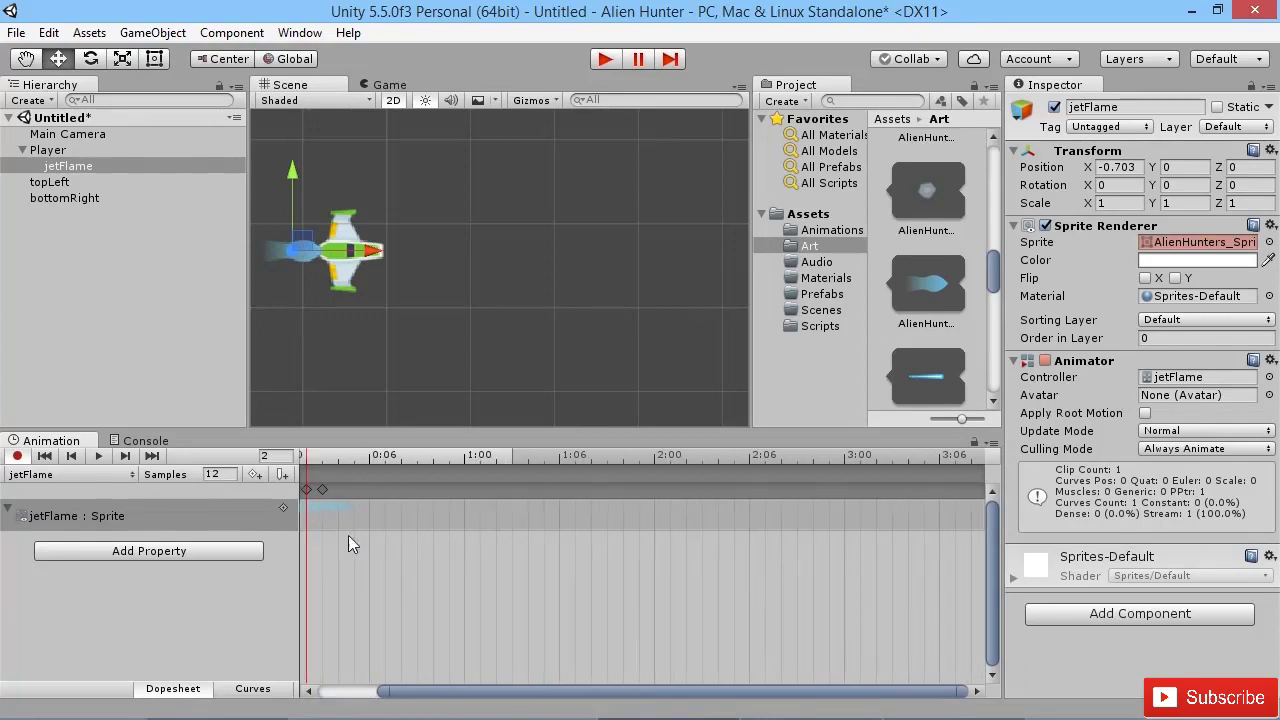
{"action": "left_click", "coordinate": [105, 181]}
{"action": "left_click", "coordinate": [92, 167]}
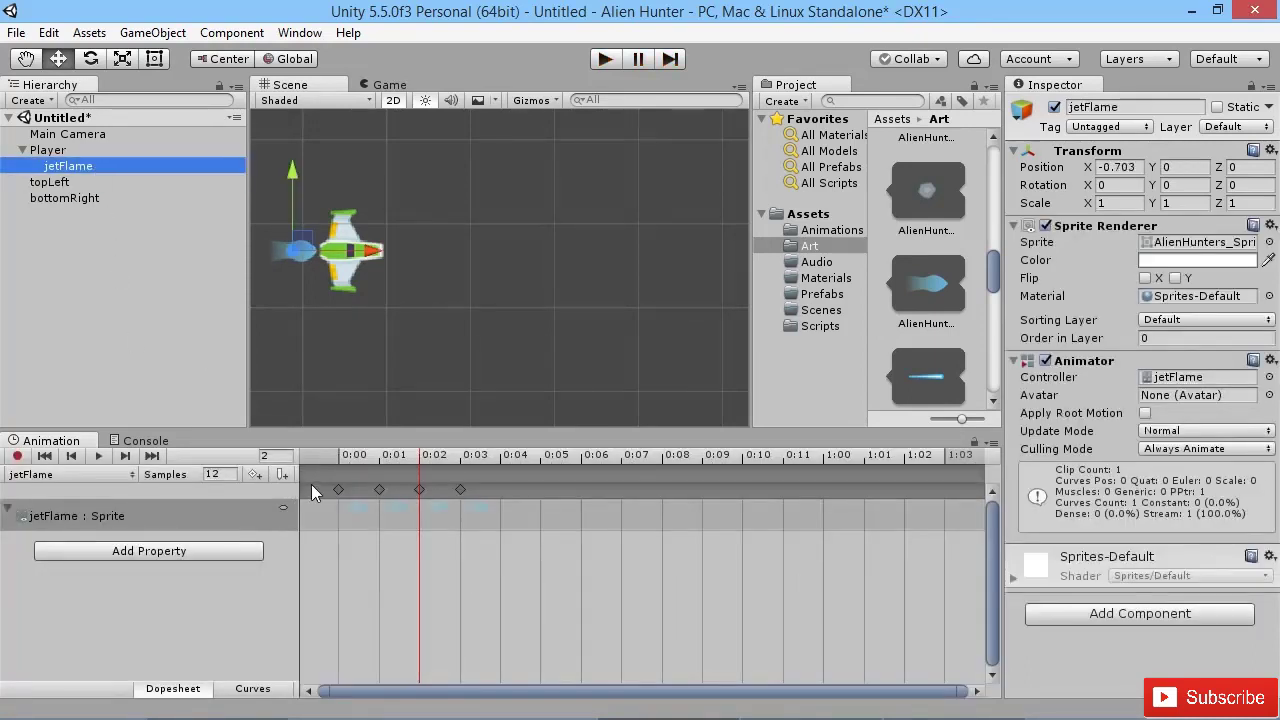
{"action": "left_click_drag", "start_coordinate": [382, 457], "coordinate": [344, 453]}
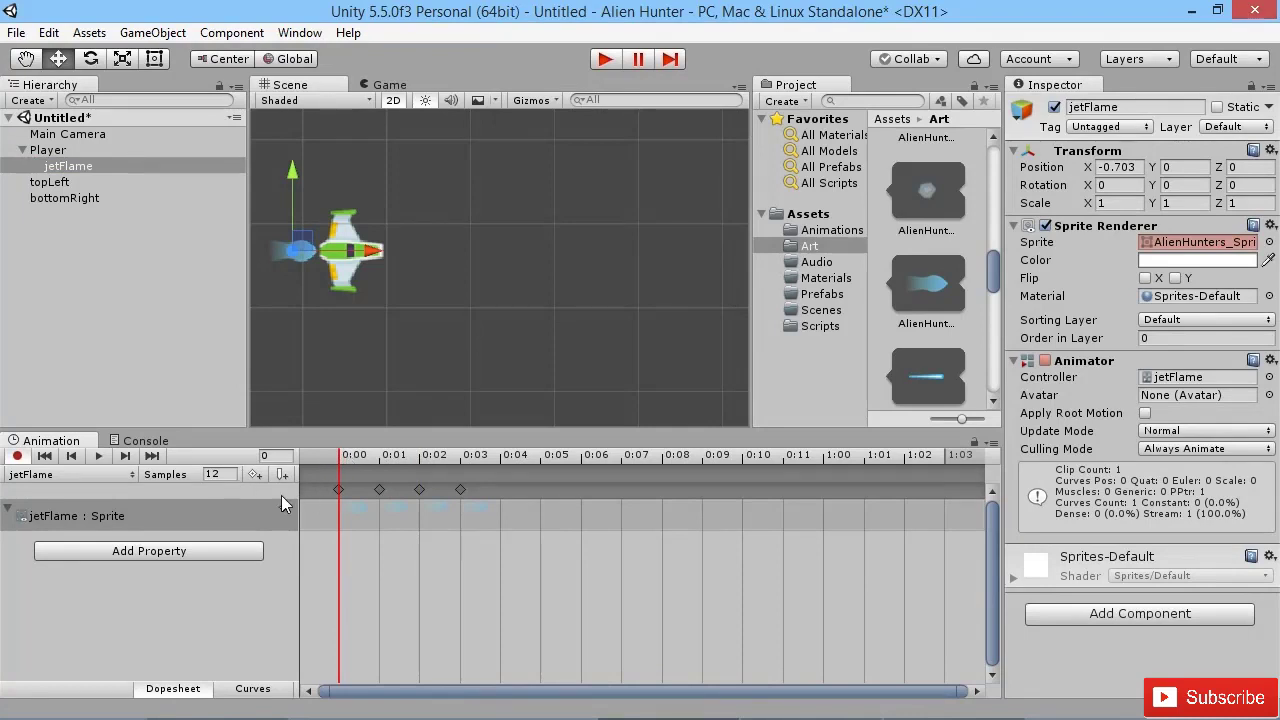
{"action": "left_click", "coordinate": [63, 472]}
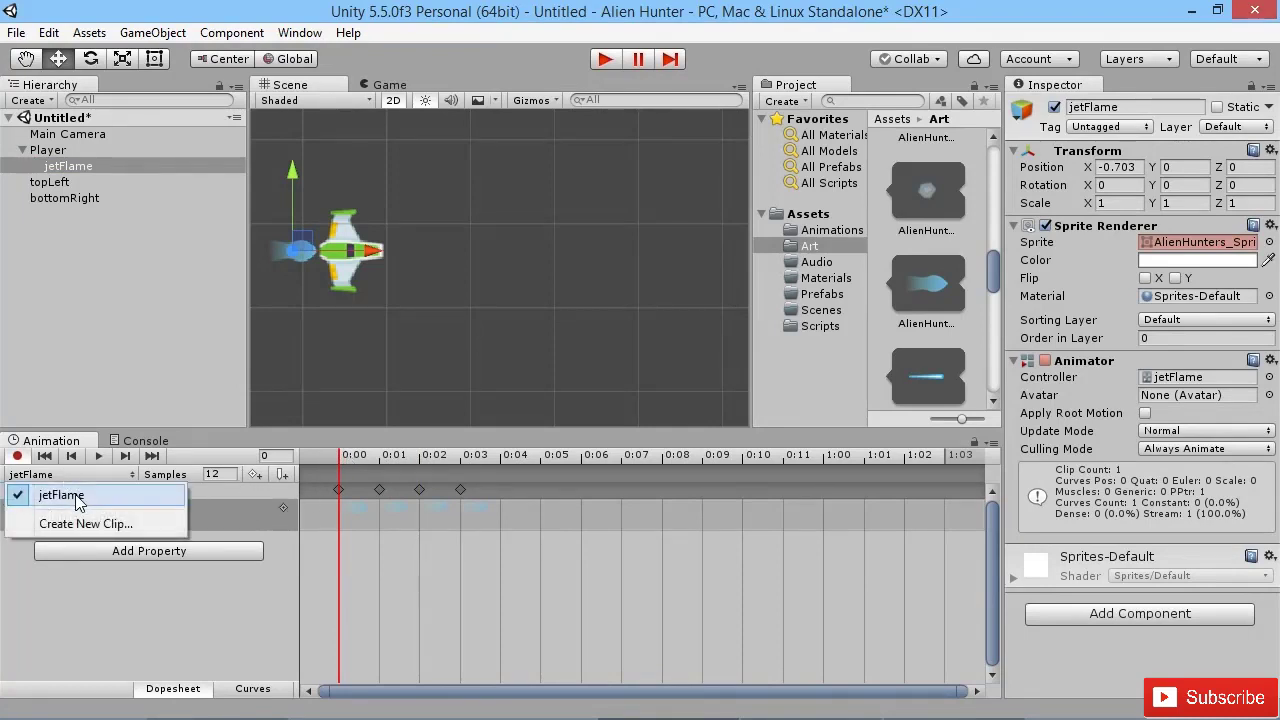
{"action": "left_click", "coordinate": [73, 499]}
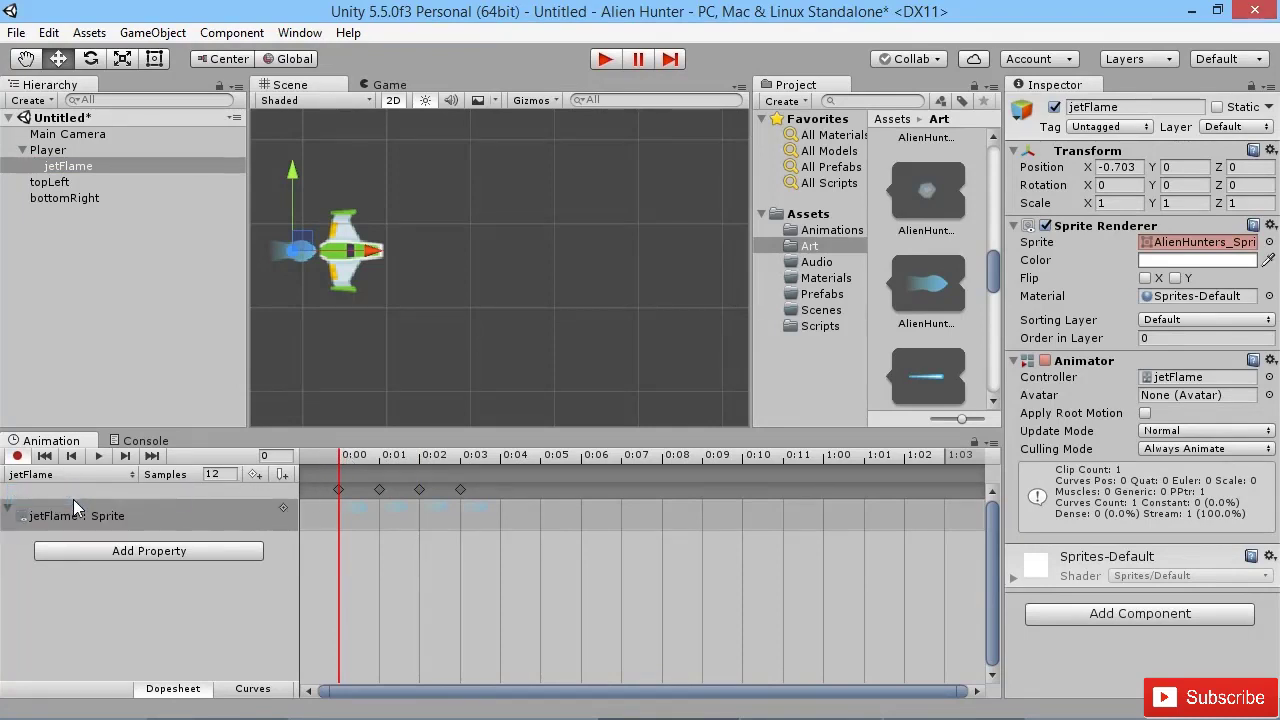
Step: Examine the jetFlame clip's sprite keyframes and timeline scale, moving the playhead to frame 0 and to frame 4
{"action": "left_click", "coordinate": [17, 456]}
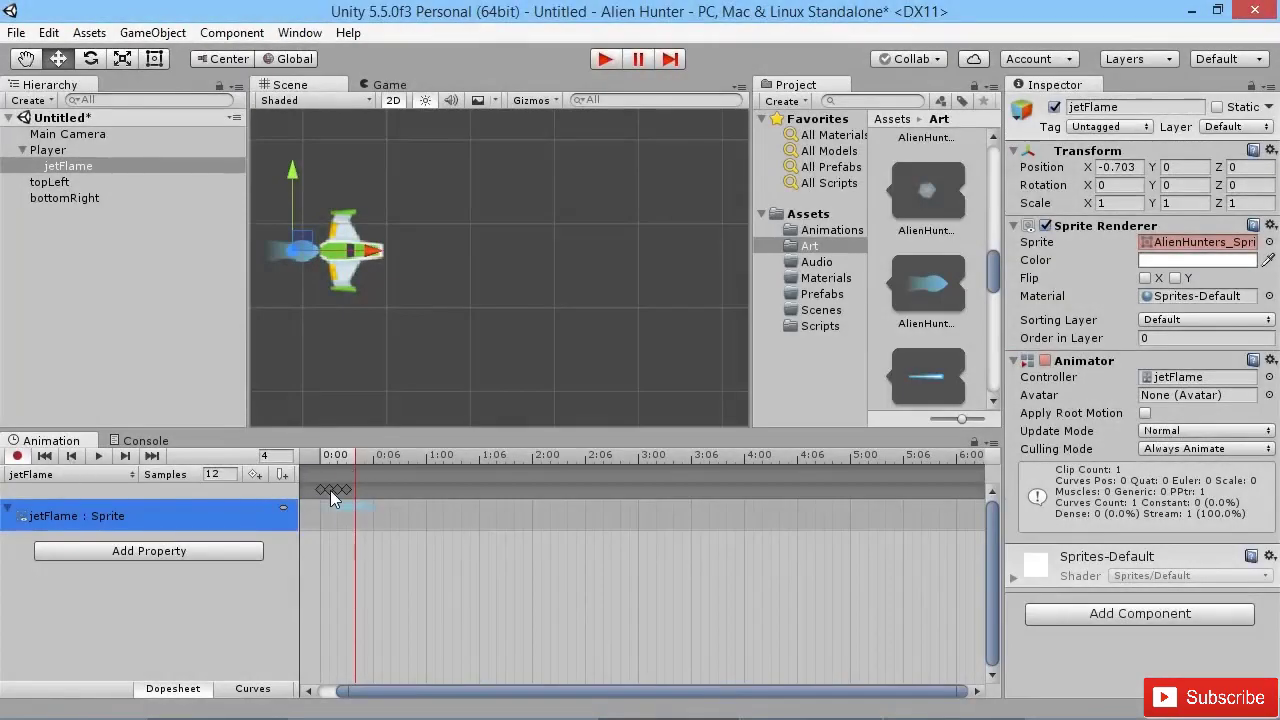
{"action": "scroll", "coordinate": [331, 492], "scroll_direction": "up", "scroll_amount": 5}
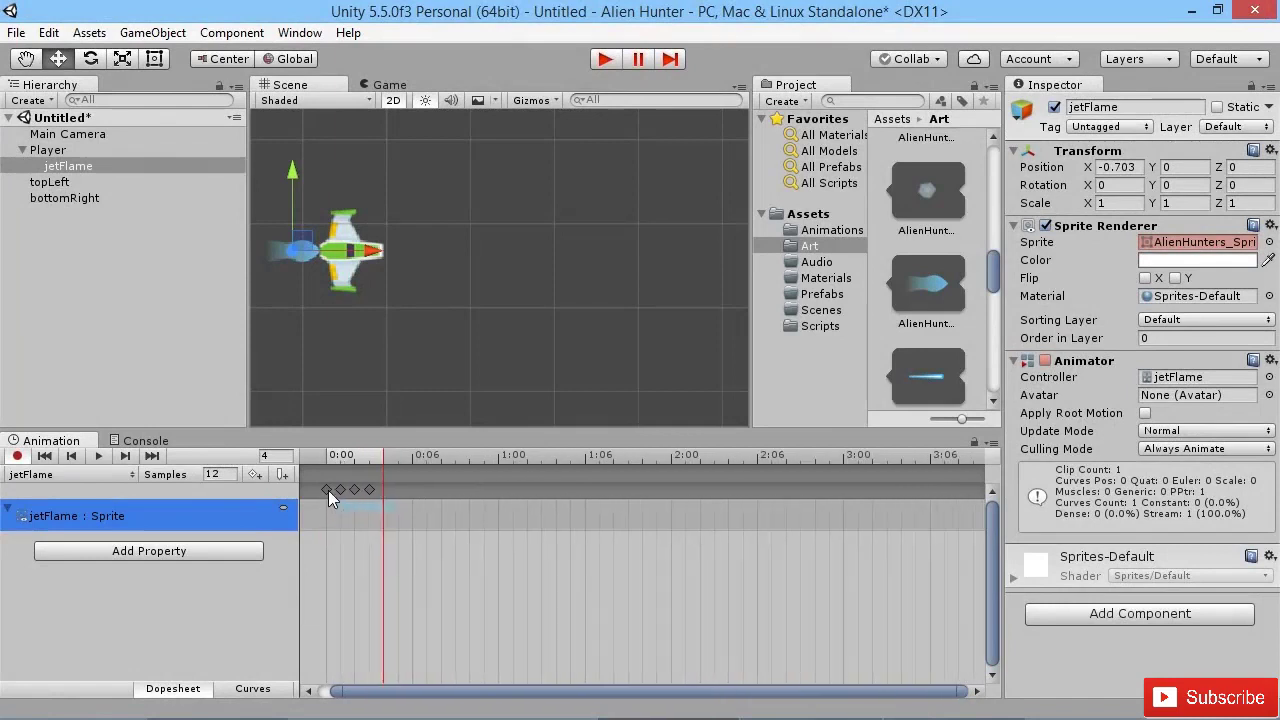
{"action": "scroll", "coordinate": [330, 494], "scroll_direction": "down", "scroll_amount": 3}
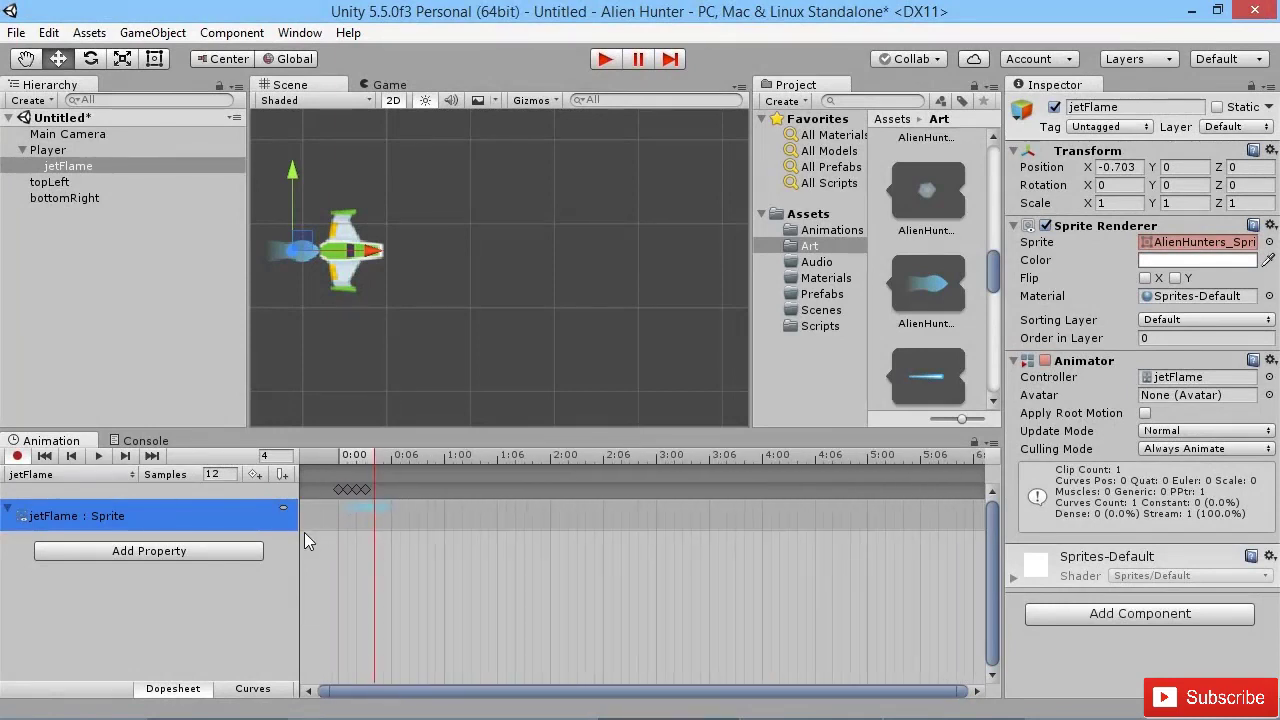
{"action": "scroll", "coordinate": [308, 538], "scroll_direction": "up", "scroll_amount": 2}
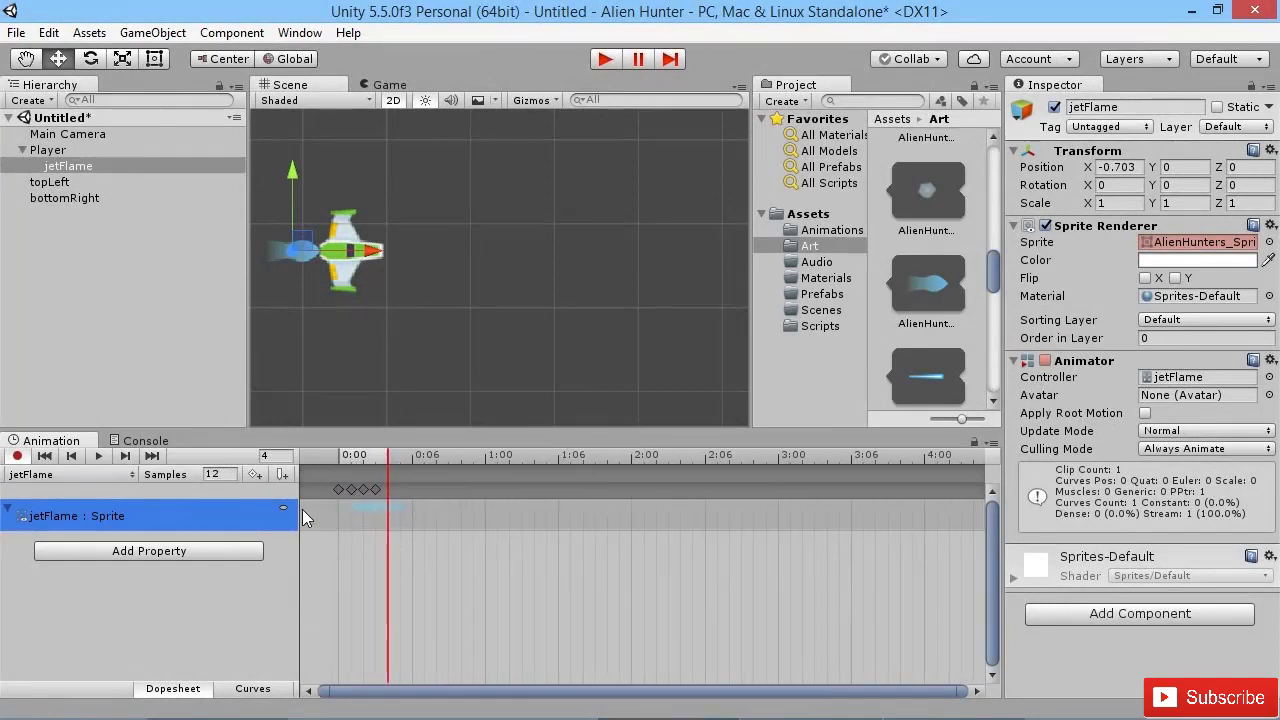
{"action": "left_click", "coordinate": [256, 478]}
{"action": "left_click_drag", "start_coordinate": [381, 458], "coordinate": [339, 466]}
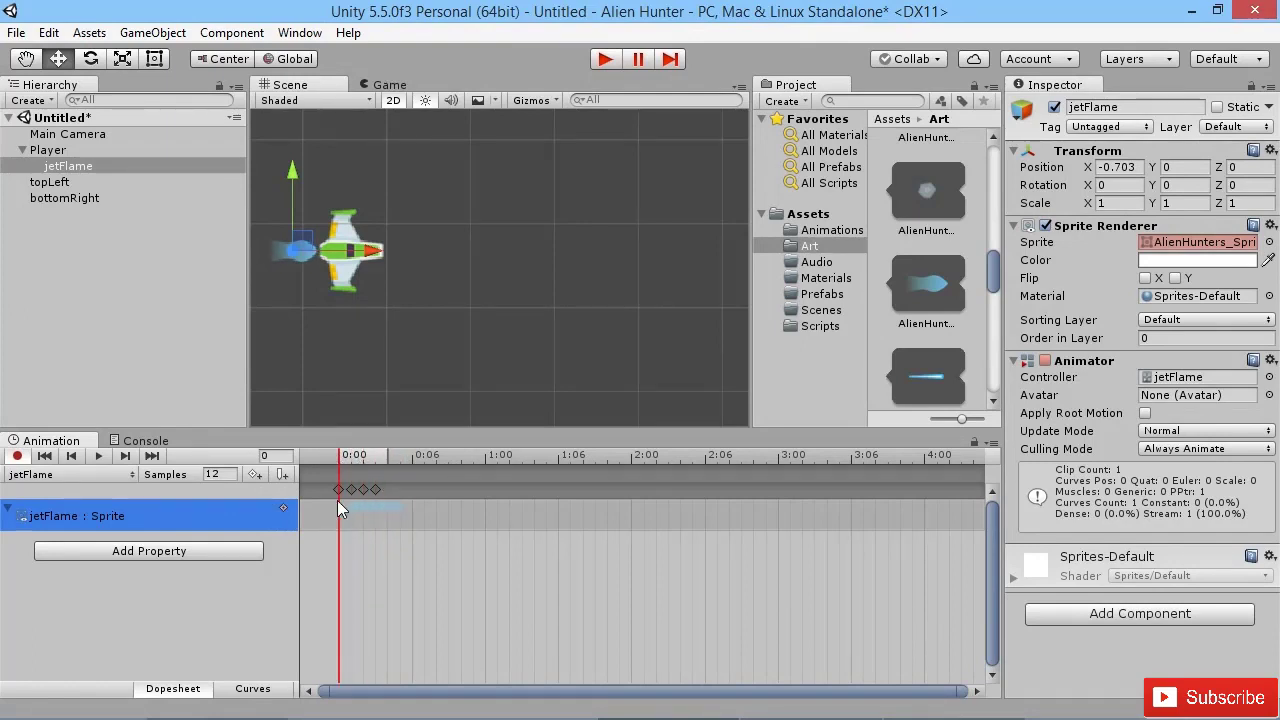
{"action": "scroll", "coordinate": [311, 542], "scroll_direction": "up", "scroll_amount": 5}
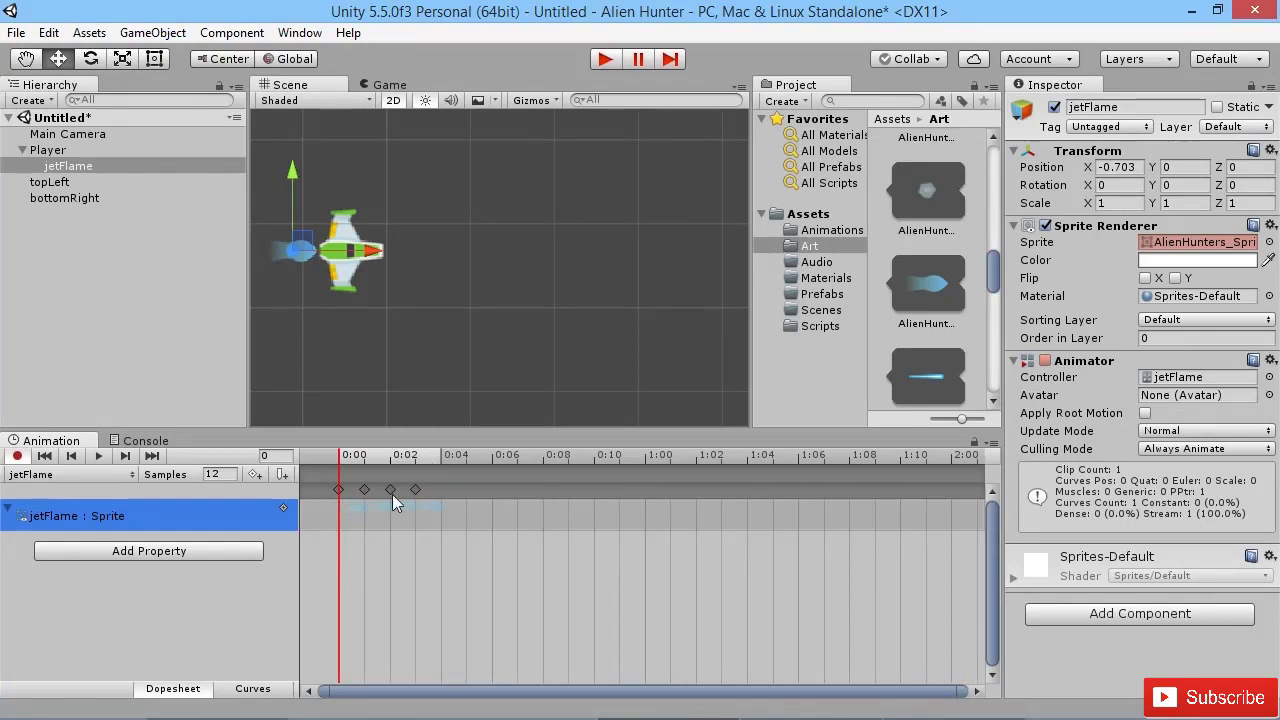
{"action": "left_click", "coordinate": [441, 455]}
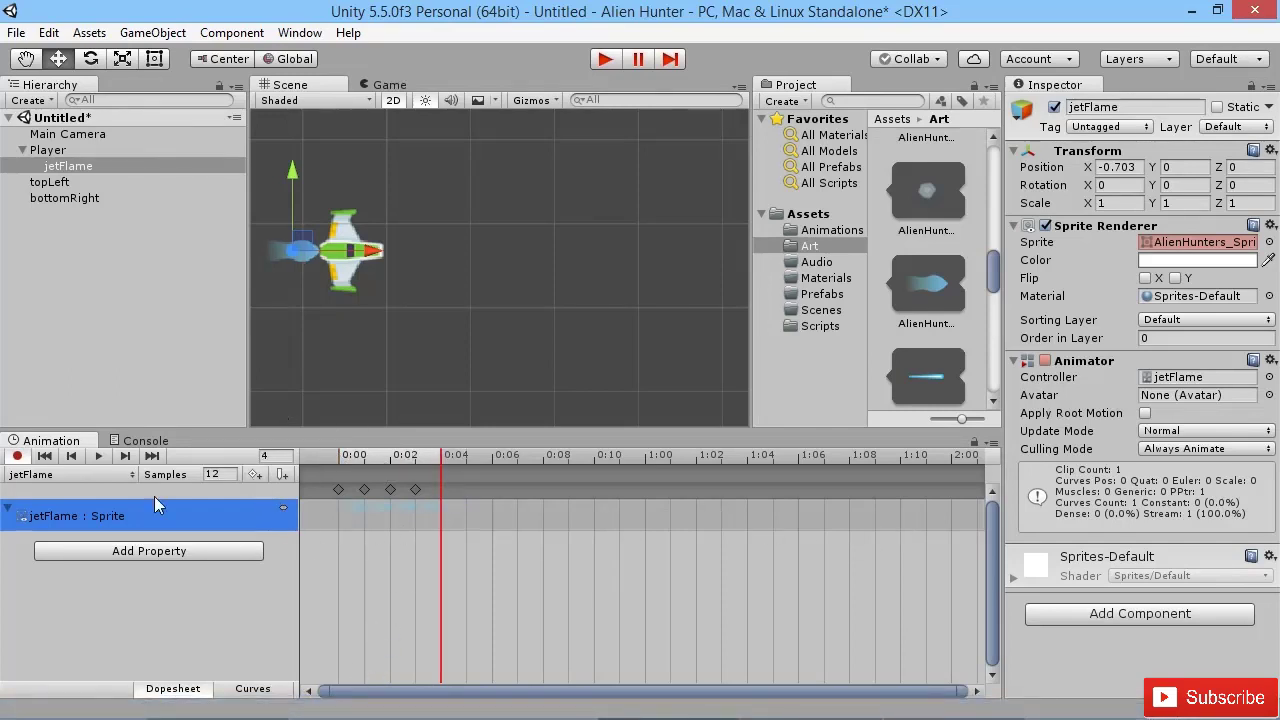
Step: Try moving jetFlame to about X 2.1, Y -0.34 at frame 1 while recording, and delete the resulting Position track from the clip
{"action": "left_click", "coordinate": [98, 456]}
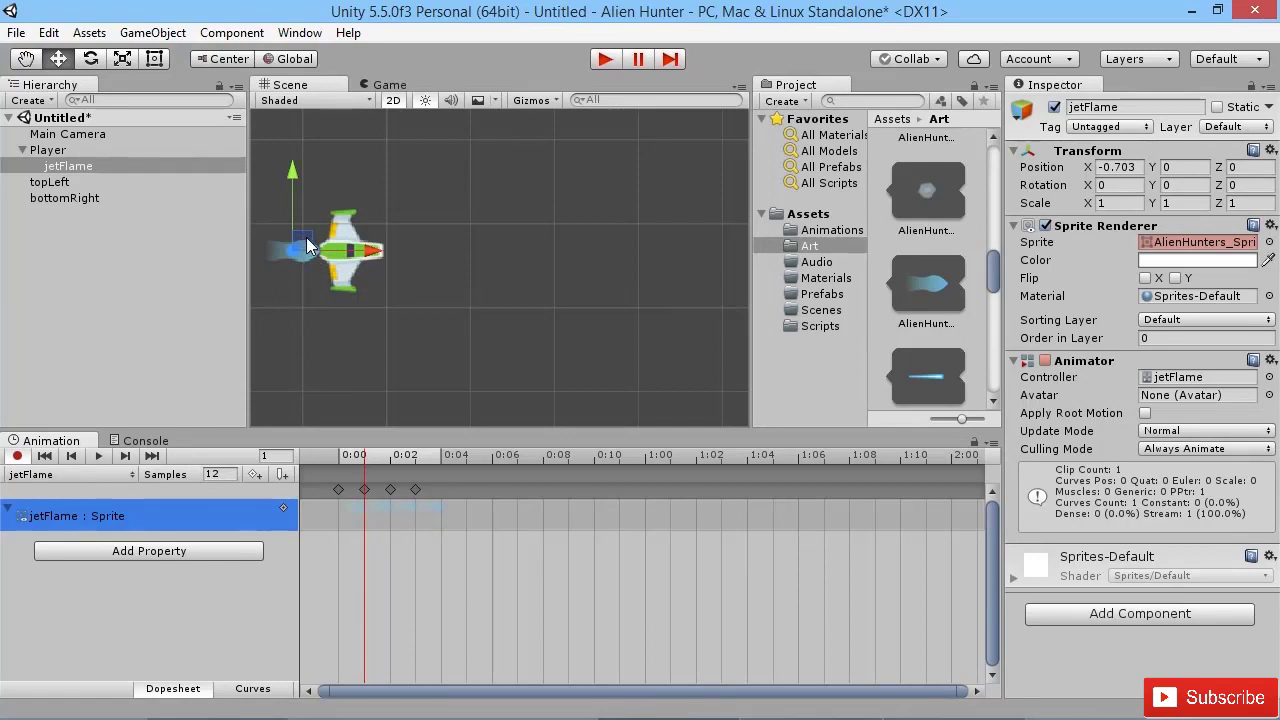
{"action": "left_click_drag", "start_coordinate": [305, 246], "coordinate": [540, 272]}
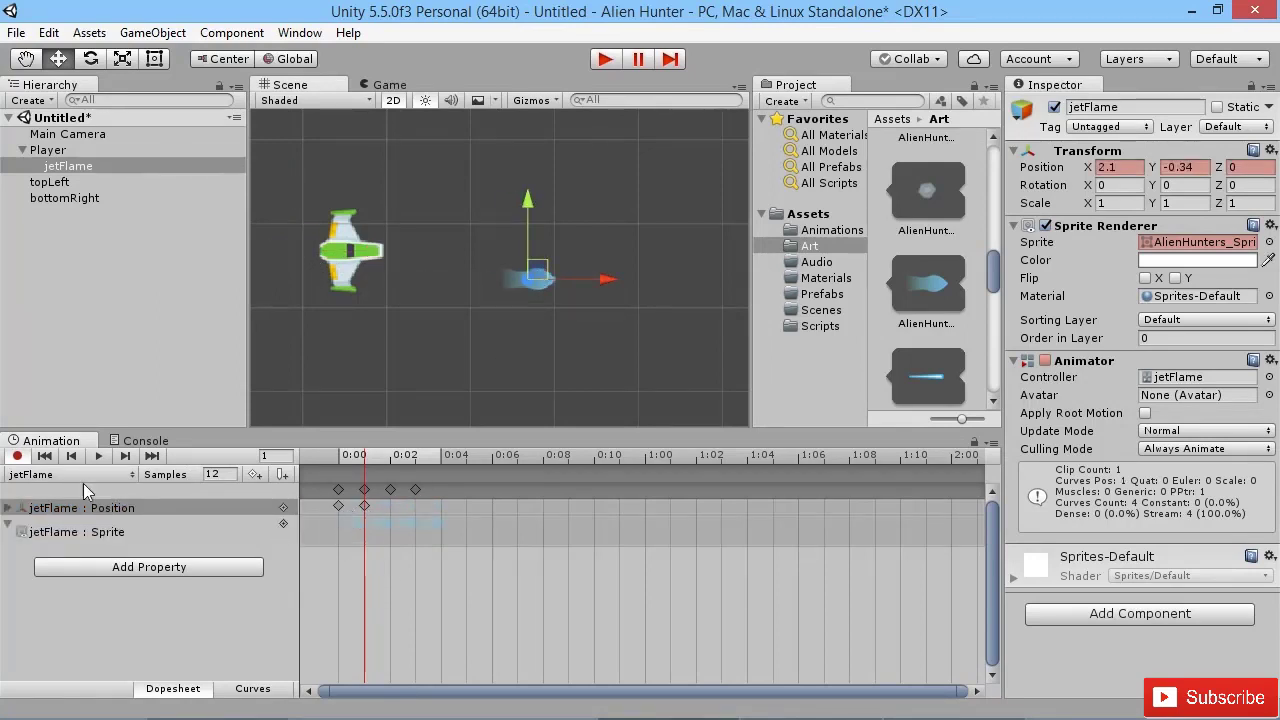
{"action": "left_click", "coordinate": [105, 508]}
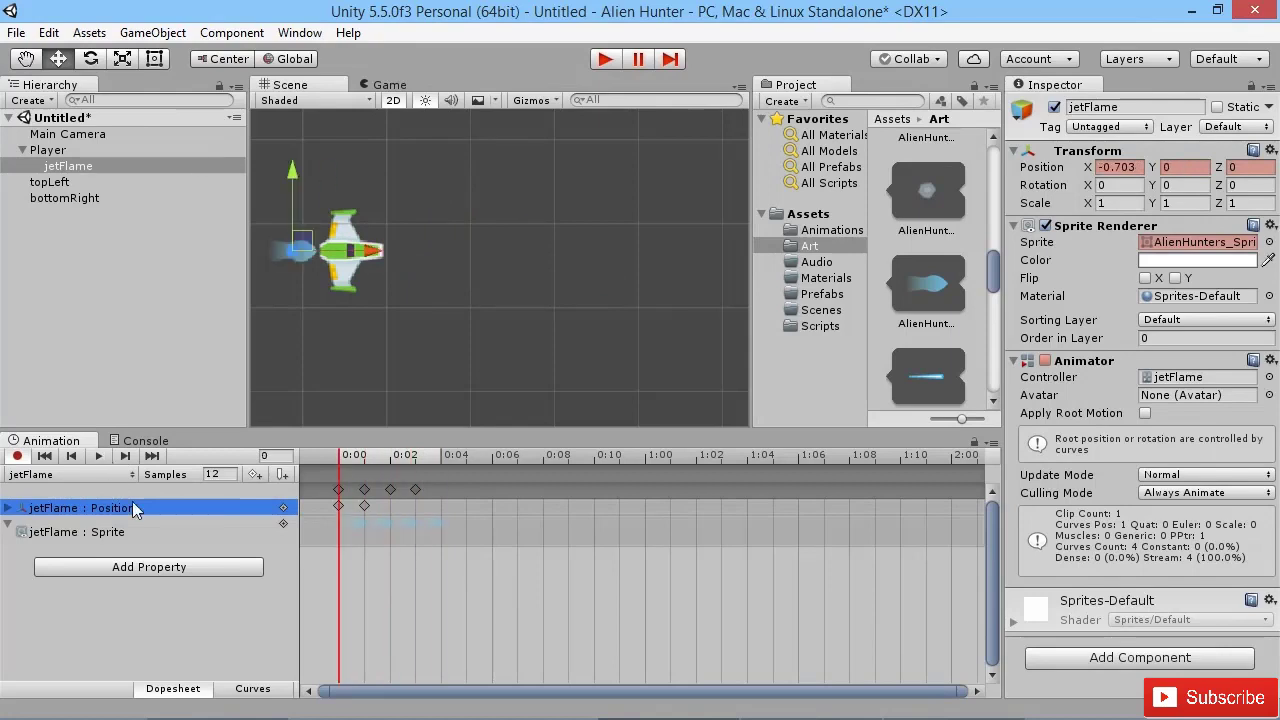
{"action": "key", "text": "Delete"}
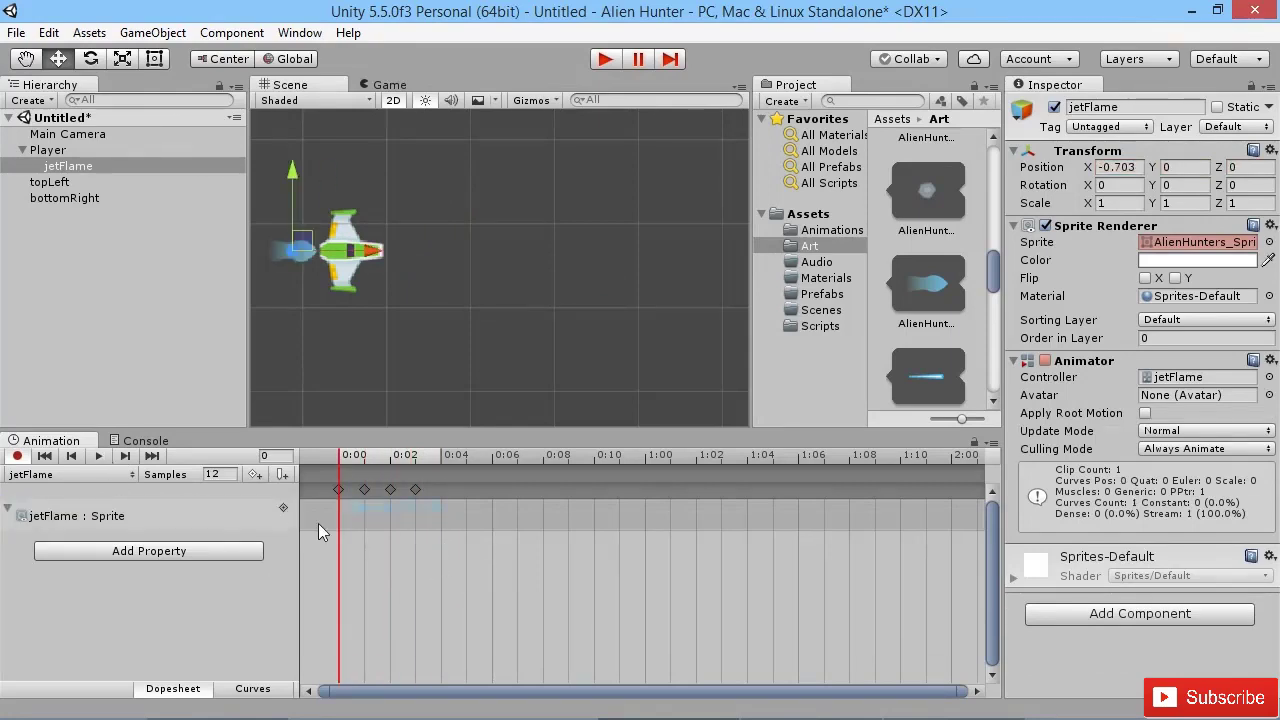
Step: Preview the clip with jetFlame moved to about X 1.65, Y -0.71 outside recording, and undo the move
{"action": "left_click", "coordinate": [17, 455]}
{"action": "left_click_drag", "start_coordinate": [292, 255], "coordinate": [485, 320]}
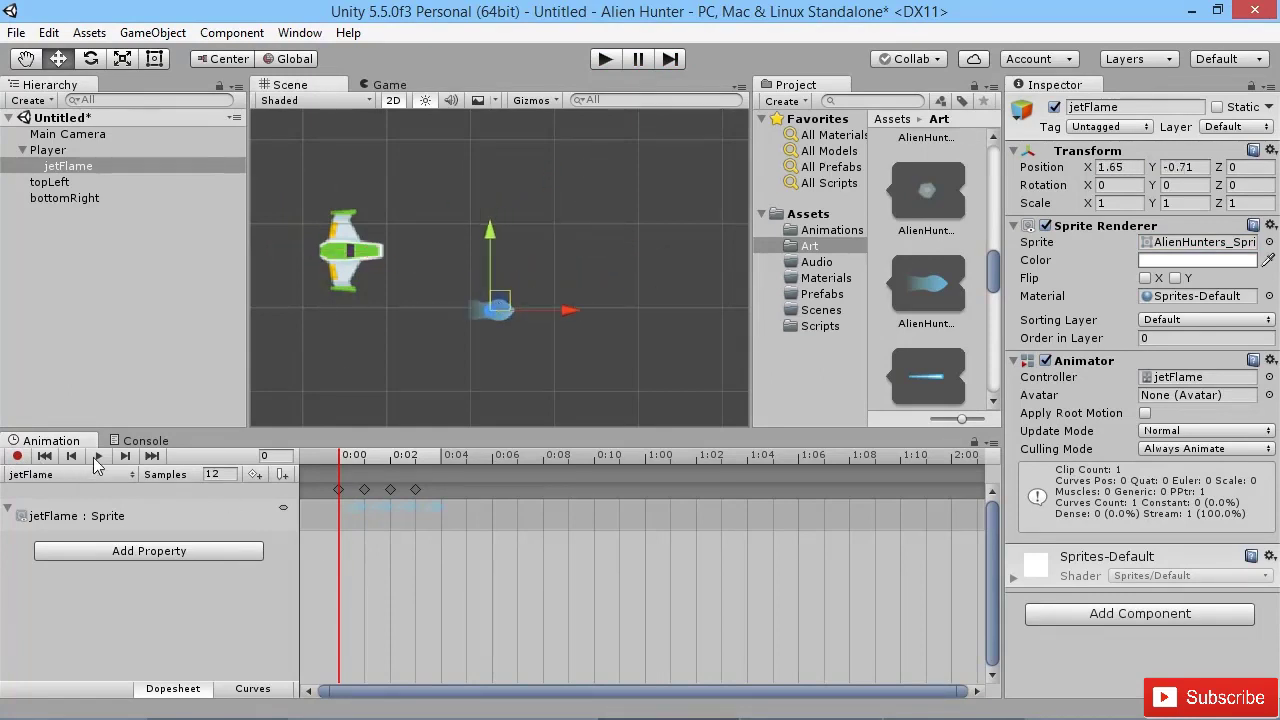
{"action": "left_click", "coordinate": [97, 457]}
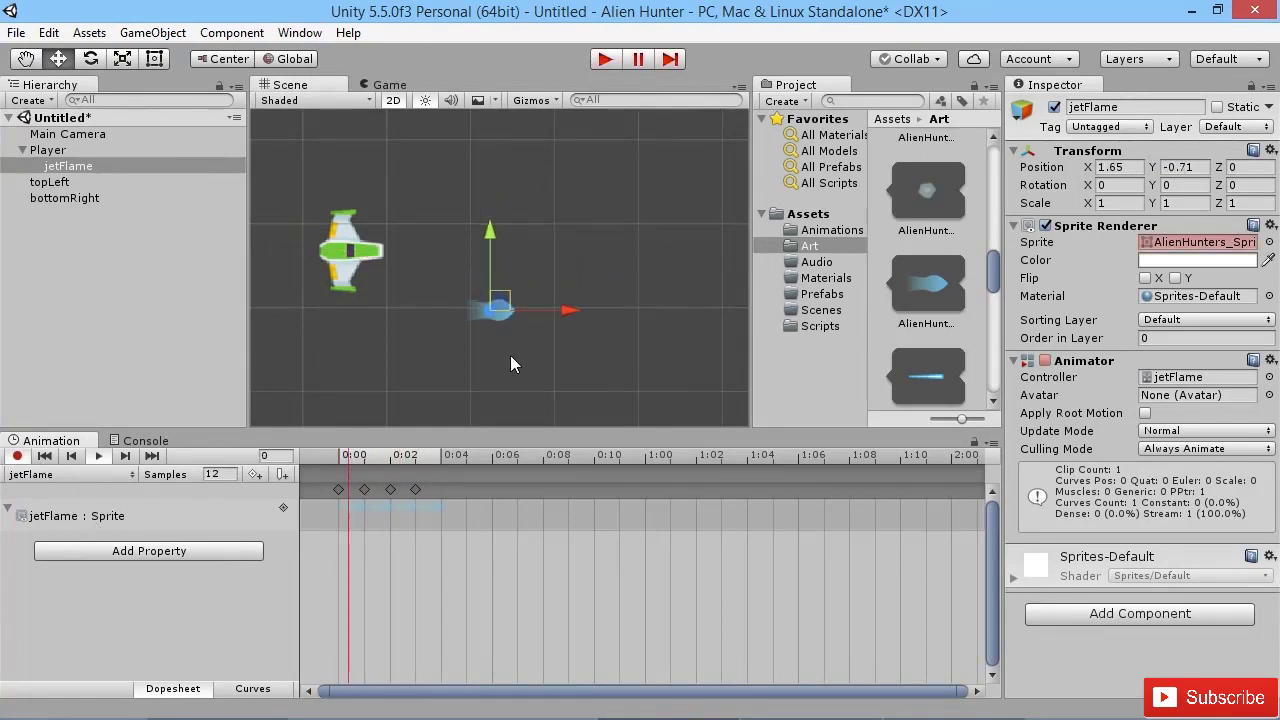
{"action": "left_click", "coordinate": [99, 456]}
{"action": "left_click", "coordinate": [17, 456]}
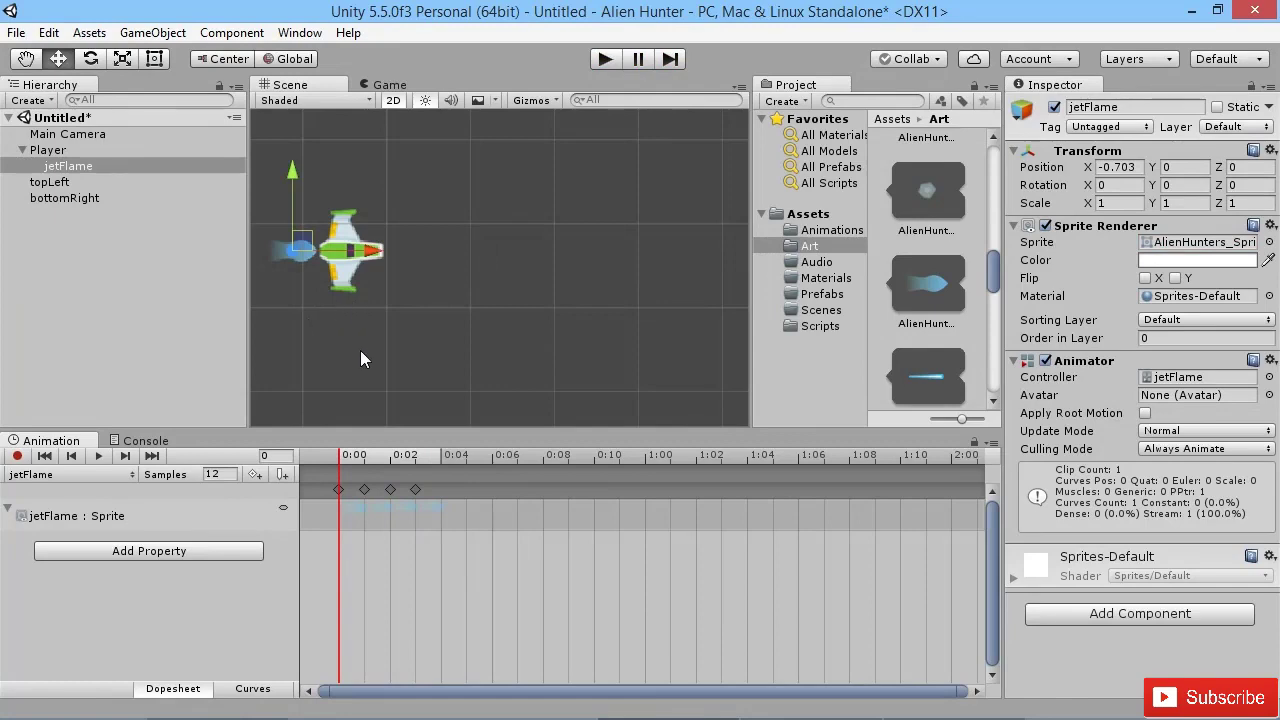
Step: Play-test the game in a maximized Game view, flying the ship in all four directions to check the flame, and end play mode
{"action": "left_click", "coordinate": [606, 60]}
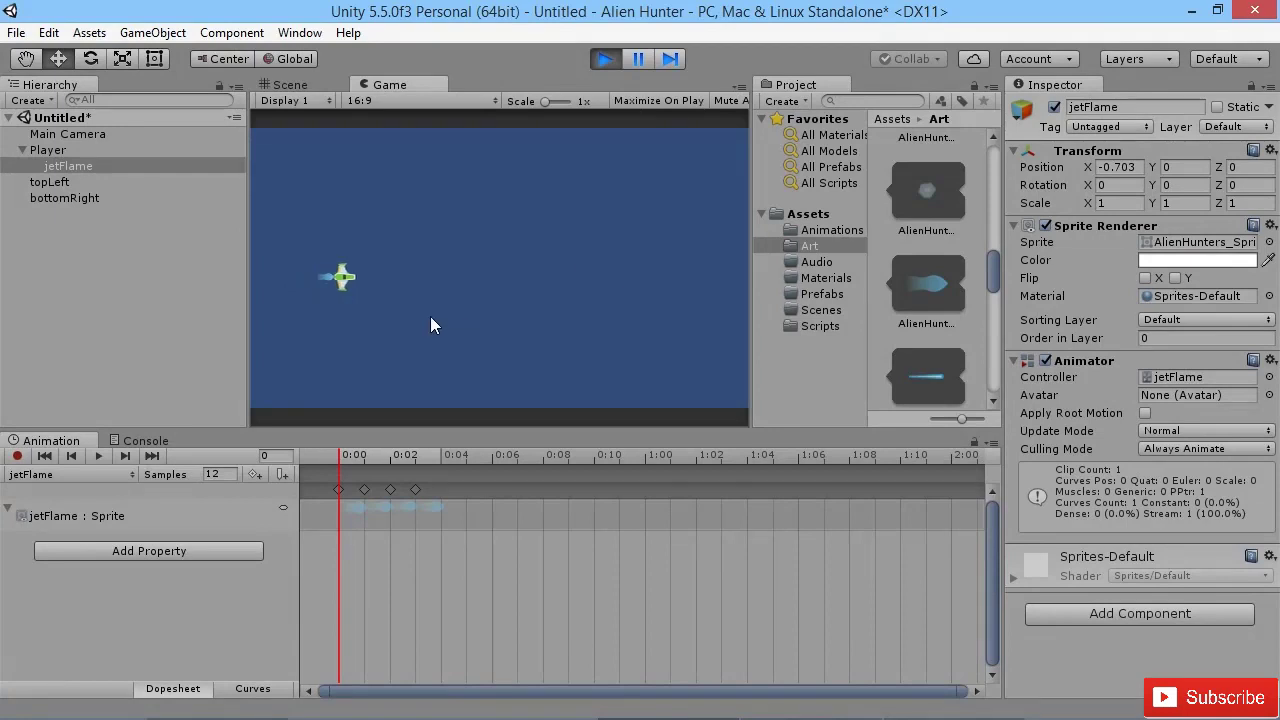
{"action": "right_click", "coordinate": [395, 84]}
{"action": "left_click", "coordinate": [457, 150]}
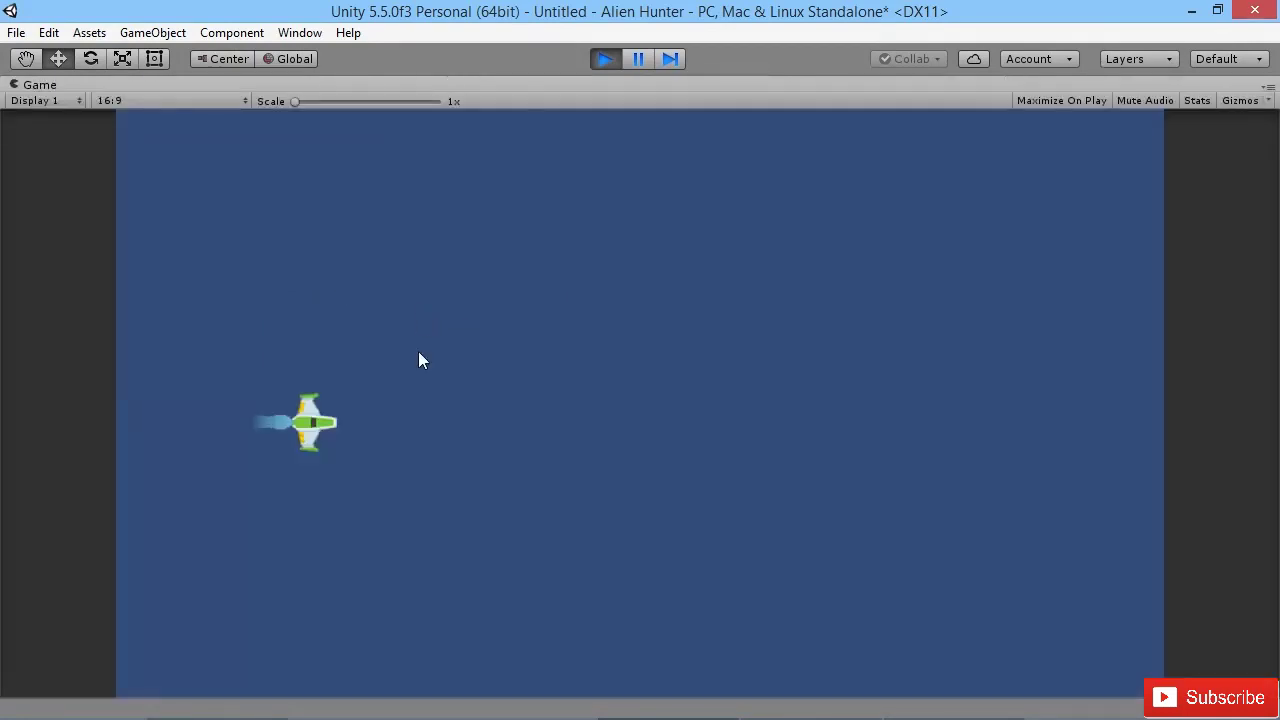
{"action": "key", "text": "Right"}
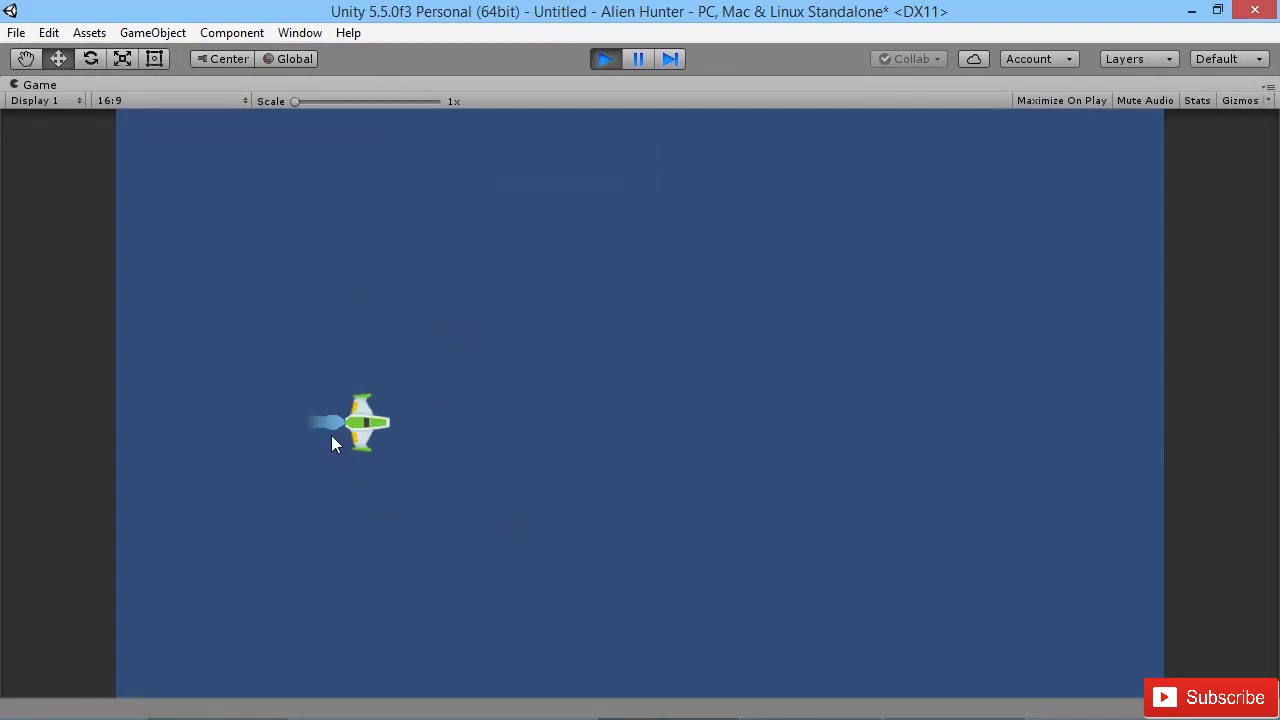
{"action": "key", "text": "Right"}
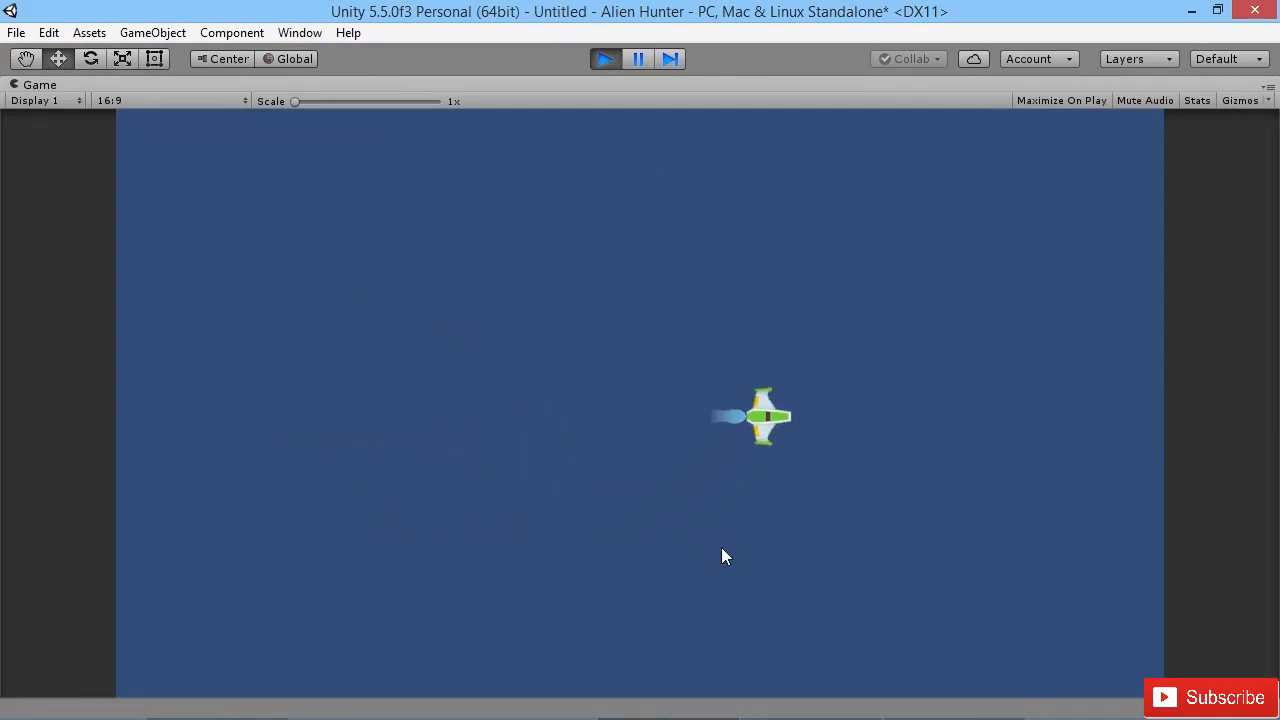
{"action": "key", "text": "Left"}
{"action": "key", "text": "Up"}
{"action": "key", "text": "Down"}
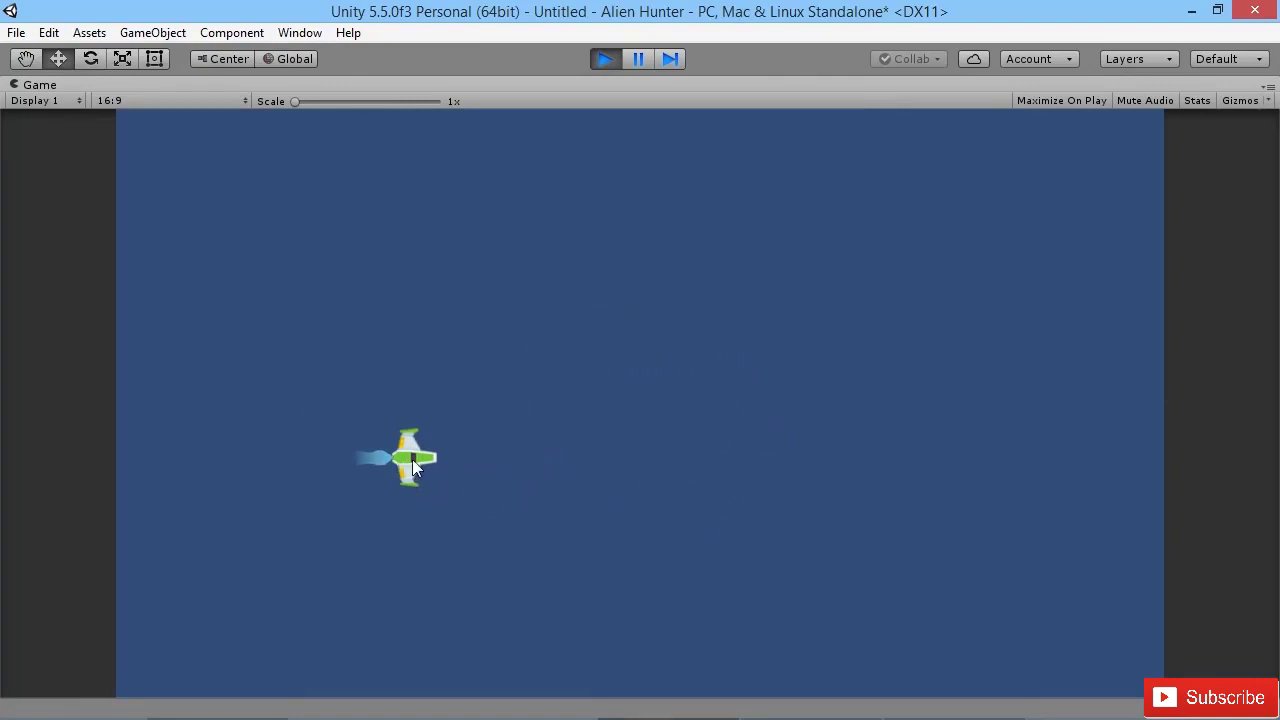
{"action": "left_click", "coordinate": [604, 59]}
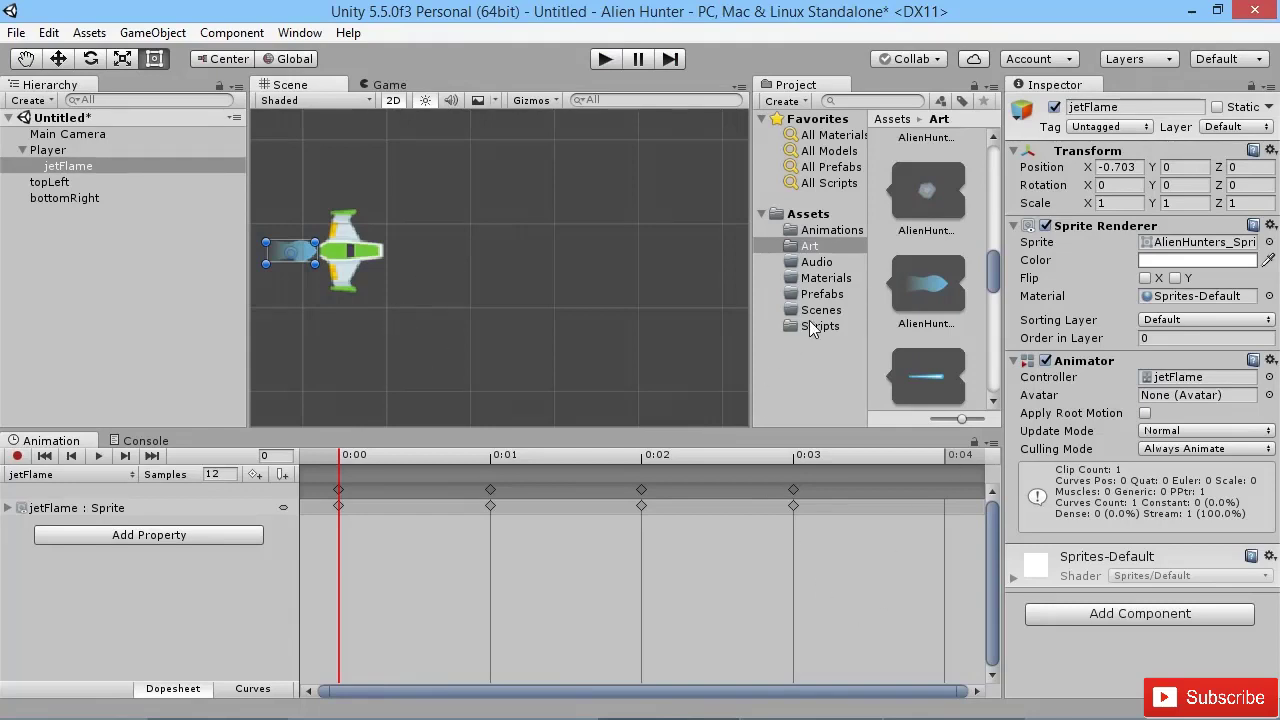
Step: Dock the Project window beside the Animation window and open the AlienHunters_Sprites sheet in the Sprite Editor
{"action": "left_click_drag", "start_coordinate": [800, 85], "coordinate": [100, 460]}
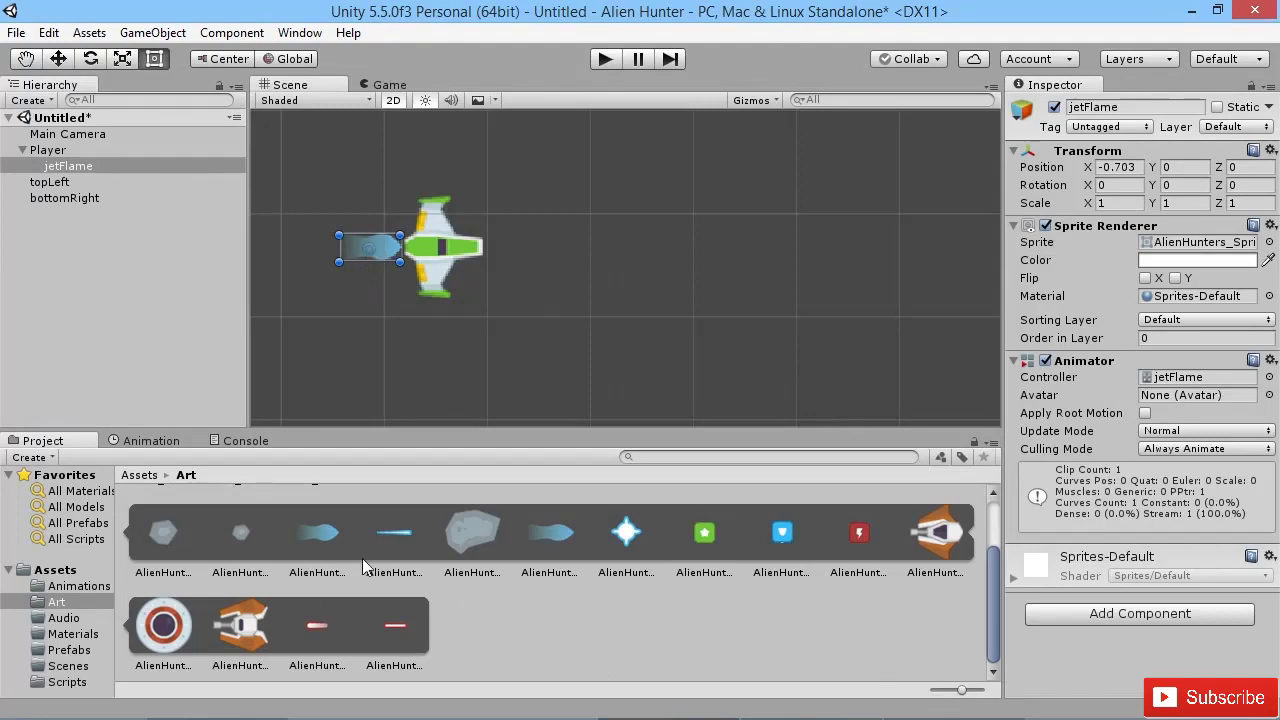
{"action": "left_click", "coordinate": [316, 572]}
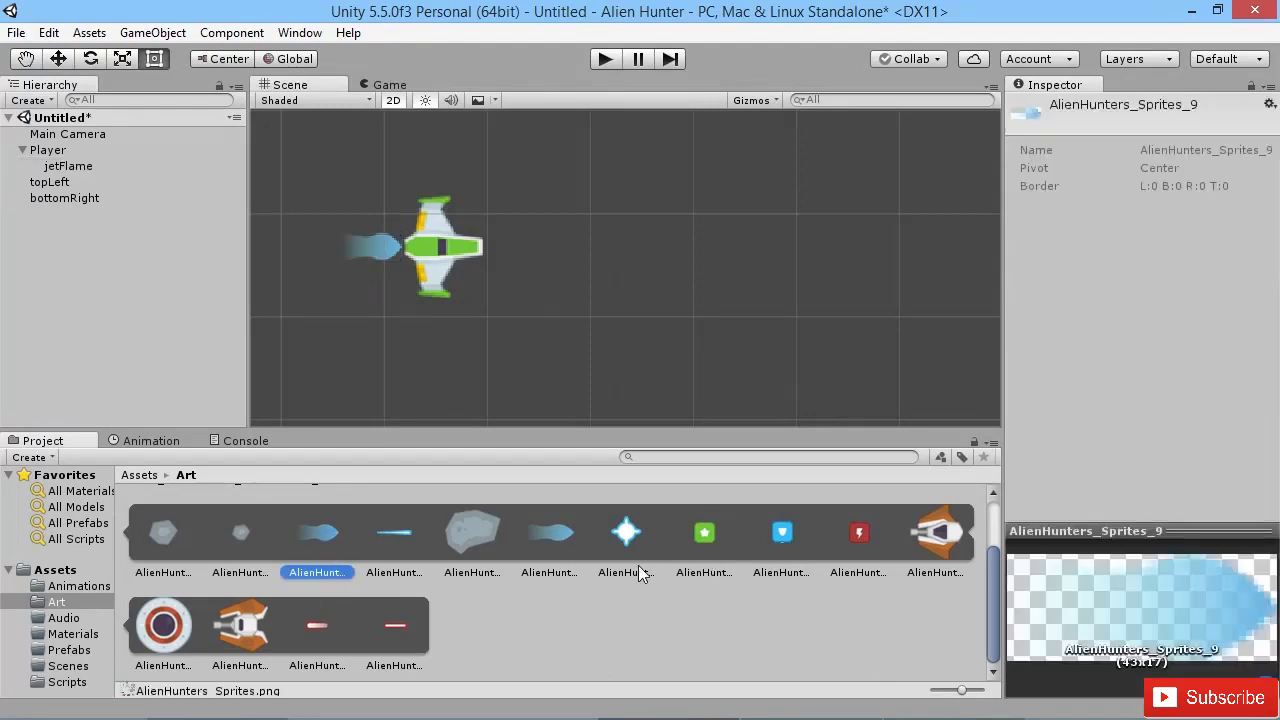
{"action": "scroll", "coordinate": [737, 614], "scroll_direction": "up", "scroll_amount": 2}
{"action": "left_click", "coordinate": [395, 512]}
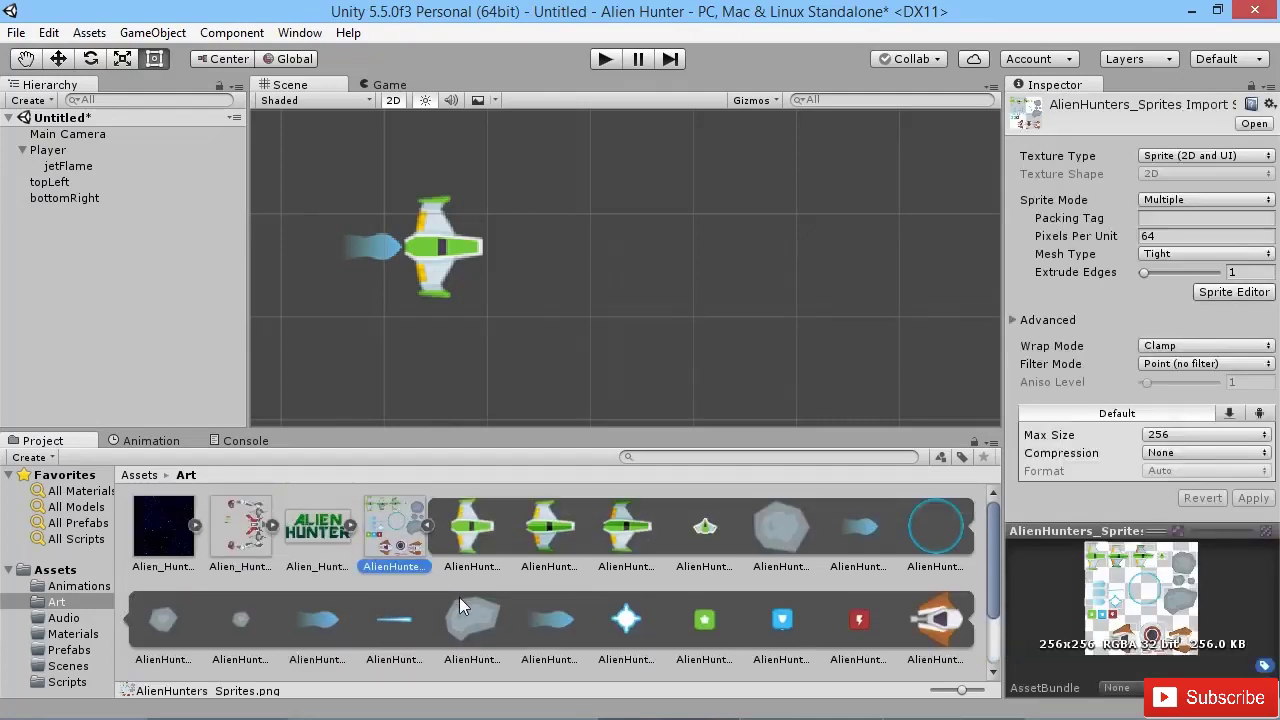
{"action": "left_click", "coordinate": [1230, 291]}
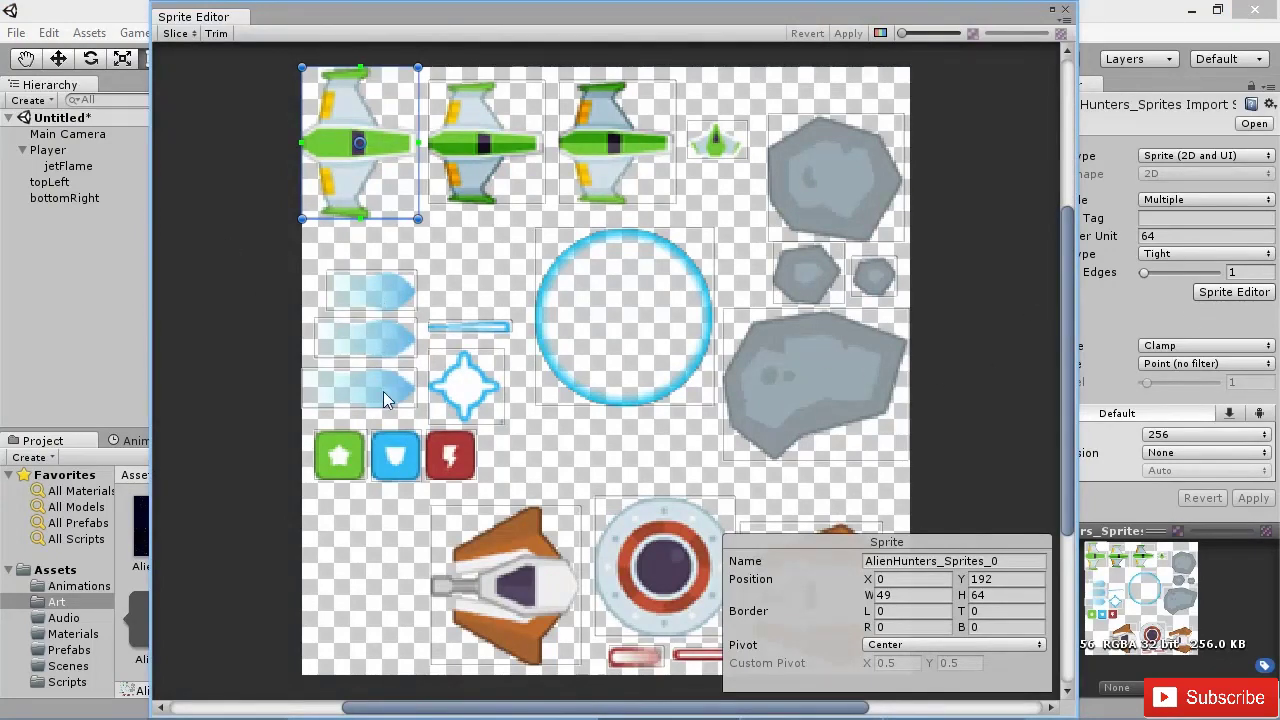
Step: Set the pivot of the three blue flame sprites AlienHunters_Sprites_5, 9 and 12 to Right, apply the changes and close the Sprite Editor
{"action": "left_click", "coordinate": [377, 306]}
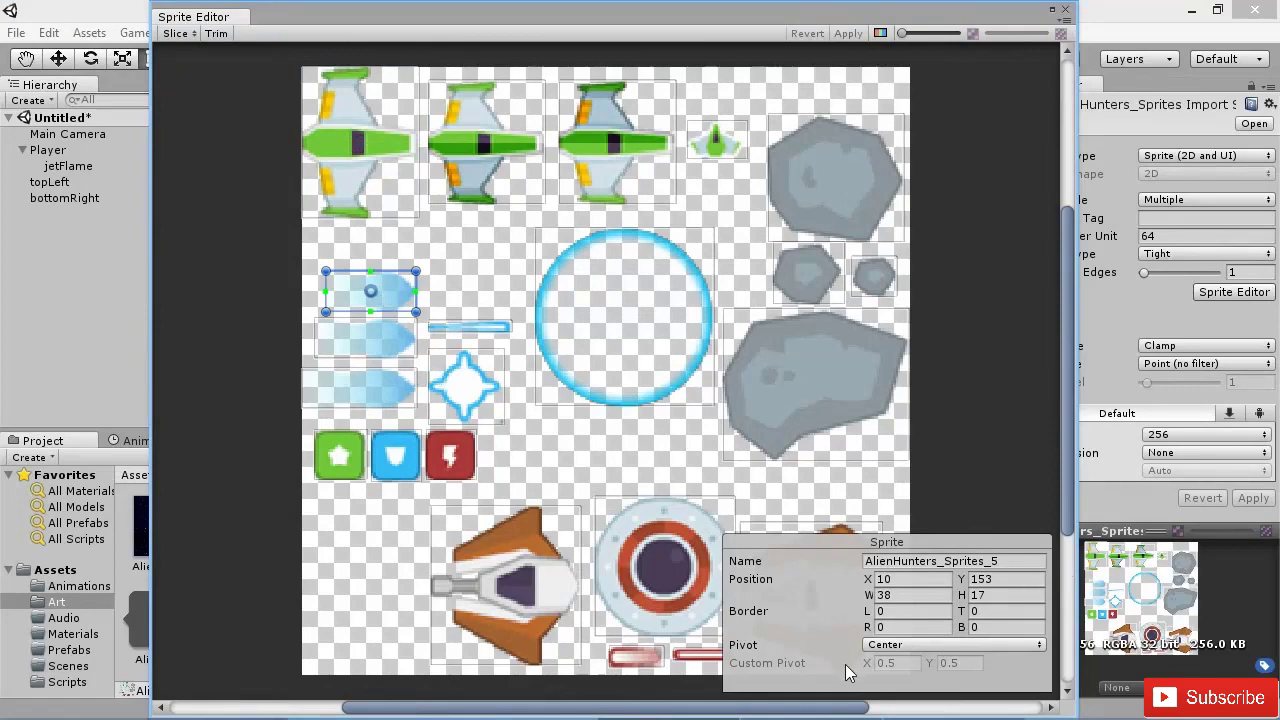
{"action": "left_click", "coordinate": [898, 644]}
{"action": "left_click", "coordinate": [911, 550]}
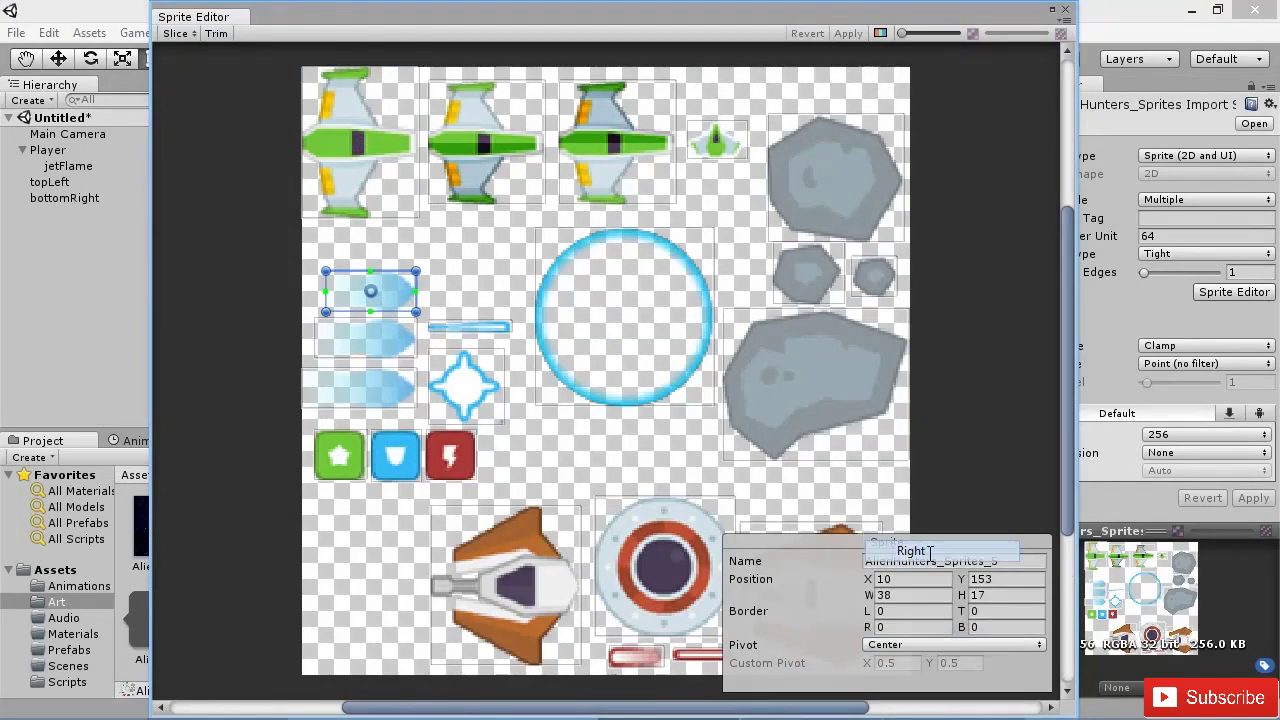
{"action": "left_click", "coordinate": [372, 332]}
{"action": "left_click", "coordinate": [888, 646]}
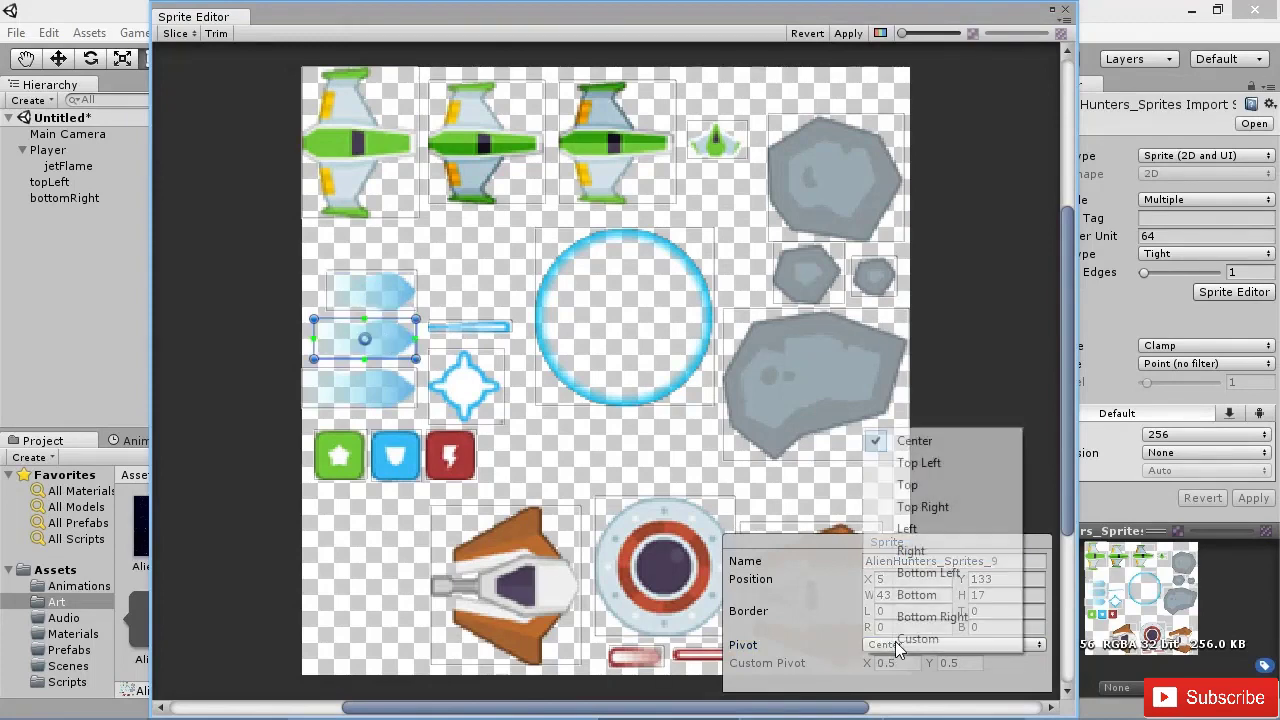
{"action": "left_click", "coordinate": [926, 552]}
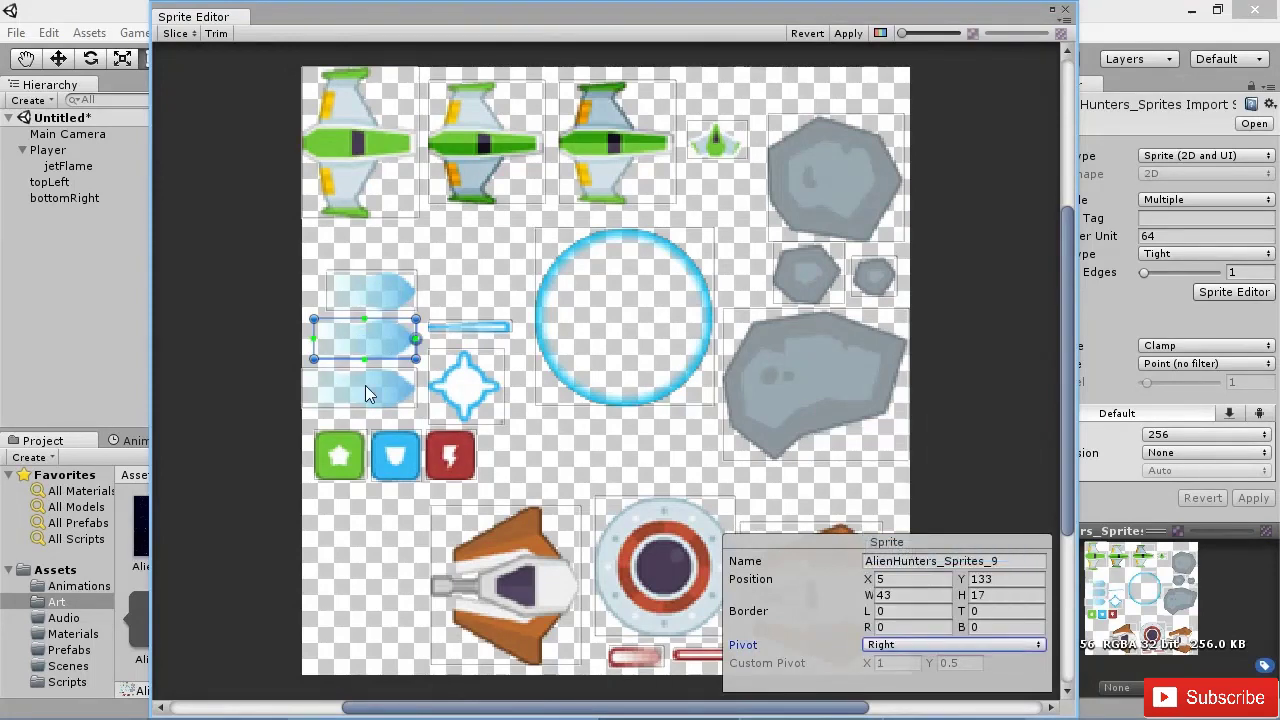
{"action": "left_click", "coordinate": [365, 385]}
{"action": "left_click", "coordinate": [893, 646]}
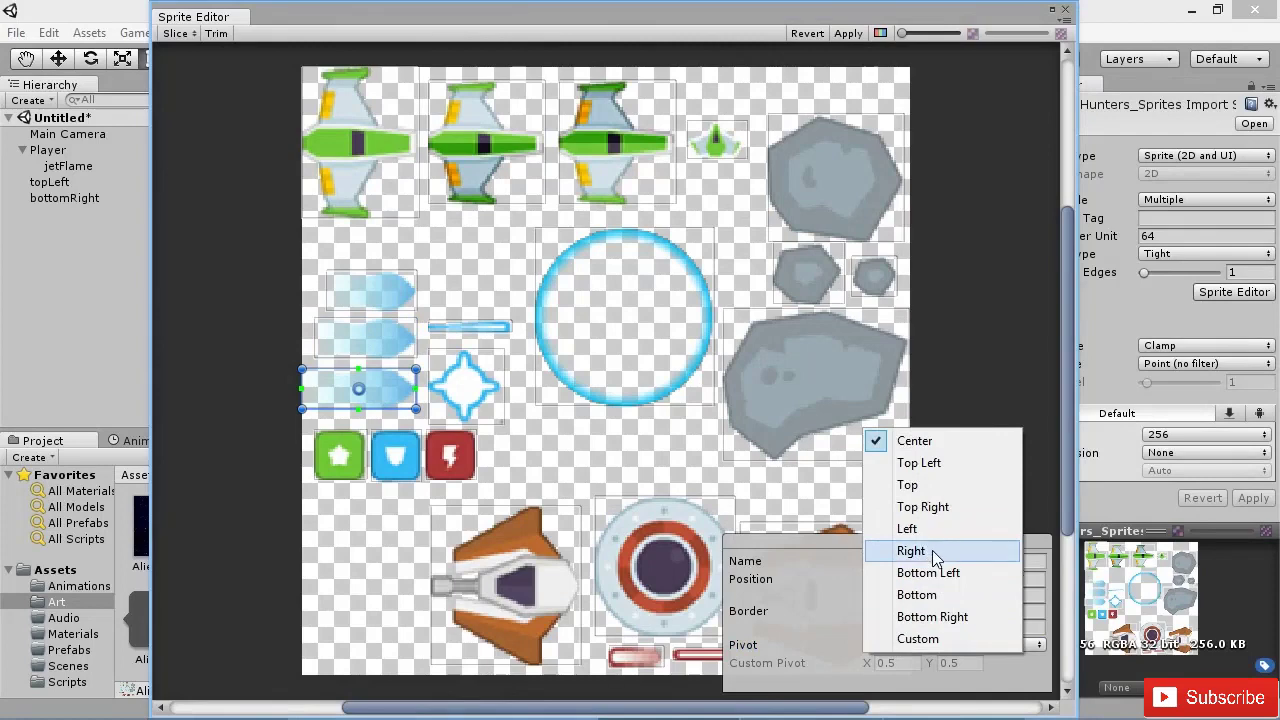
{"action": "left_click", "coordinate": [912, 550]}
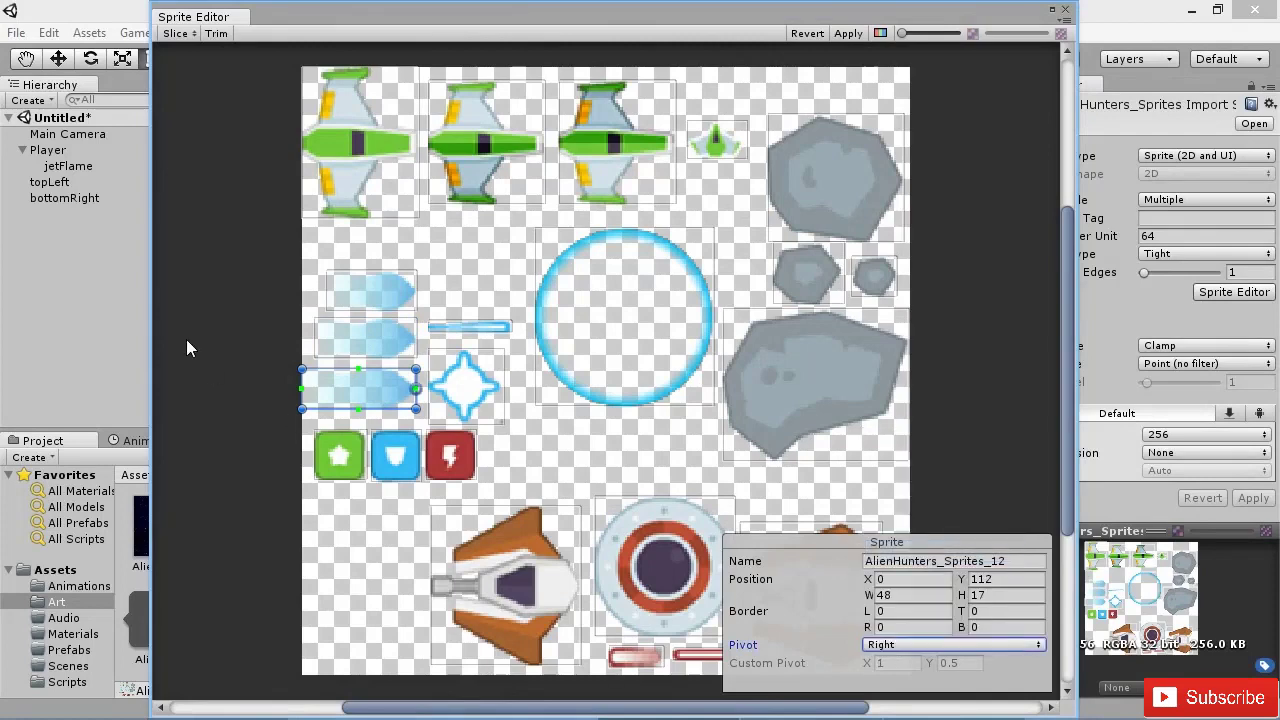
{"action": "left_click", "coordinate": [848, 33]}
{"action": "left_click", "coordinate": [1065, 9]}
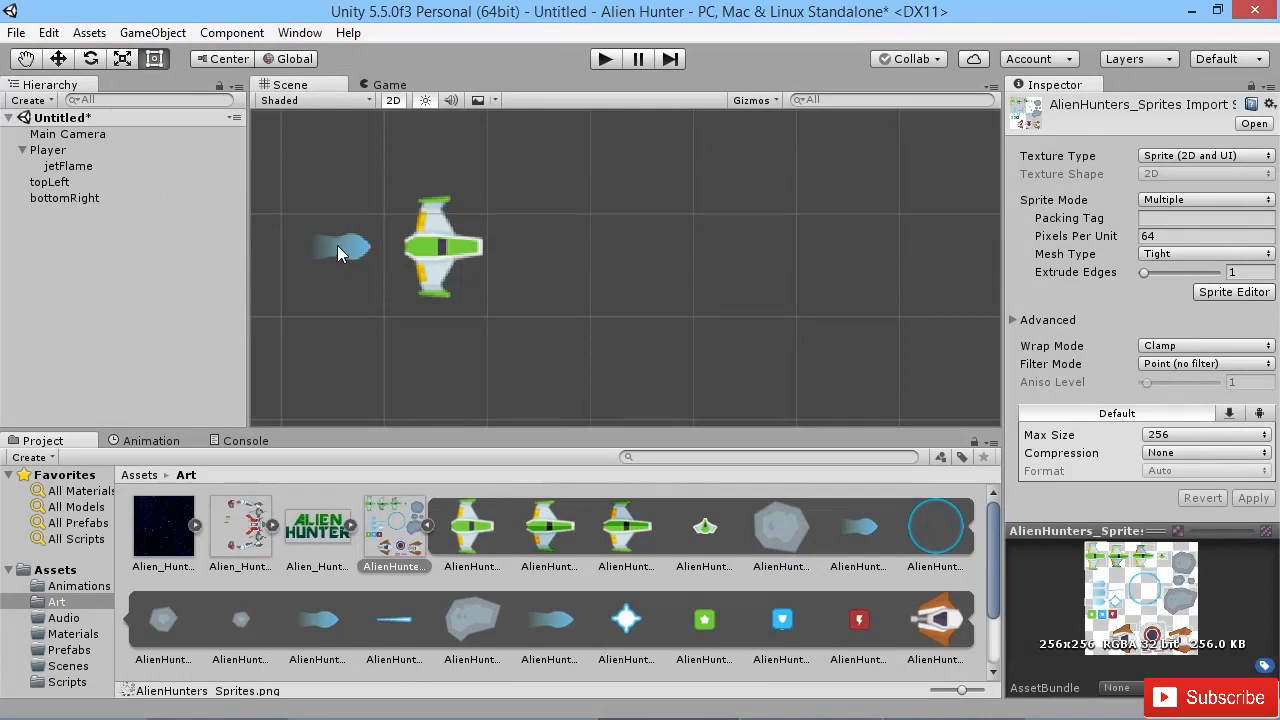
Step: Move jetFlame horizontally to X -0.4 so it meets the ship's rear, and preview the flame animation
{"action": "left_click", "coordinate": [82, 167]}
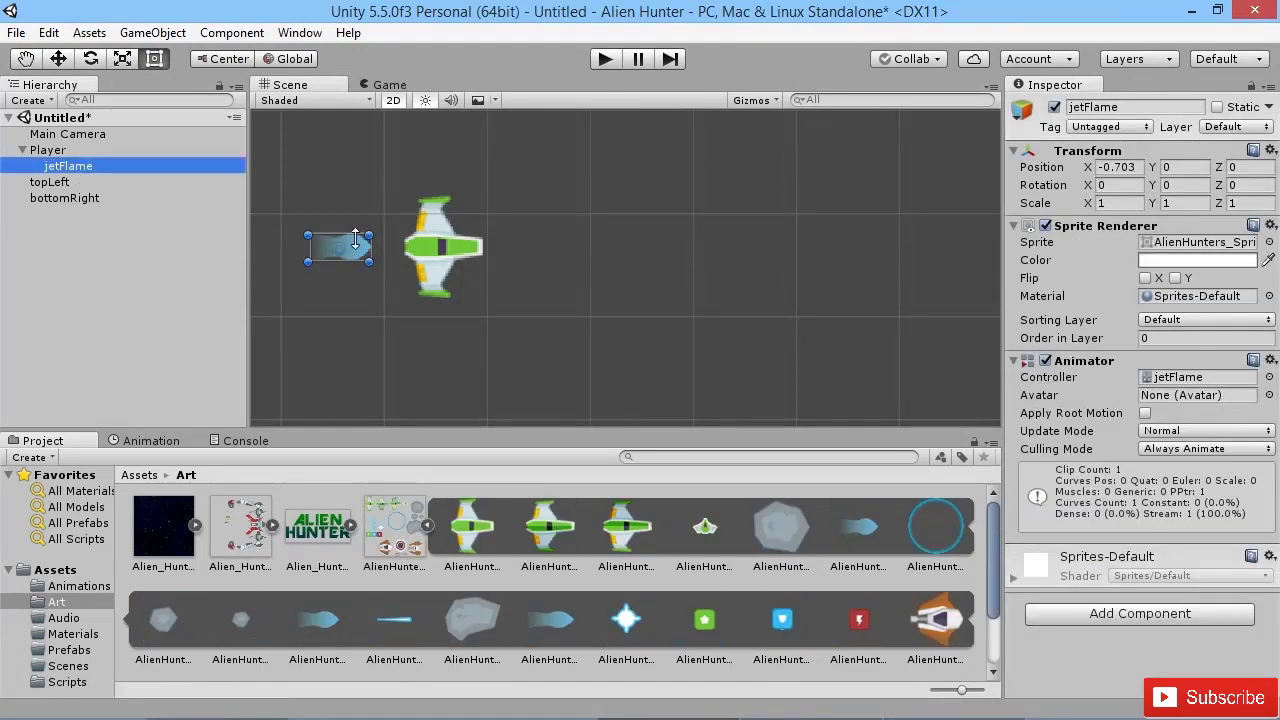
{"action": "left_click", "coordinate": [60, 60]}
{"action": "left_click_drag", "start_coordinate": [424, 246], "coordinate": [456, 248]}
{"action": "left_click", "coordinate": [151, 440]}
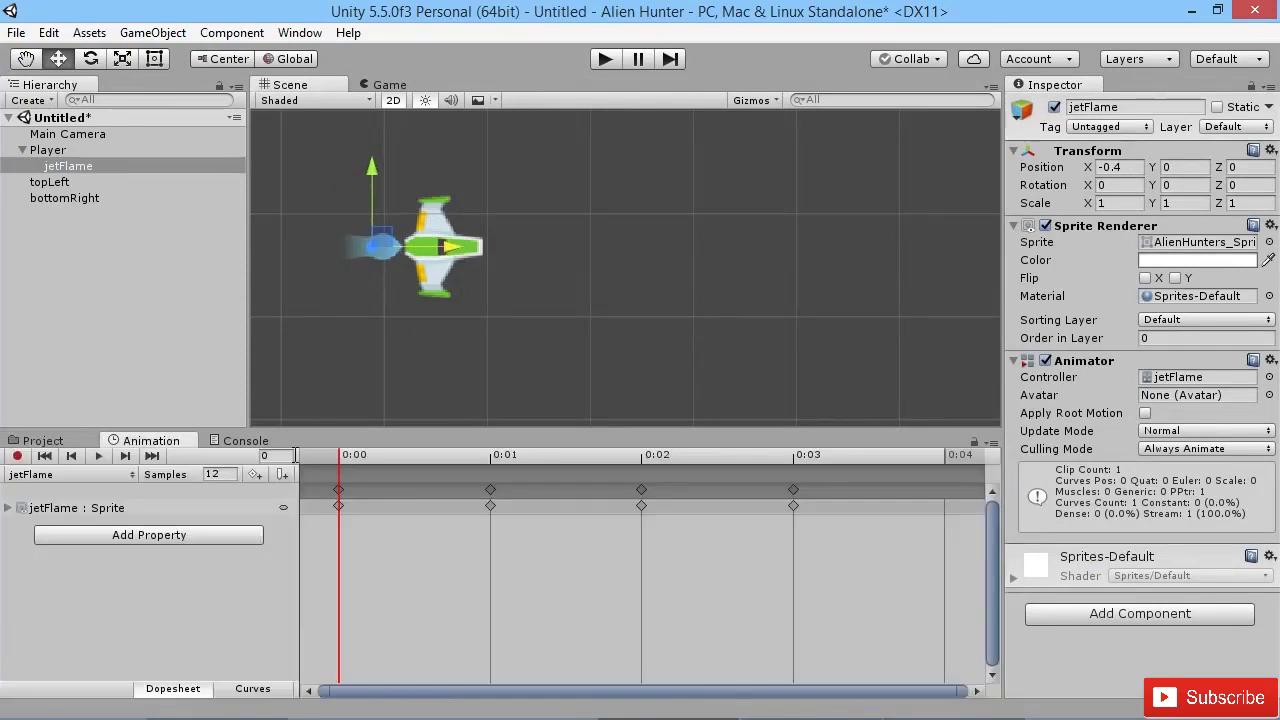
{"action": "left_click", "coordinate": [99, 456]}
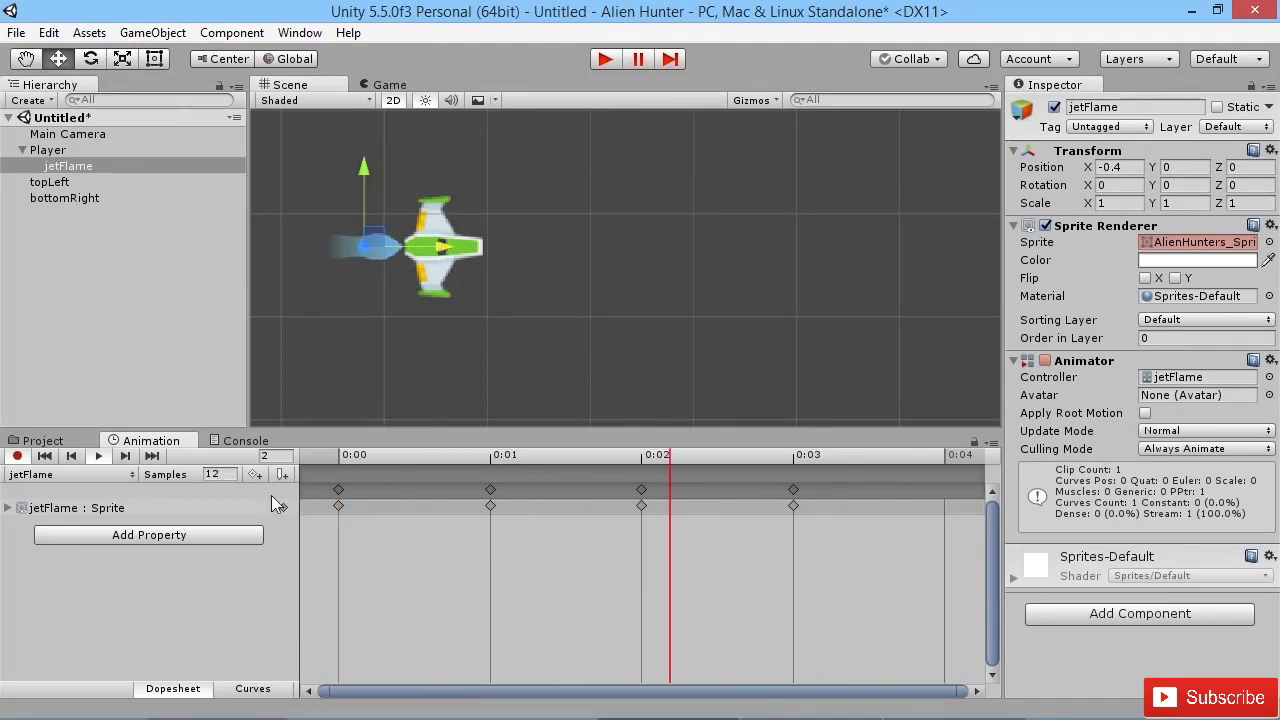
Step: Set the jetFlame clip's sample rate to 16 and inspect its keyframe spacing with the playhead at frame 3
{"action": "left_click", "coordinate": [211, 473]}
{"action": "type", "text": "16"}
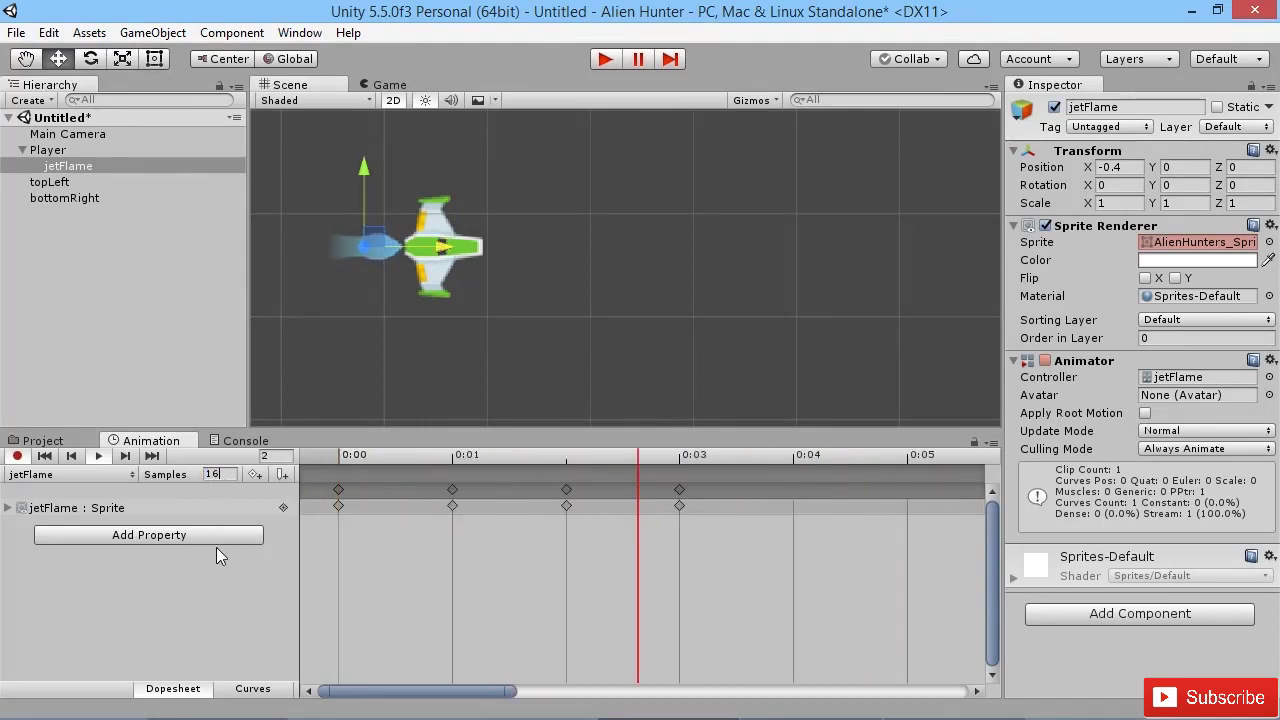
{"action": "left_click", "coordinate": [483, 581]}
{"action": "scroll", "coordinate": [377, 547], "scroll_direction": "down", "scroll_amount": 15}
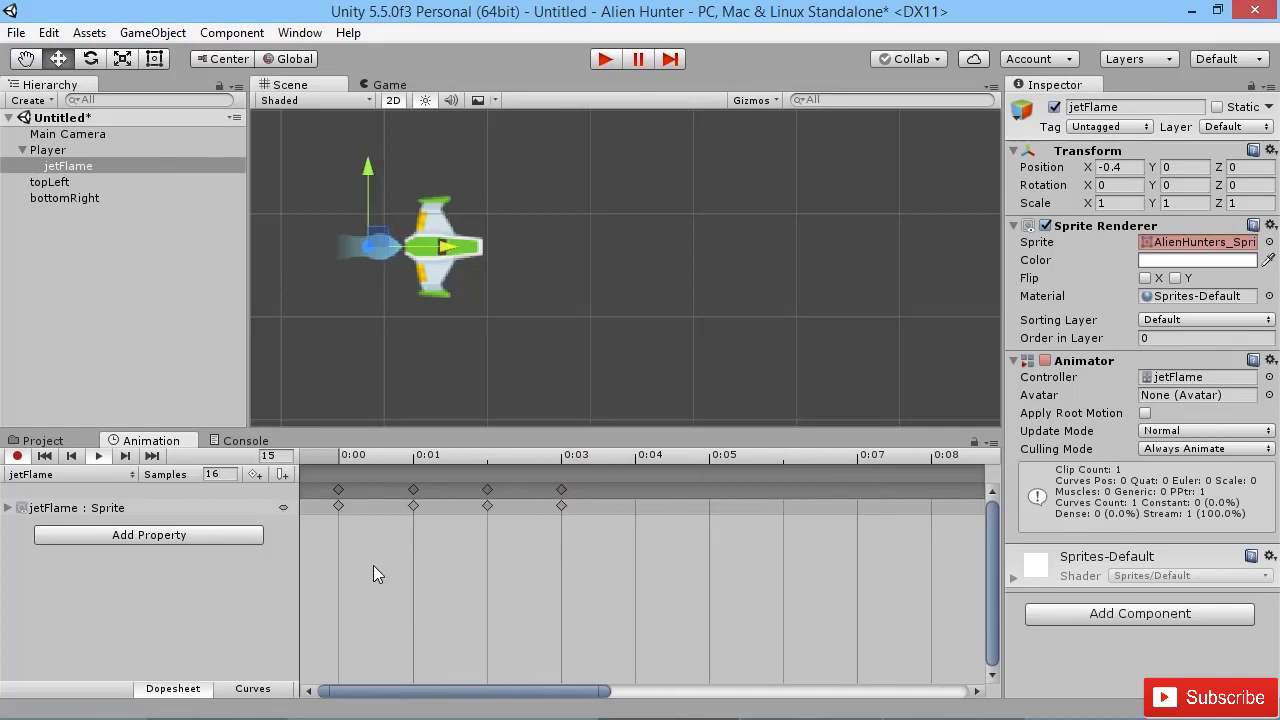
{"action": "scroll", "coordinate": [367, 589], "scroll_direction": "up", "scroll_amount": 1}
{"action": "left_click", "coordinate": [556, 467]}
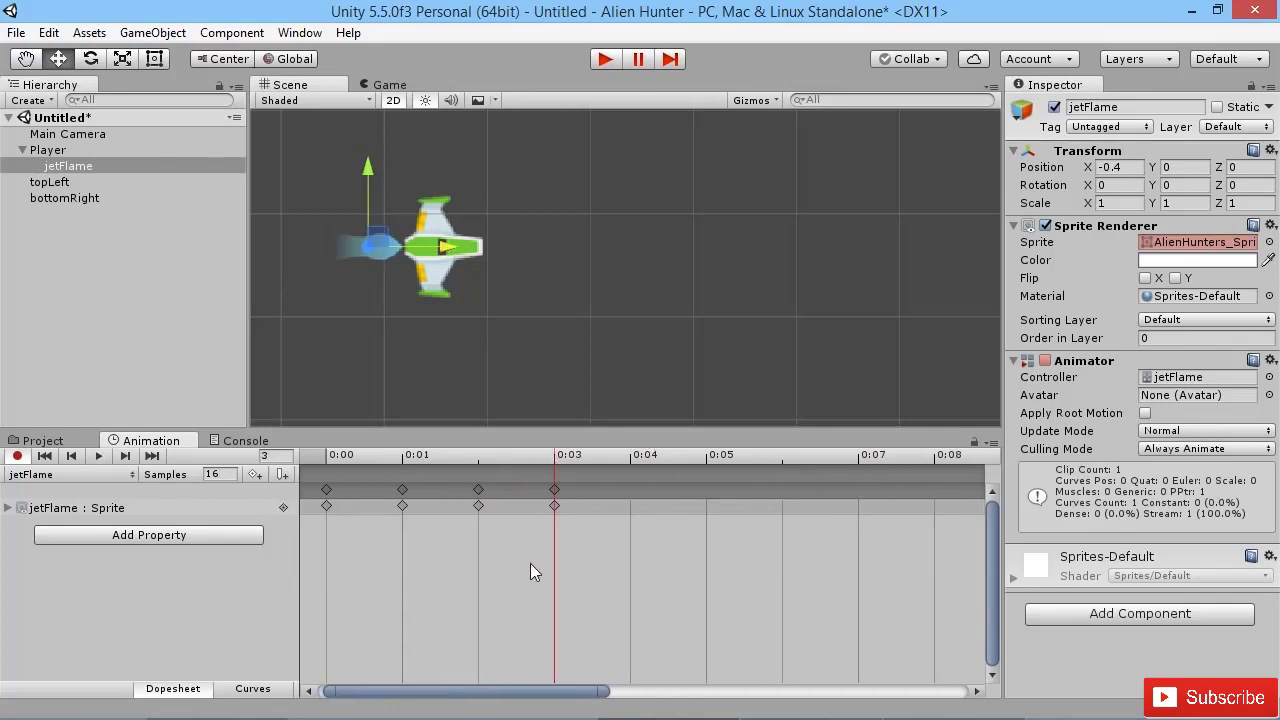
{"action": "scroll", "coordinate": [399, 554], "scroll_direction": "down", "scroll_amount": 20}
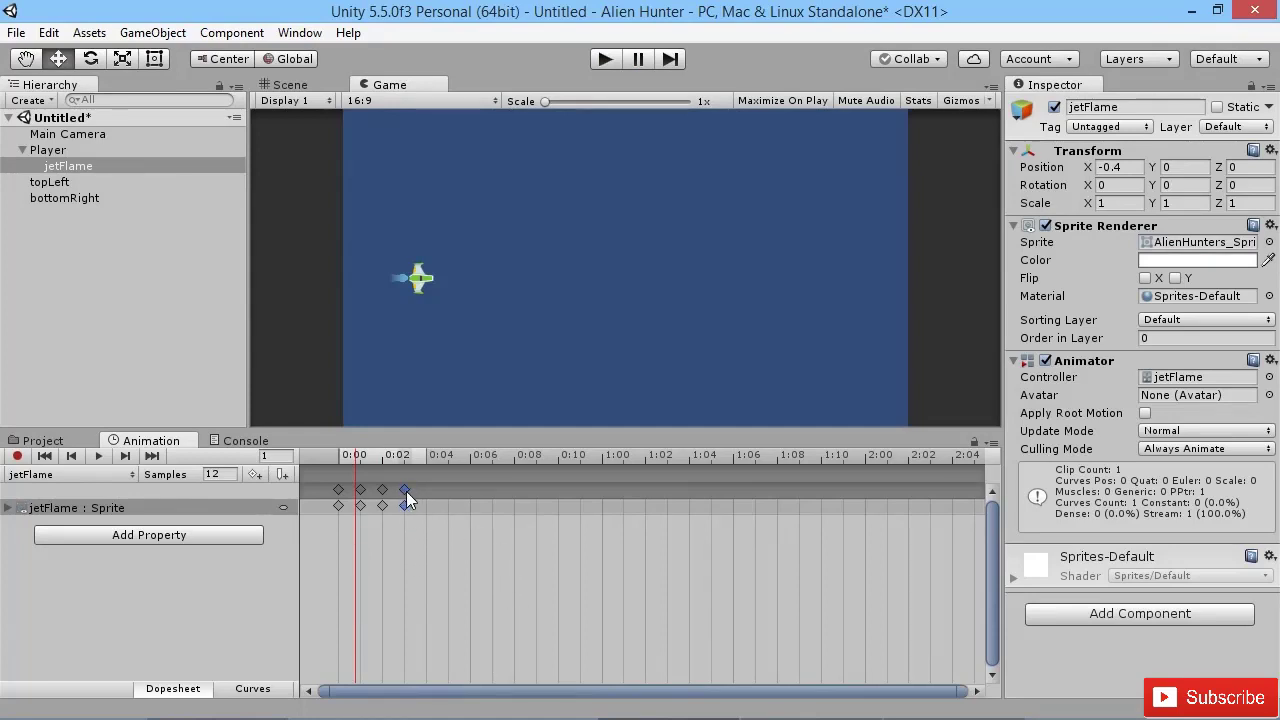
Step: Set the jetFlame clip's sample rate to 24 and try shifting its last sprite keyframe along the timeline
{"action": "left_click_drag", "start_coordinate": [402, 489], "coordinate": [428, 493]}
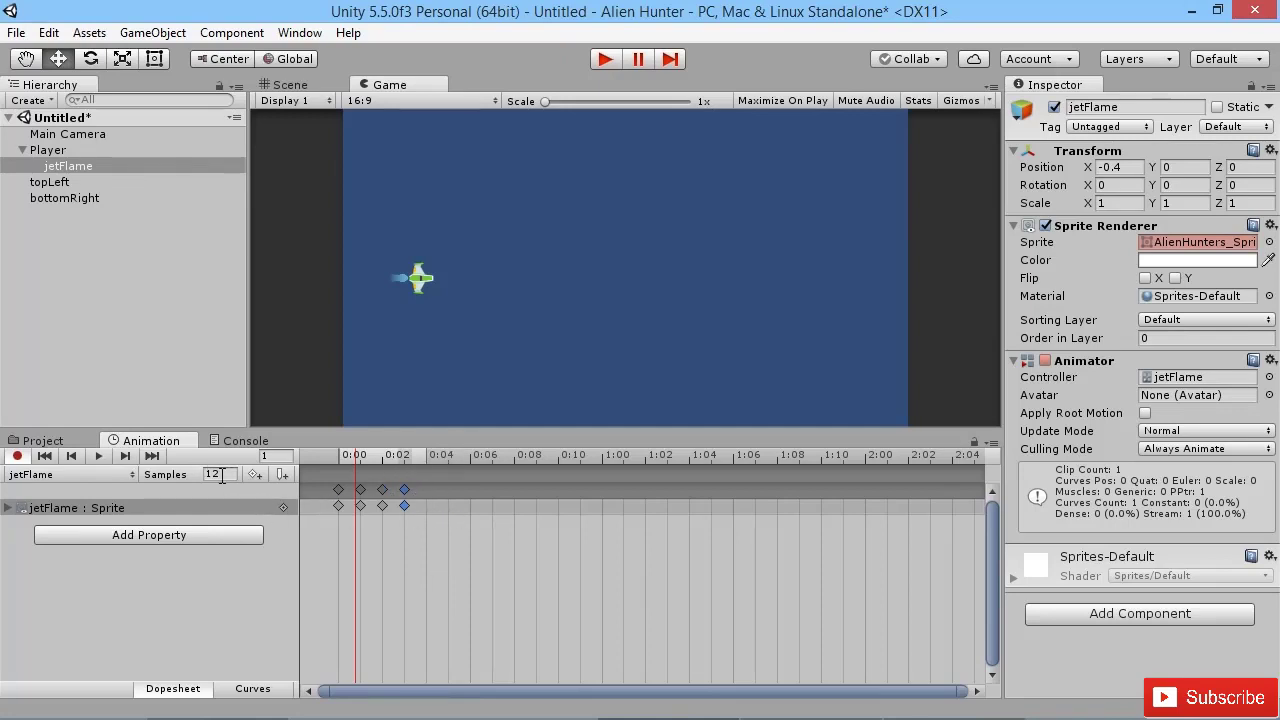
{"action": "type", "text": "25"}
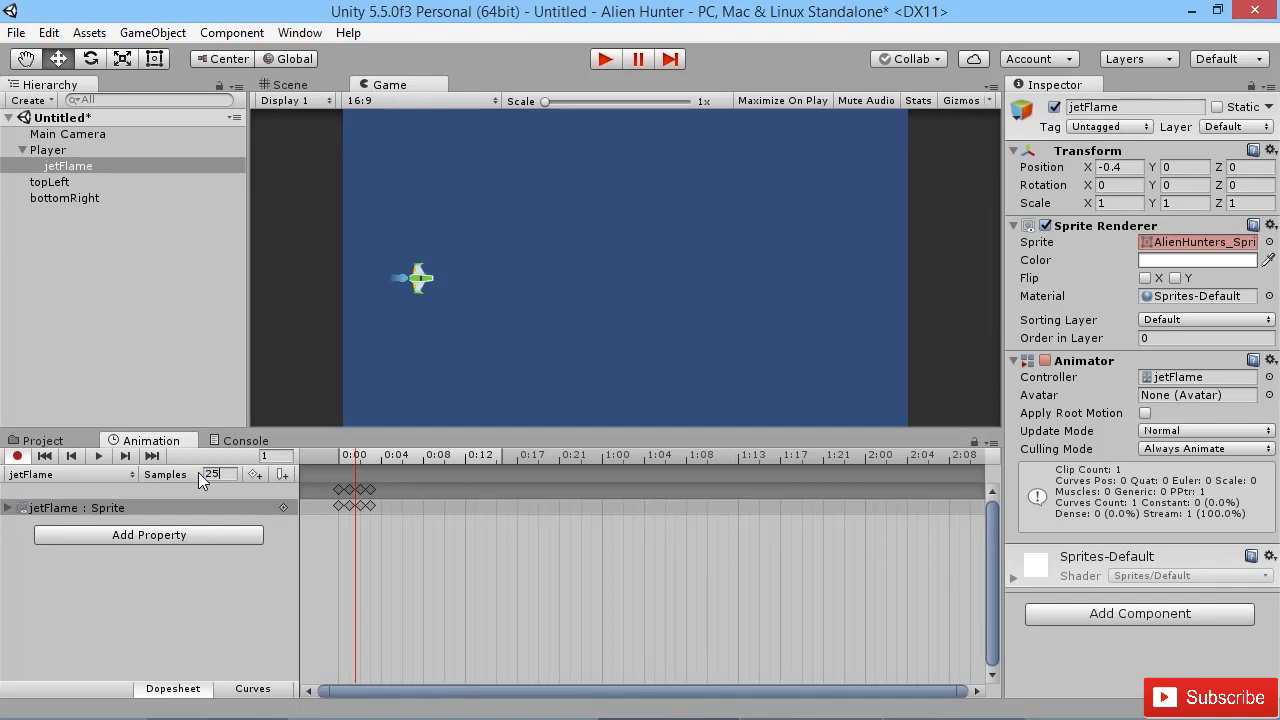
{"action": "key", "text": "BackSpace"}
{"action": "type", "text": "4"}
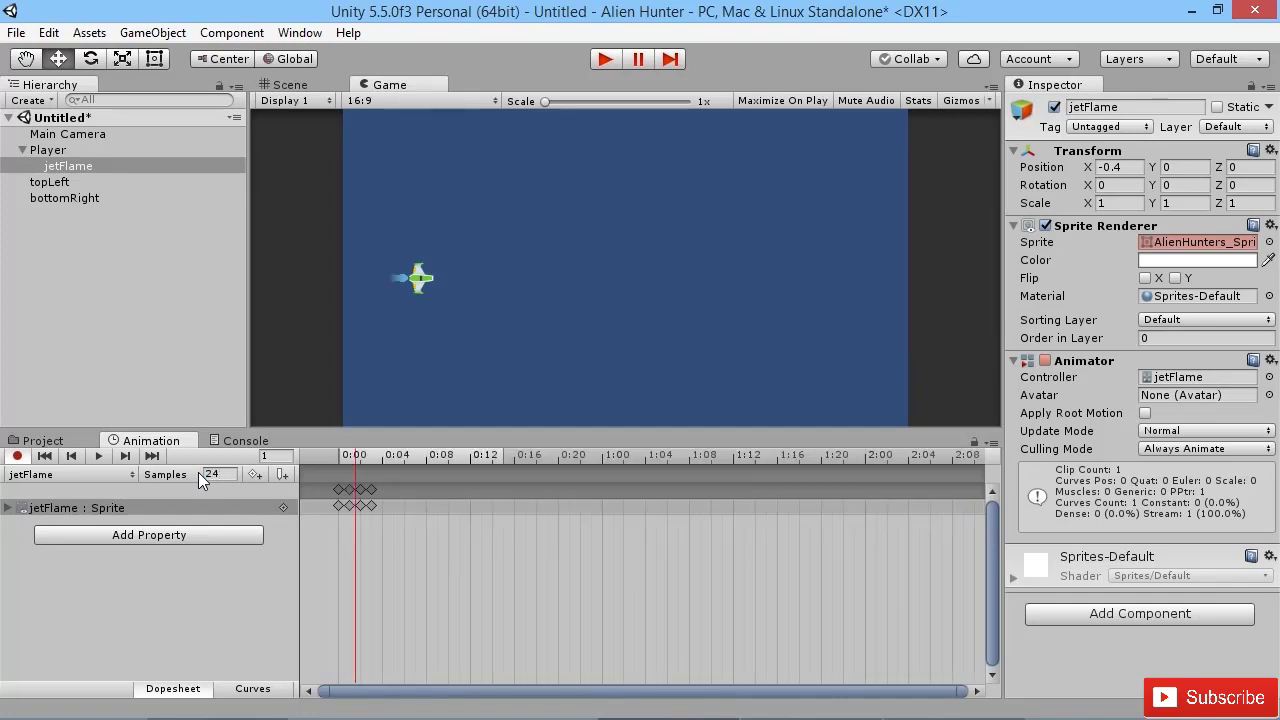
{"action": "left_click", "coordinate": [372, 490]}
{"action": "left_click_drag", "start_coordinate": [378, 488], "coordinate": [371, 489]}
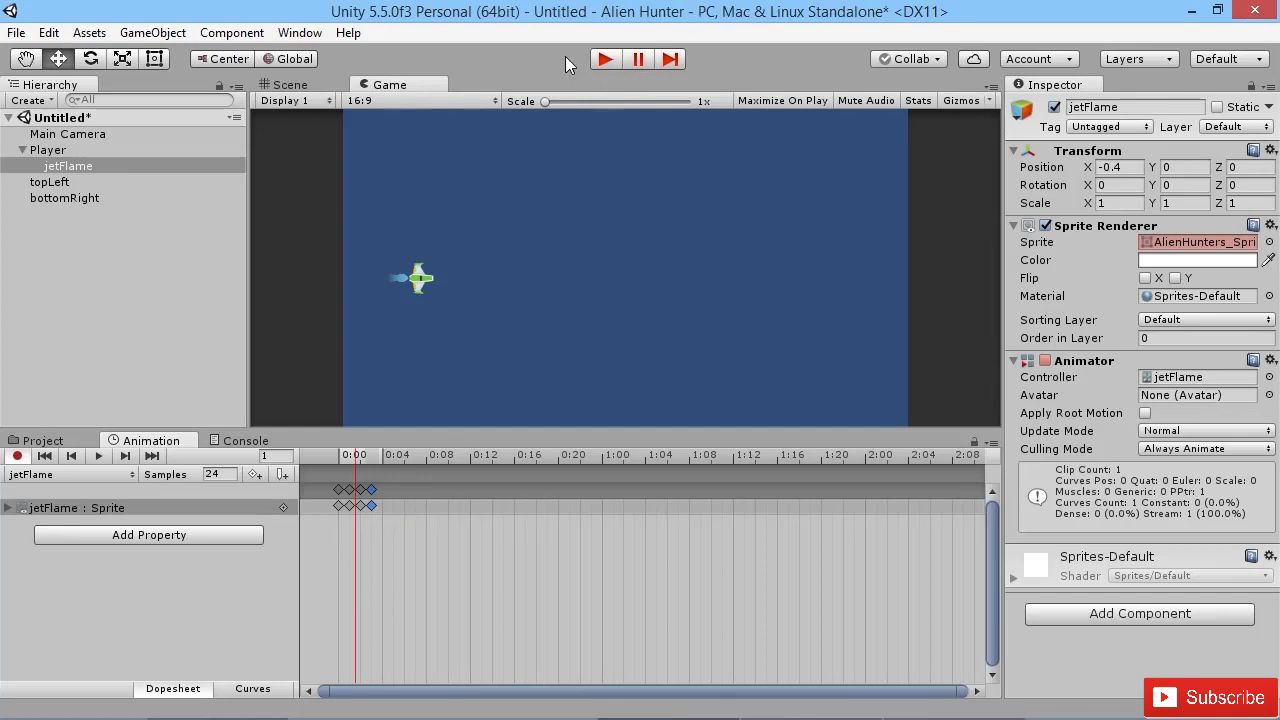
Step: Run the game and fly the ship in all directions to examine the animated jet flame
{"action": "left_click", "coordinate": [604, 59]}
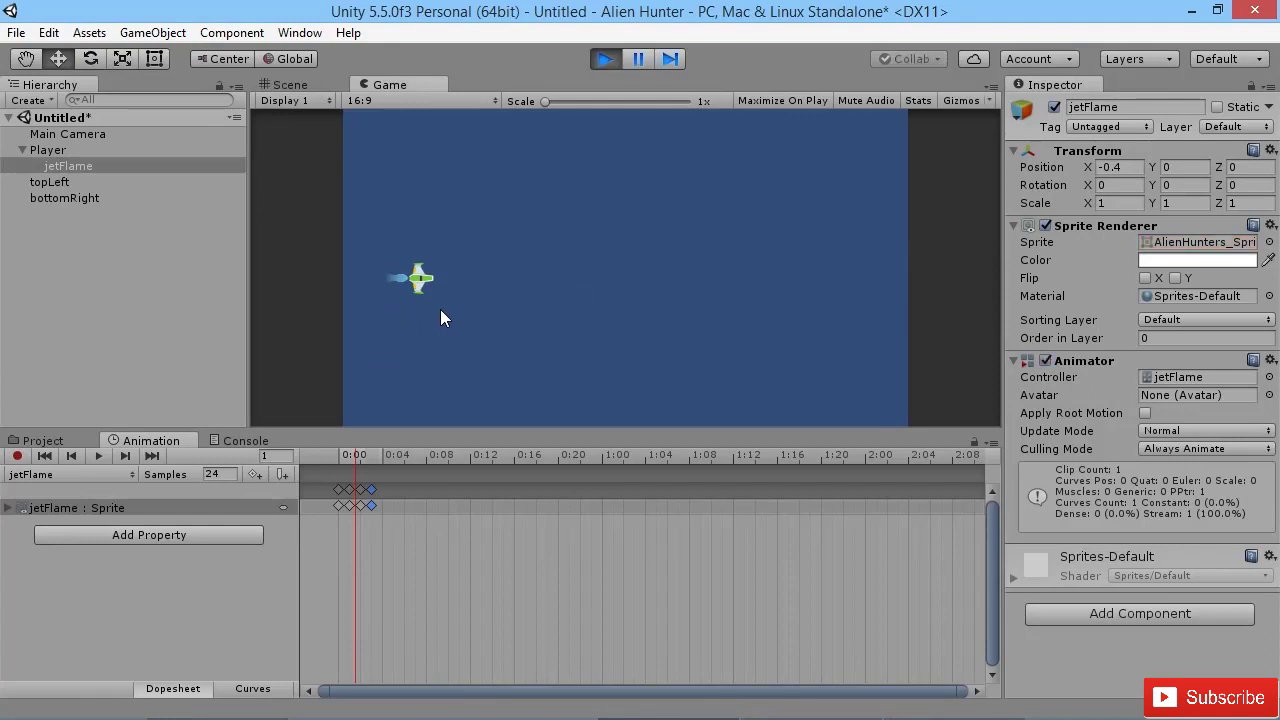
{"action": "key", "text": "Right"}
{"action": "key", "text": "Left"}
{"action": "key", "text": "Up"}
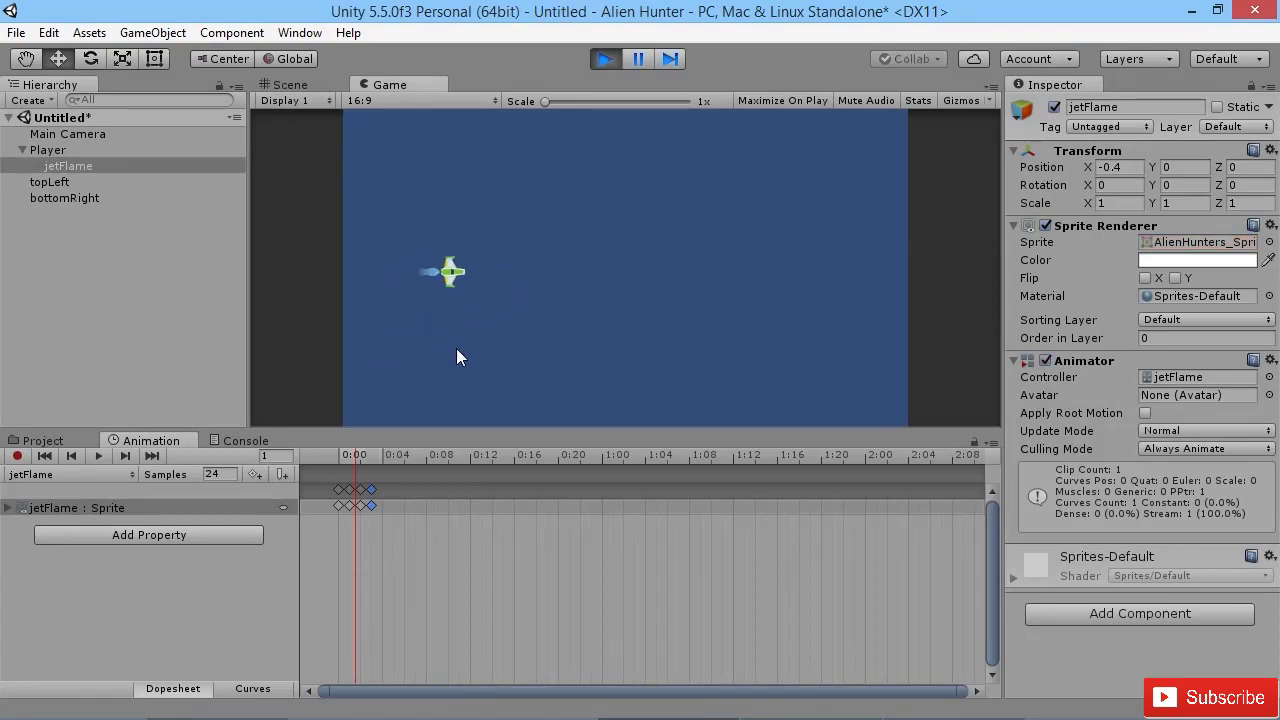
{"action": "key", "text": "Right"}
{"action": "key", "text": "Right"}
{"action": "key", "text": "Down"}
{"action": "key", "text": "Up"}
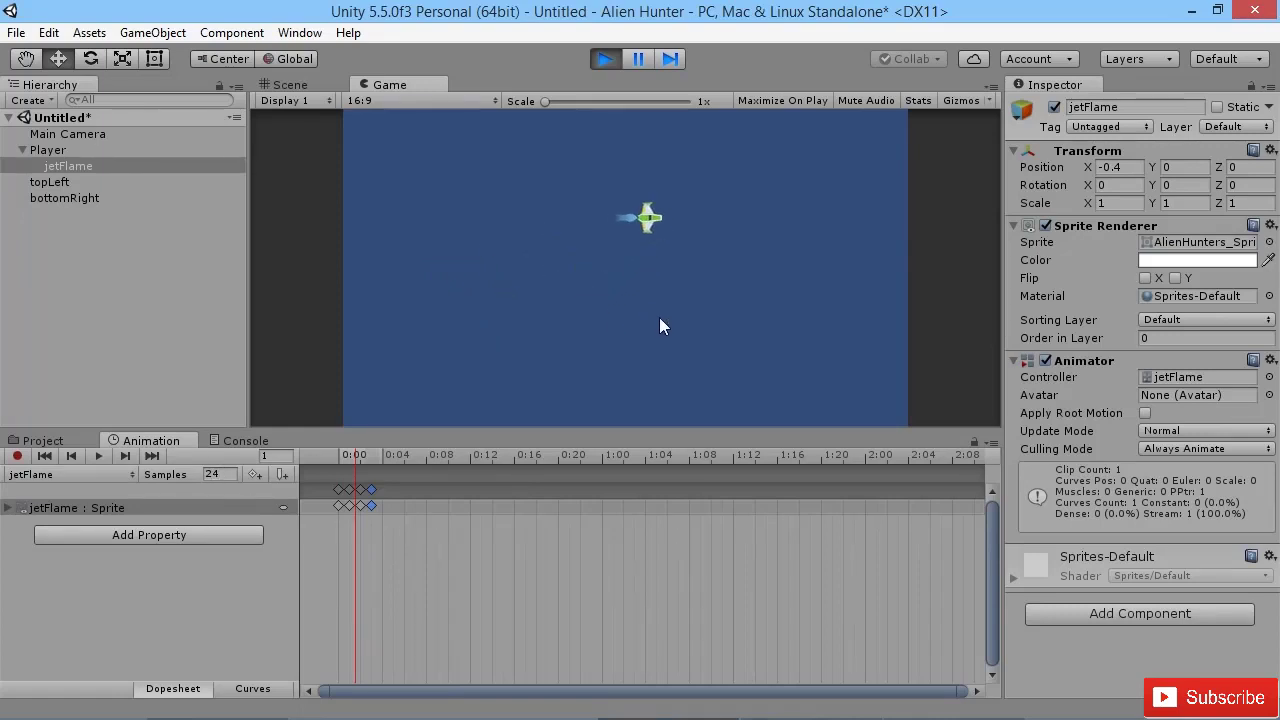
{"action": "key", "text": "Left"}
{"action": "key", "text": "Down"}
{"action": "key", "text": "Right"}
{"action": "key", "text": "Up"}
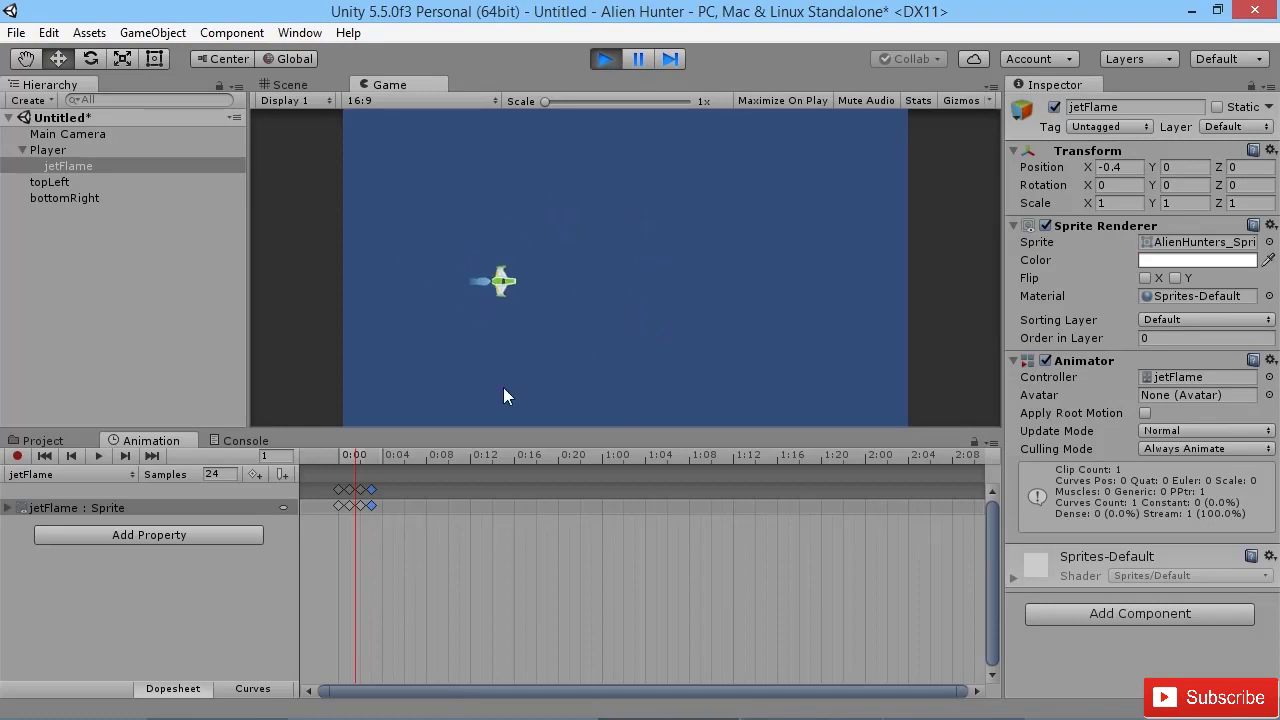
{"action": "key", "text": "Left"}
{"action": "key", "text": "Down"}
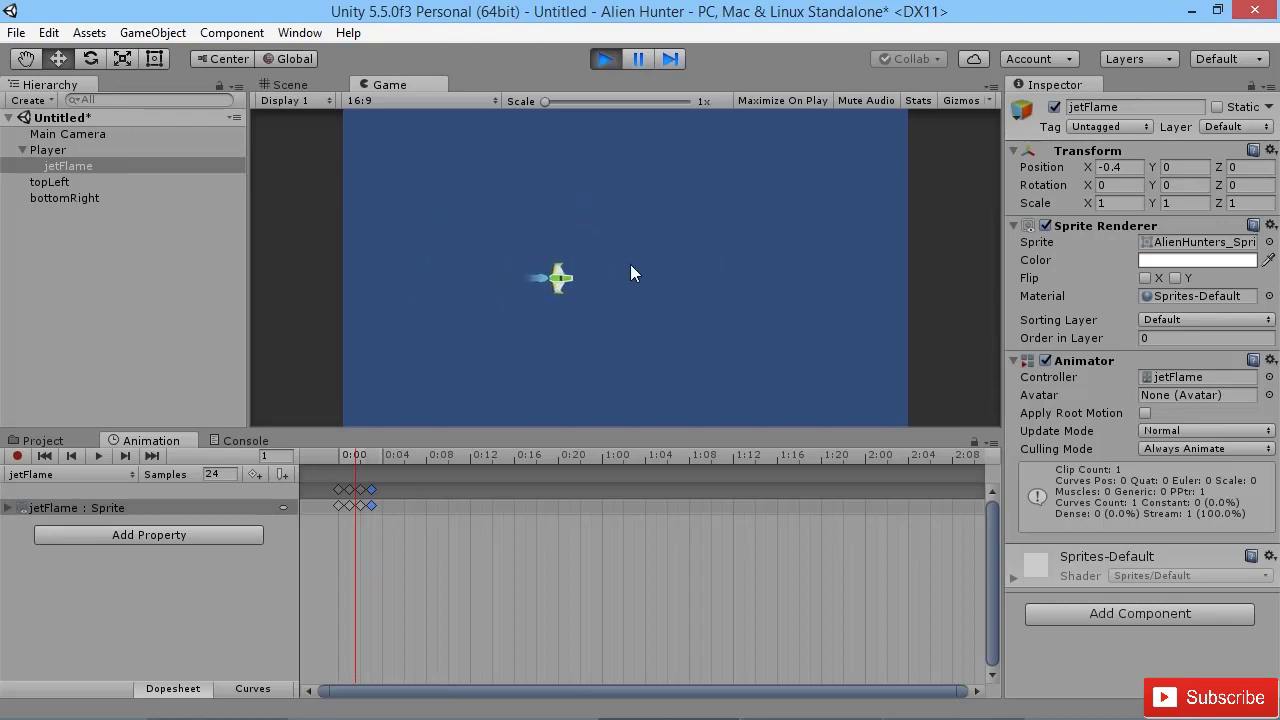
Step: Try a Move Speed of 10 on the Player's controller script and test-fly the ship in the running game
{"action": "left_click", "coordinate": [67, 150]}
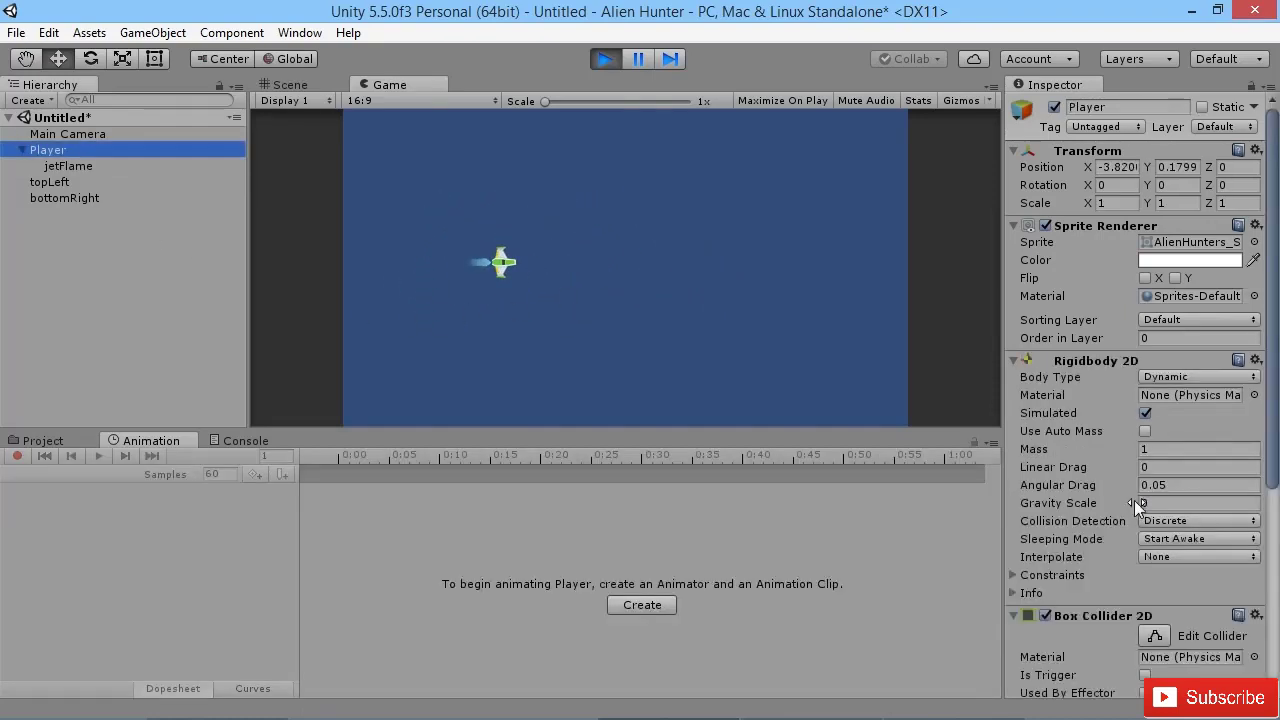
{"action": "scroll", "coordinate": [1134, 500], "scroll_direction": "down", "scroll_amount": 10}
{"action": "left_click", "coordinate": [1164, 518]}
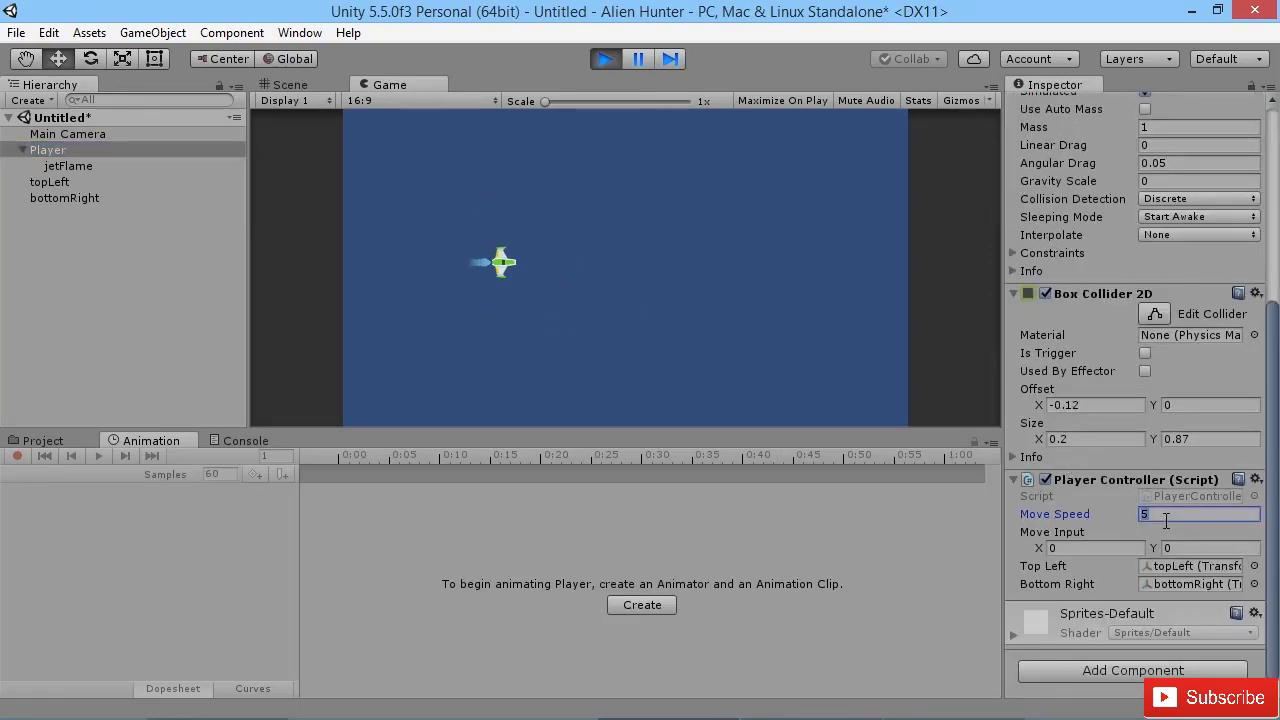
{"action": "type", "text": "10"}
{"action": "left_click", "coordinate": [799, 184]}
{"action": "key", "text": "d"}
{"action": "key", "text": "w"}
{"action": "key", "text": "a"}
{"action": "key", "text": "s"}
{"action": "key", "text": "d"}
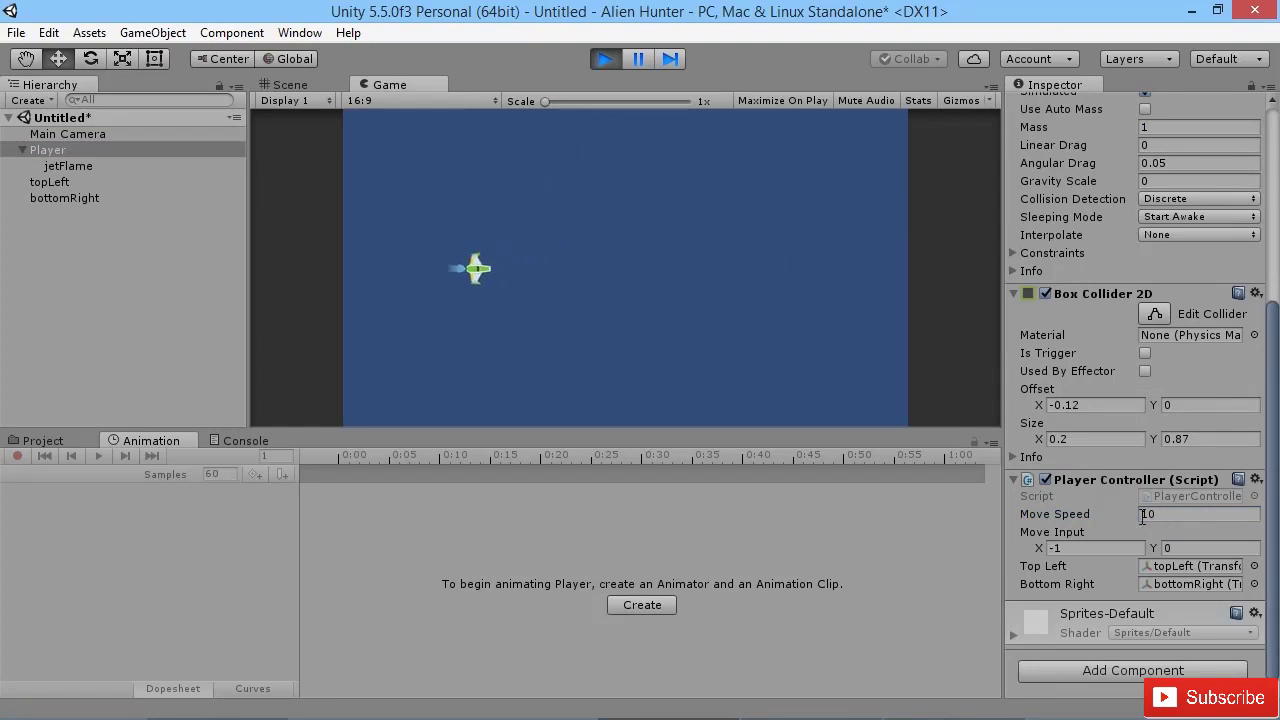
Step: Set the Player's Move Speed to 7 and fly the ship around the running game to judge its speed and flame
{"action": "left_click", "coordinate": [1126, 514]}
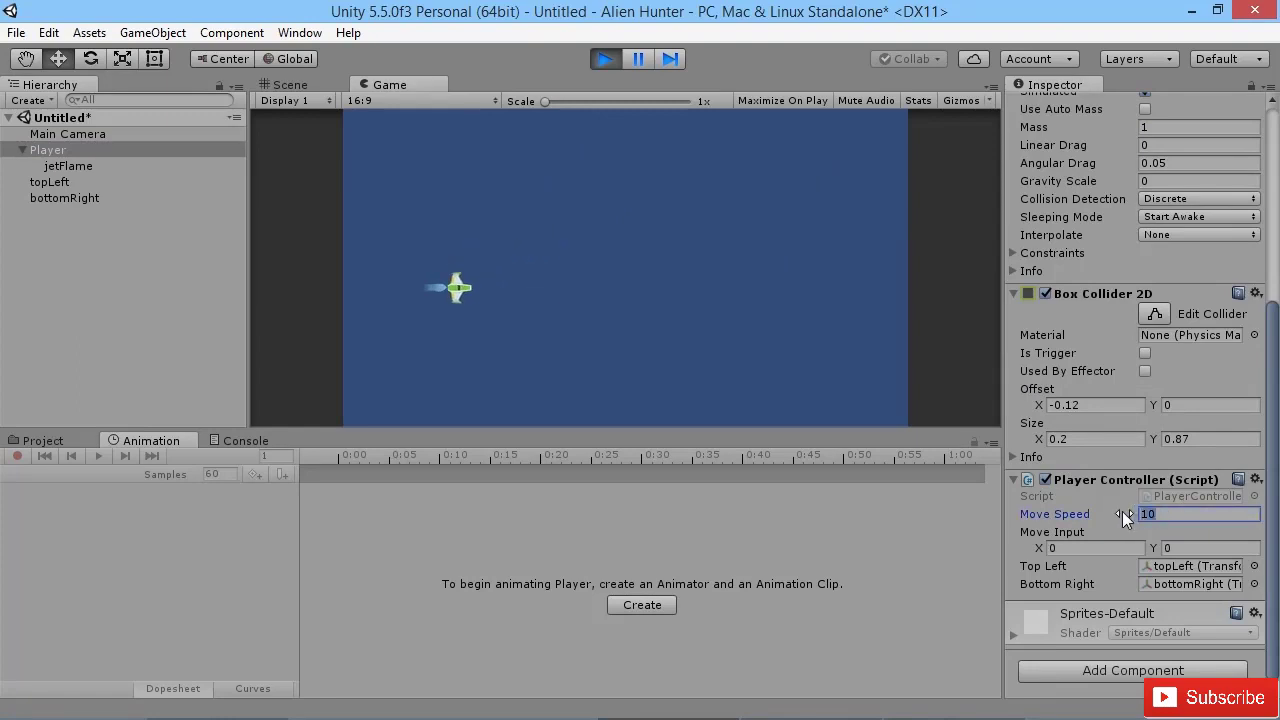
{"action": "left_click", "coordinate": [641, 349]}
{"action": "key", "text": "d"}
{"action": "key", "text": "w"}
{"action": "key", "text": "a"}
{"action": "key", "text": "s"}
{"action": "key", "text": "d"}
{"action": "key", "text": "w"}
{"action": "key", "text": "a"}
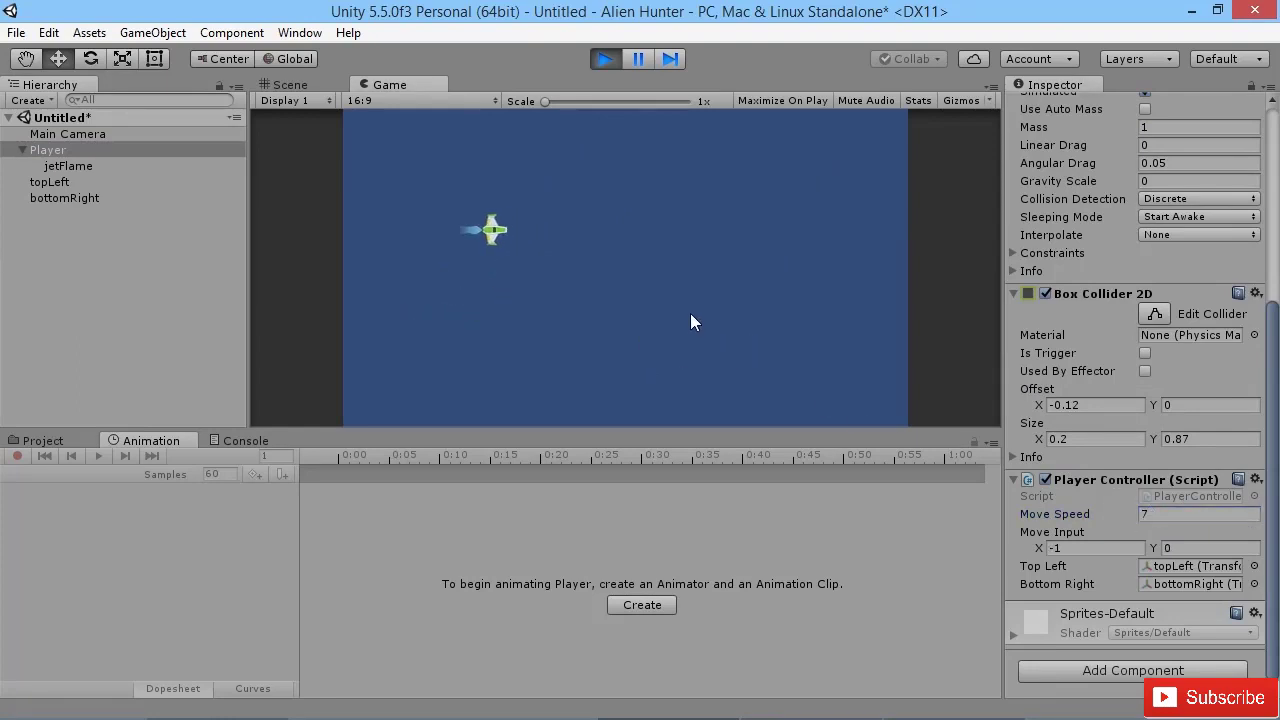
{"action": "key", "text": "s"}
{"action": "key", "text": "d"}
{"action": "key", "text": "w"}
{"action": "key", "text": "a"}
{"action": "key", "text": "s"}
{"action": "key", "text": "d"}
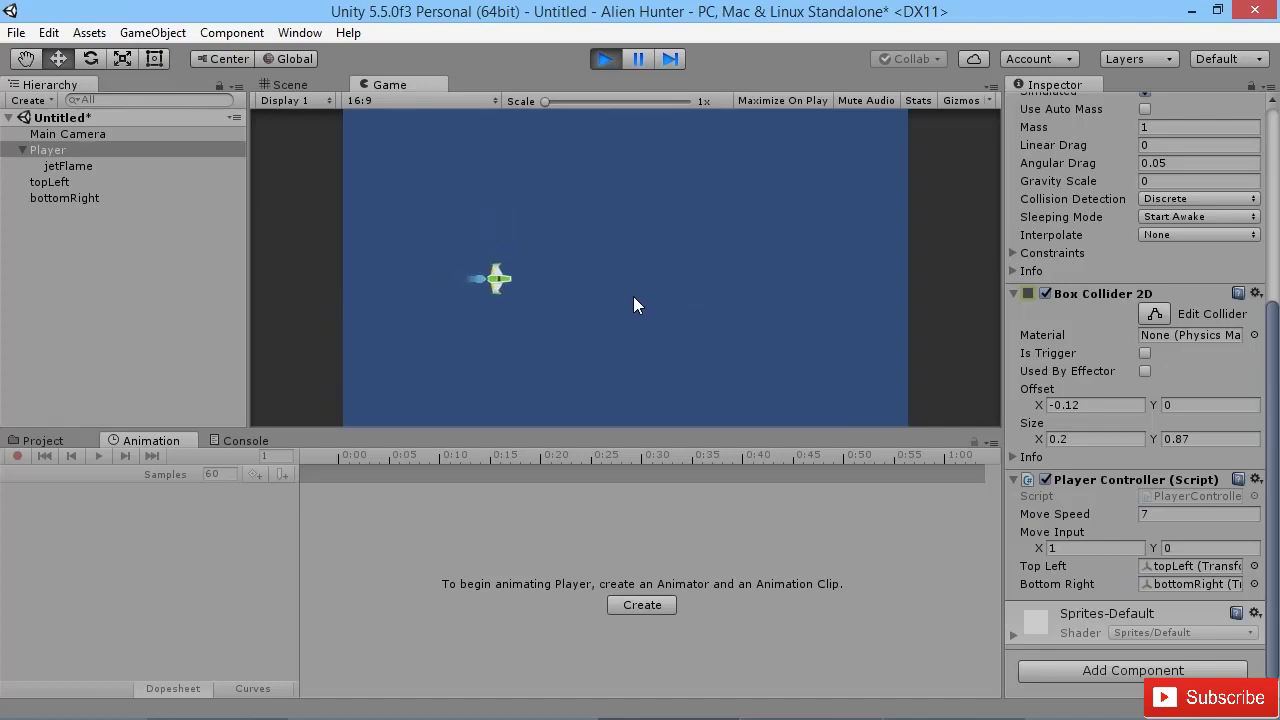
{"action": "key", "text": "a"}
{"action": "key", "text": "d"}
{"action": "key", "text": "w"}
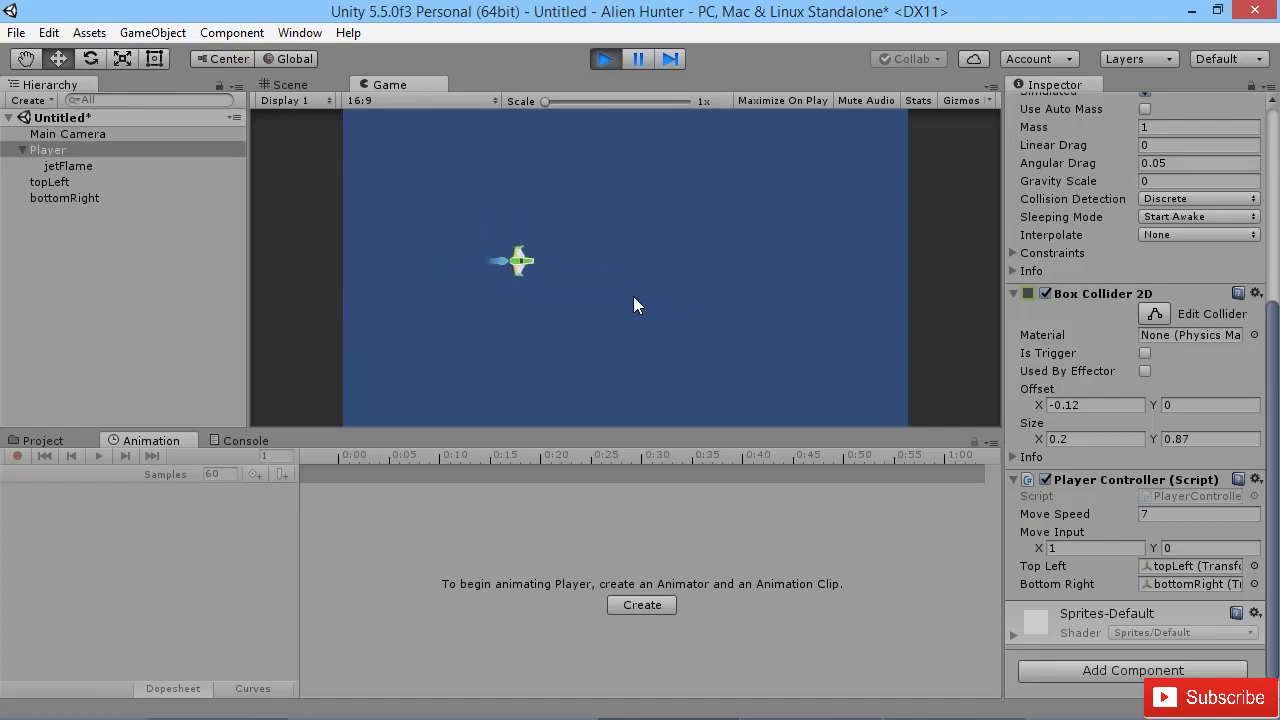
{"action": "key", "text": "s"}
{"action": "key", "text": "a"}
{"action": "key", "text": "w"}
{"action": "key", "text": "s"}
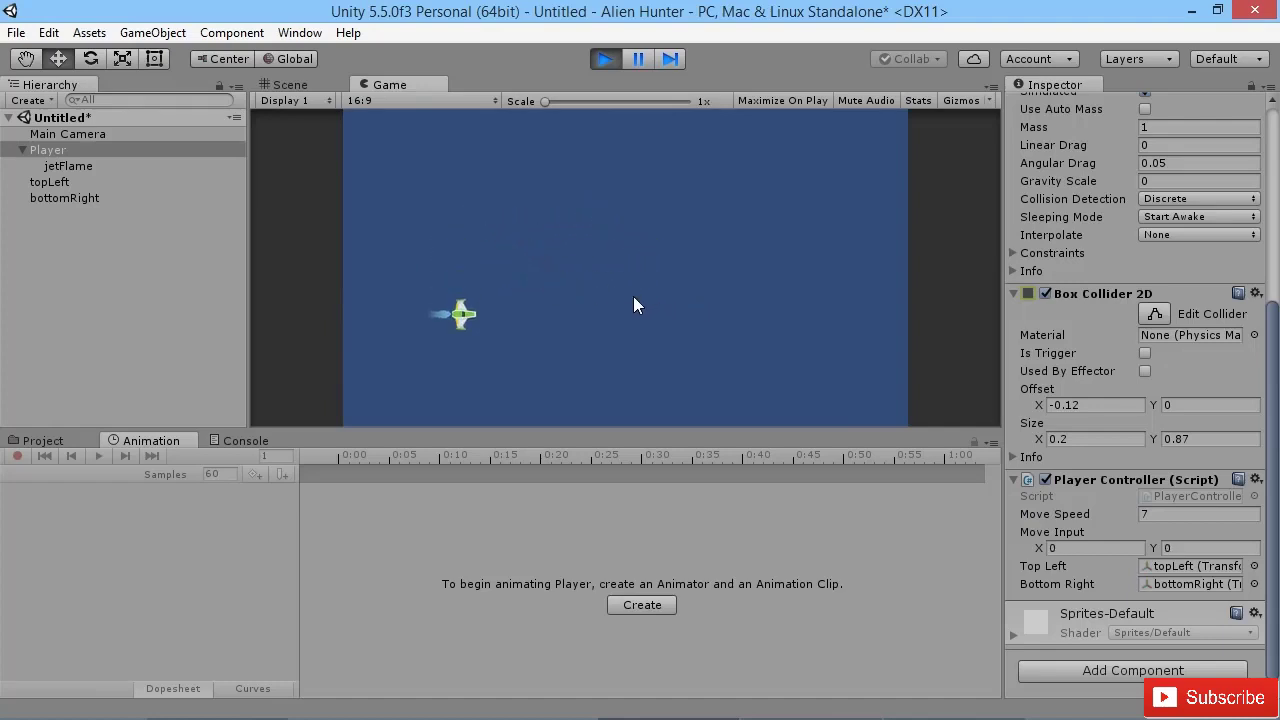
{"action": "key", "text": "w"}
{"action": "key", "text": "s"}
{"action": "key", "text": "a"}
{"action": "key", "text": "w"}
{"action": "key", "text": "d"}
{"action": "key", "text": "s"}
{"action": "key", "text": "a"}
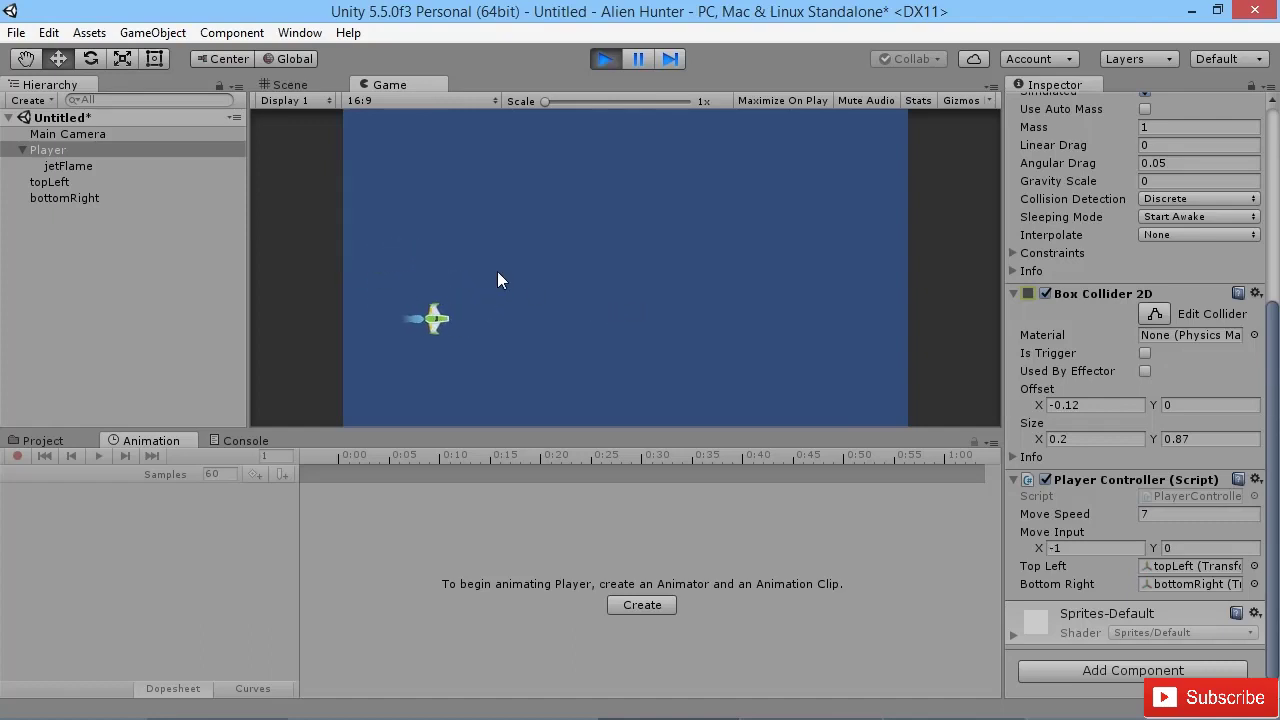
{"action": "key", "text": "w"}
{"action": "key", "text": "d"}
{"action": "key", "text": "s"}
{"action": "key", "text": "a"}
{"action": "key", "text": "w"}
{"action": "key", "text": "d"}
{"action": "key", "text": "s"}
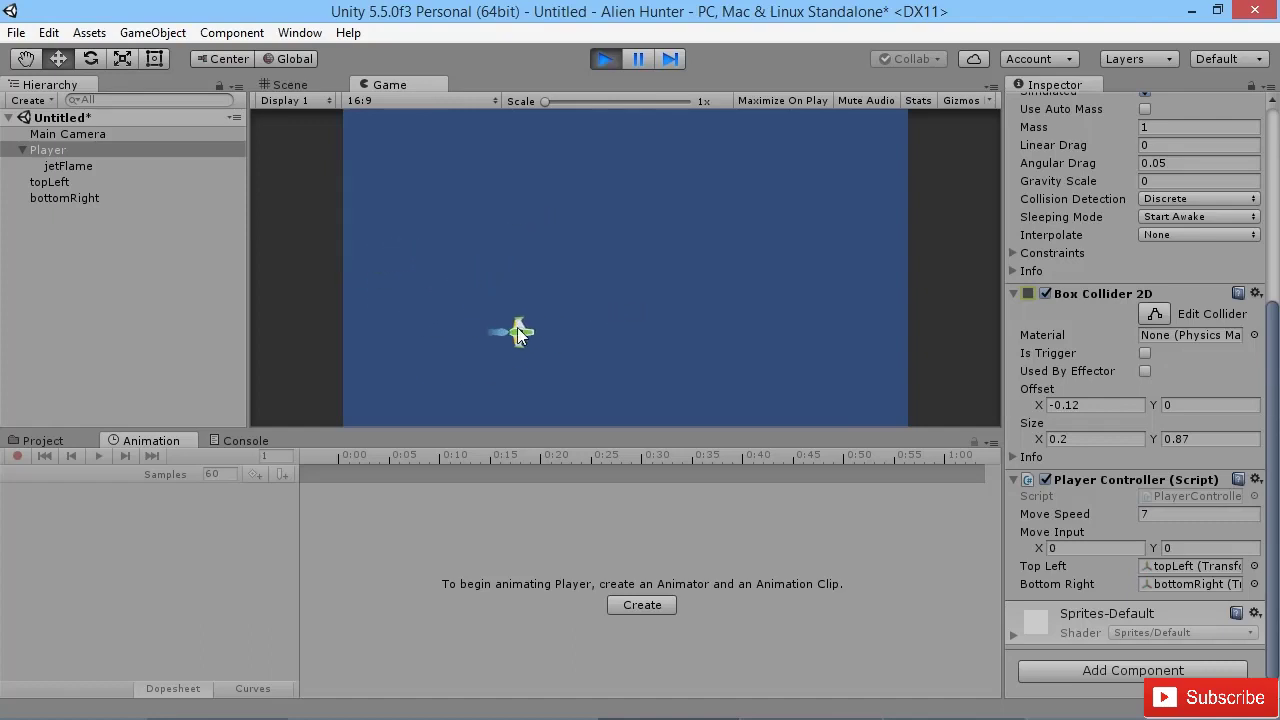
{"action": "key", "text": "w"}
{"action": "key", "text": "a"}
{"action": "key", "text": "a"}
{"action": "key", "text": "d"}
{"action": "key", "text": "a"}
{"action": "key", "text": "w"}
{"action": "key", "text": "s"}
{"action": "key", "text": "w"}
{"action": "key", "text": "d"}
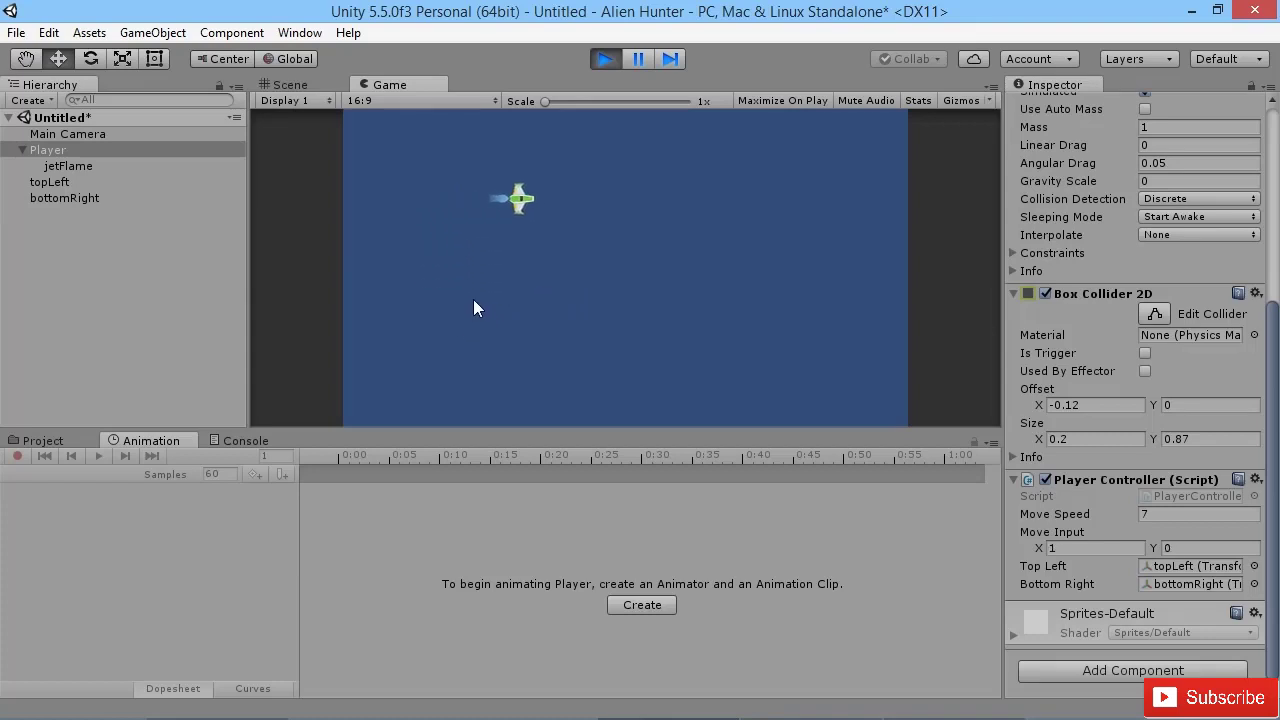
{"action": "key", "text": "s"}
{"action": "key", "text": "a"}
{"action": "key", "text": "w"}
{"action": "key", "text": "s"}
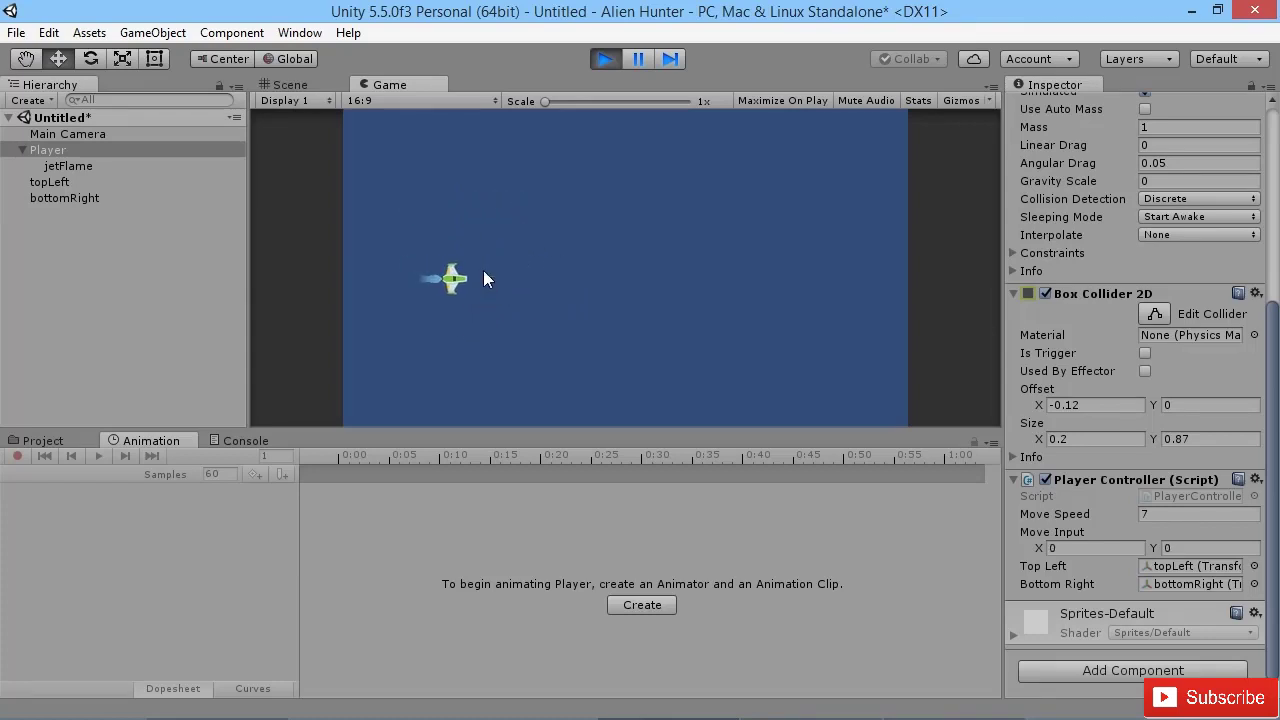
{"action": "key", "text": "d"}
{"action": "key", "text": "w"}
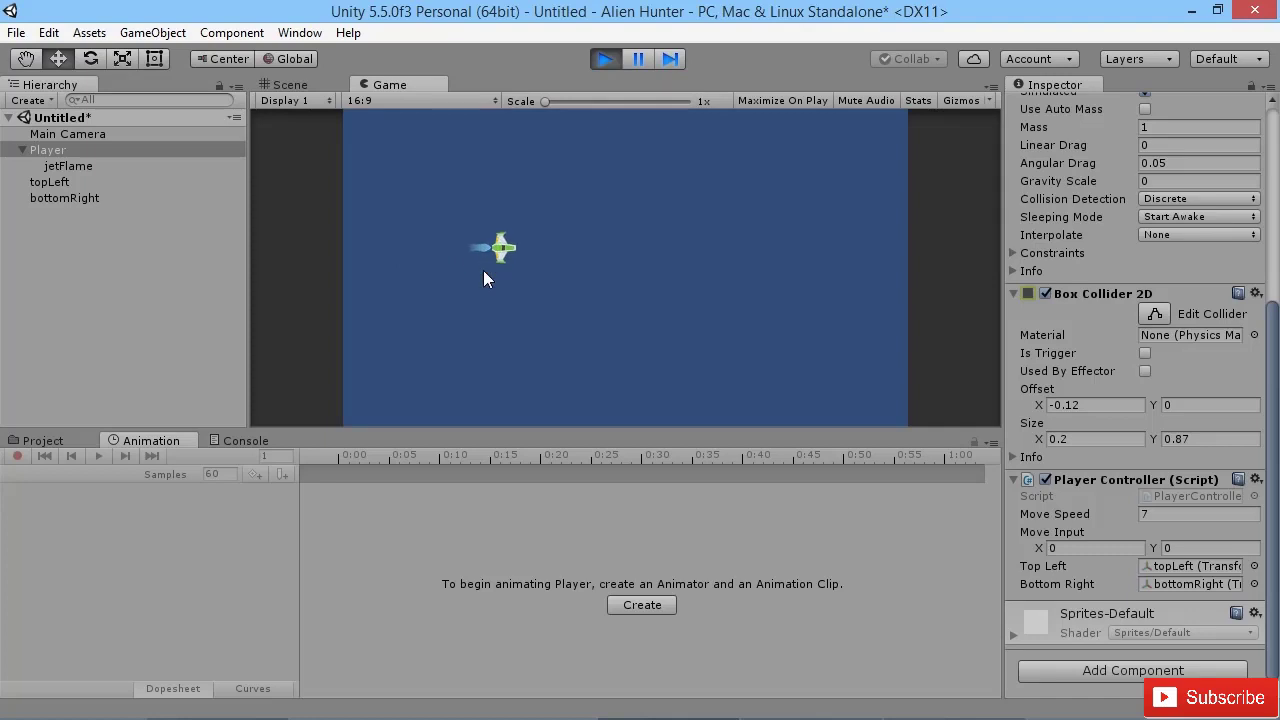